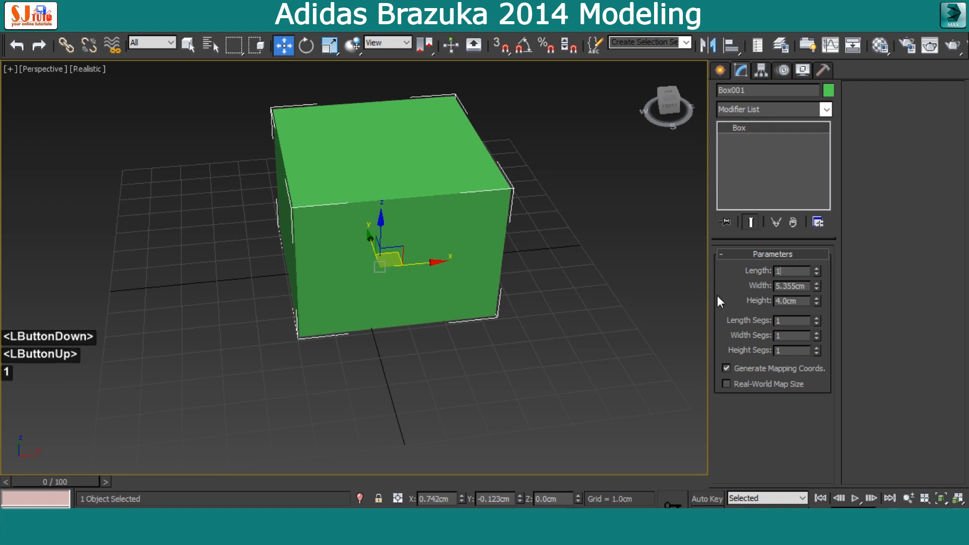
Set the box's length, width and height to 10 cm each
{"action": "key", "text": "Tab"}
{"action": "type", "text": "10"}
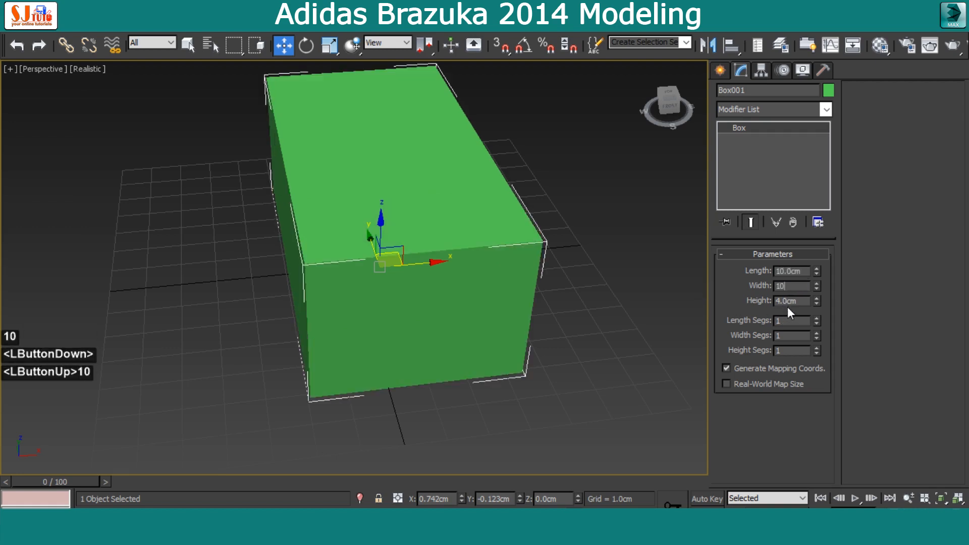
{"action": "left_click", "coordinate": [790, 301]}
{"action": "type", "text": "10"}
{"action": "key", "text": "Return"}
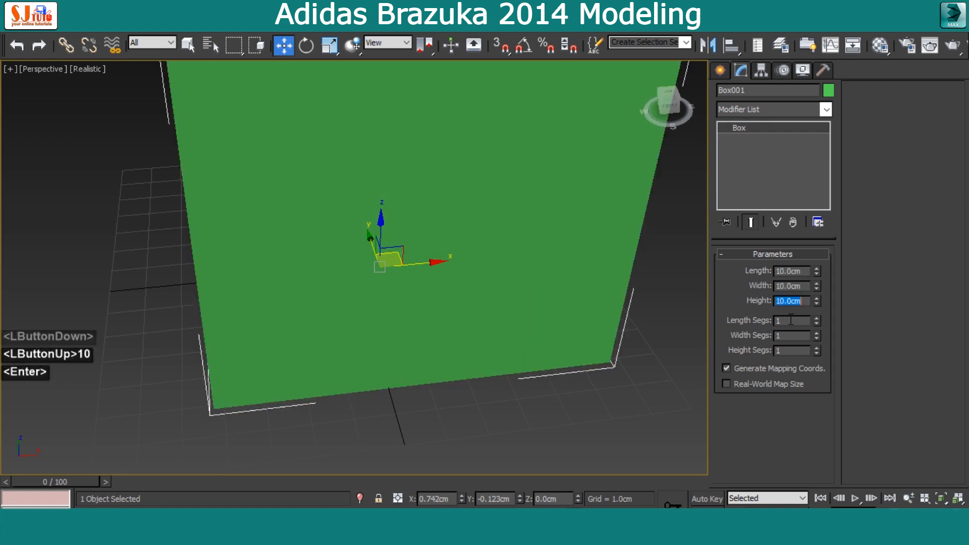
Set the box's length, width and height segments to 3 and display edged faces in the viewport
{"action": "left_click", "coordinate": [788, 321]}
{"action": "type", "text": "3"}
{"action": "left_click", "coordinate": [776, 335]}
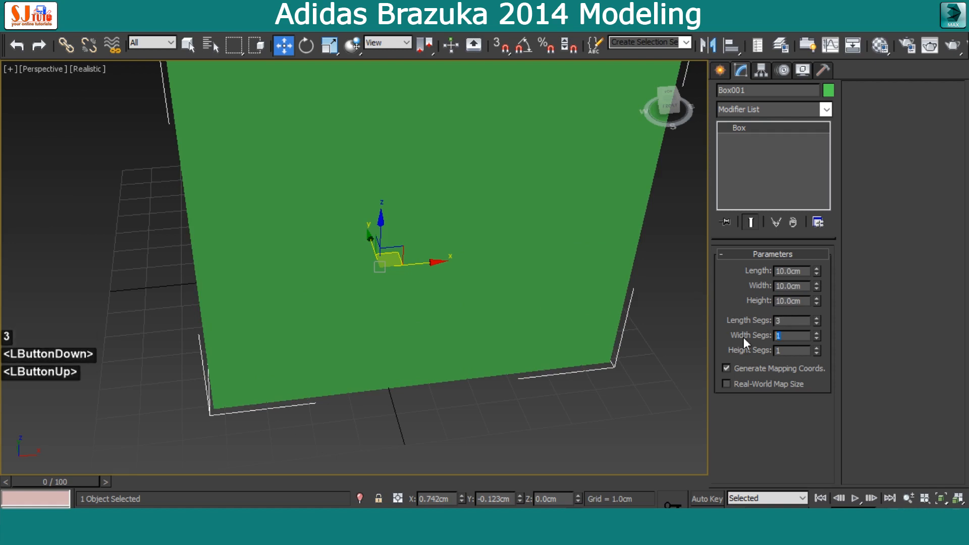
{"action": "middle_click", "coordinate": [459, 331]}
{"action": "scroll", "coordinate": [393, 330], "scroll_direction": "down", "scroll_amount": 5}
{"action": "key", "text": "F4"}
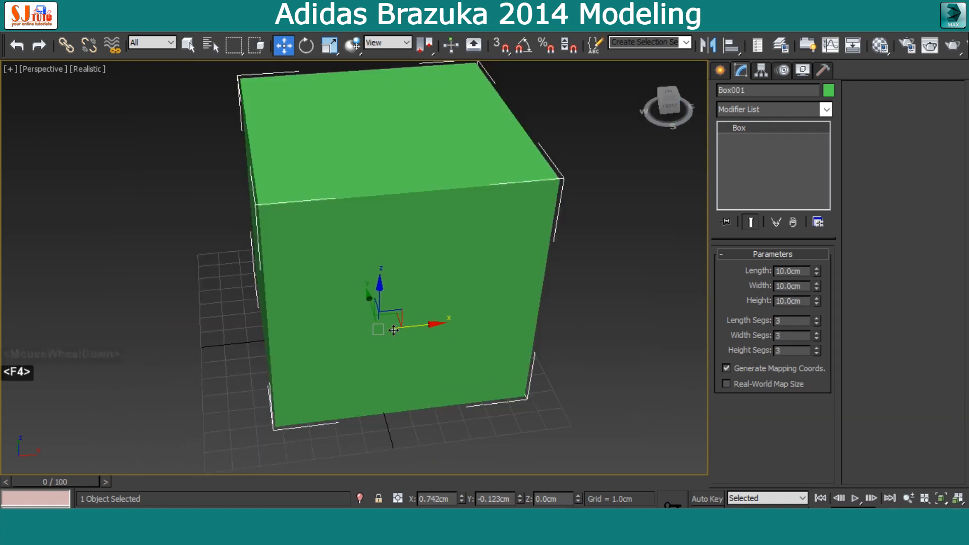
{"action": "scroll", "coordinate": [393, 330], "scroll_direction": "down", "scroll_amount": 3}
{"action": "middle_click_drag", "start_coordinate": [454, 288], "coordinate": [490, 266], "text": "alt"}
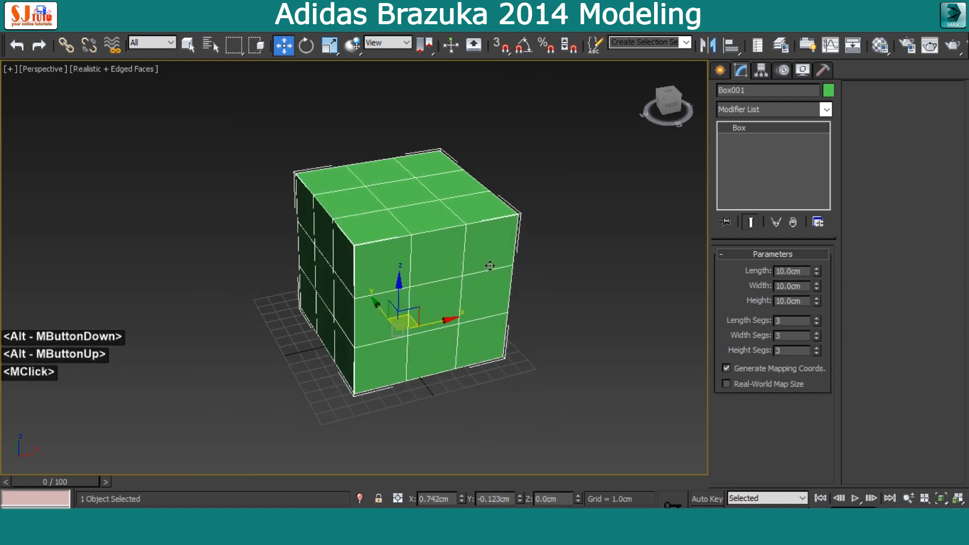
Center the box's pivot to the object using Affect Pivot Only
{"action": "left_click", "coordinate": [760, 71]}
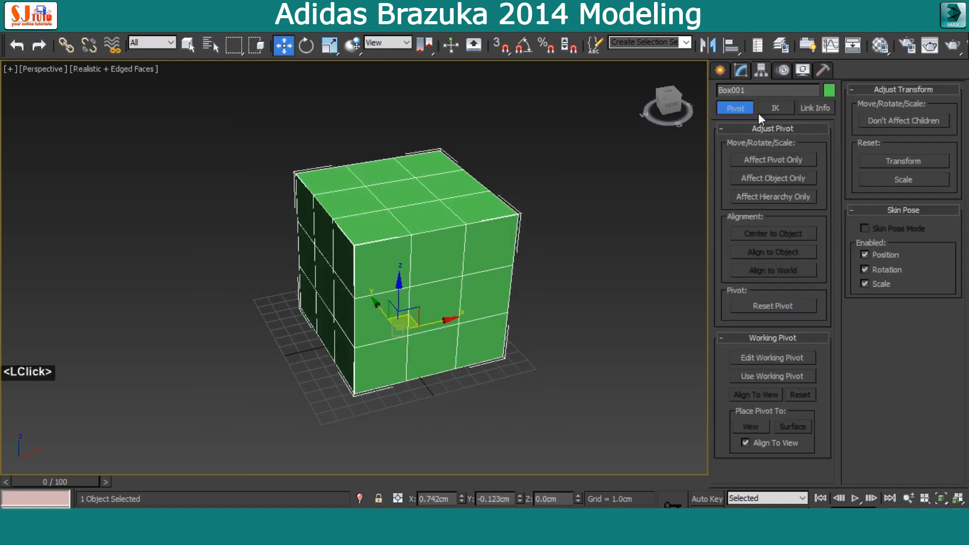
{"action": "left_click", "coordinate": [756, 159]}
{"action": "left_click", "coordinate": [771, 233]}
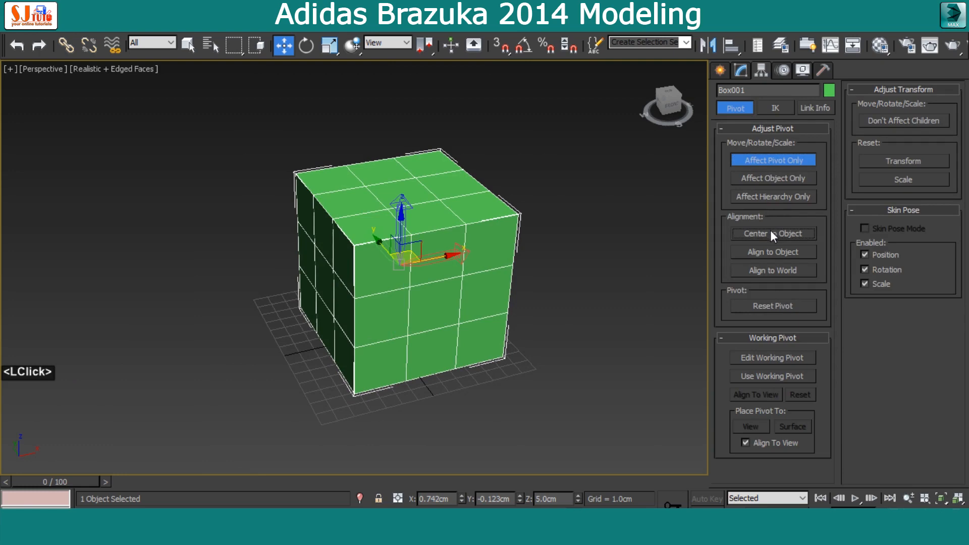
{"action": "left_click", "coordinate": [764, 160]}
Move the box to the world origin by resetting its X, Y and Z positions to 0
{"action": "right_click", "coordinate": [462, 501]}
{"action": "right_click", "coordinate": [520, 501]}
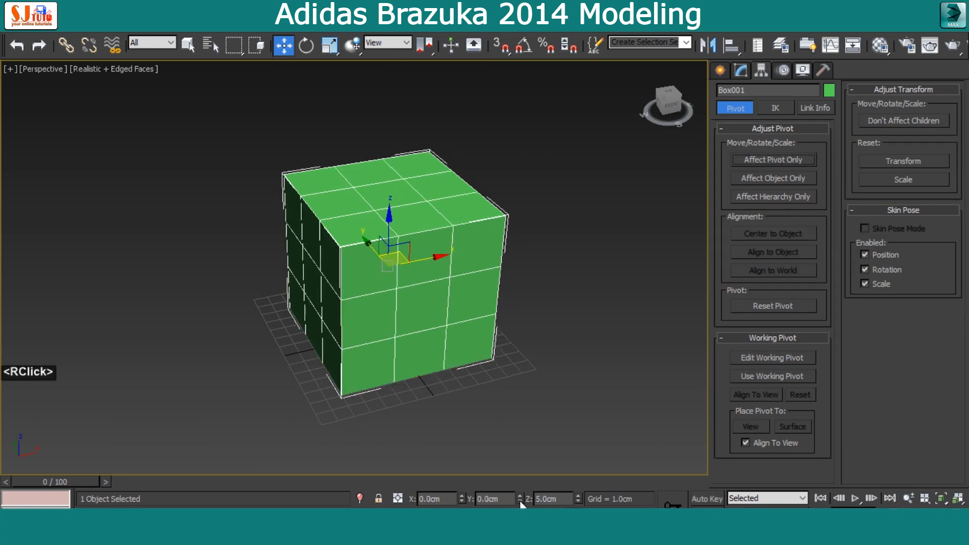
{"action": "right_click", "coordinate": [579, 502]}
{"action": "middle_click_drag", "start_coordinate": [562, 371], "coordinate": [533, 335]}
Assign the 01 - Default material to the box and set its object color to black
{"action": "key", "text": "m"}
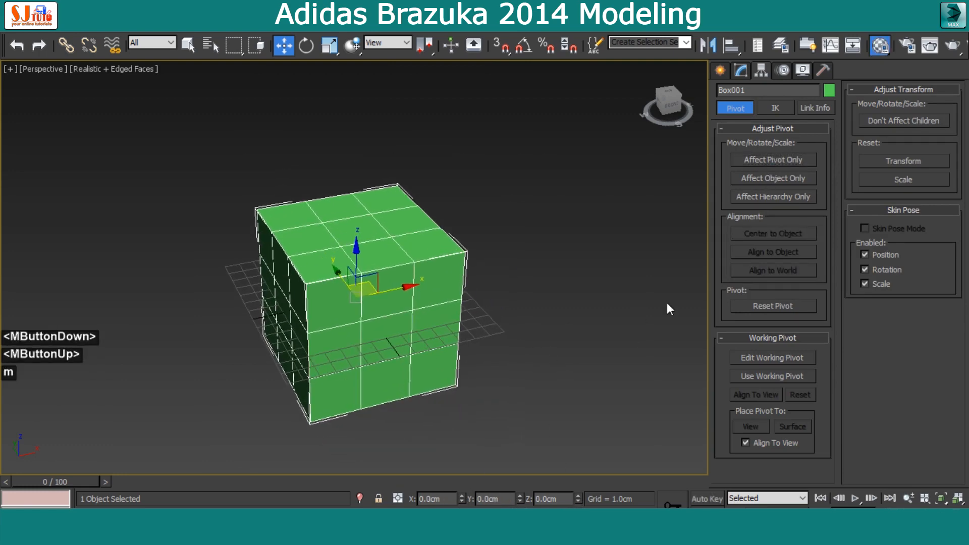
{"action": "left_click_drag", "start_coordinate": [704, 80], "coordinate": [457, 253]}
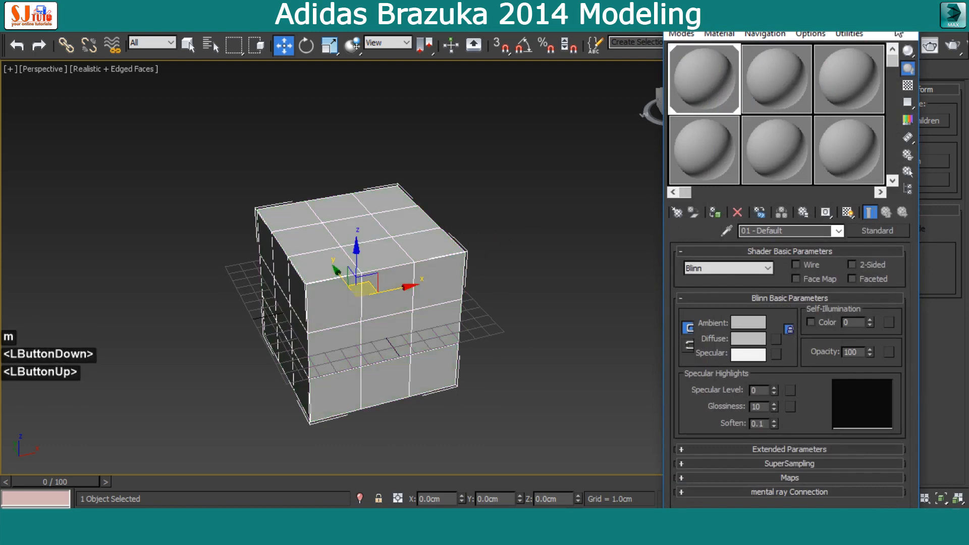
{"action": "left_click", "coordinate": [898, 33]}
{"action": "left_click", "coordinate": [829, 90]}
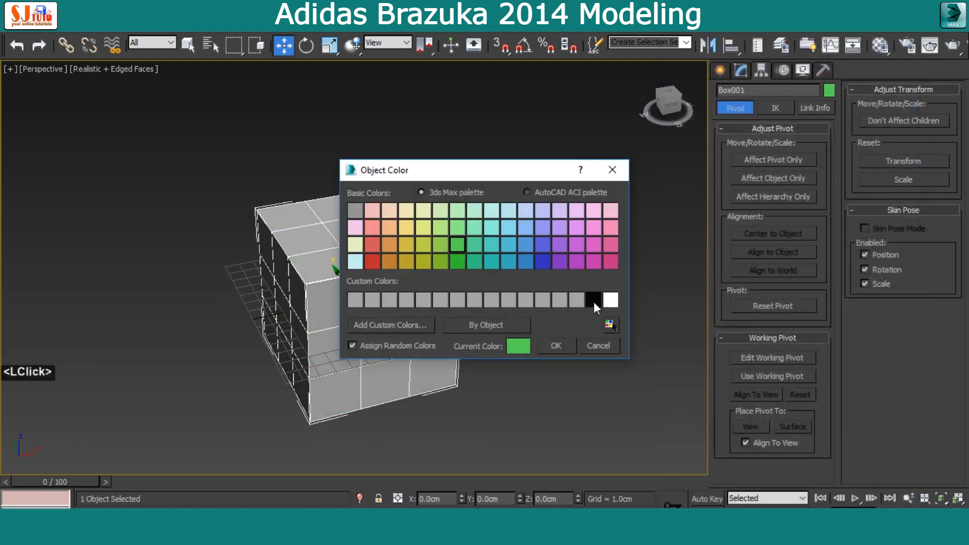
{"action": "left_click", "coordinate": [571, 346]}
{"action": "middle_click_drag", "start_coordinate": [534, 328], "coordinate": [498, 310], "text": "alt"}
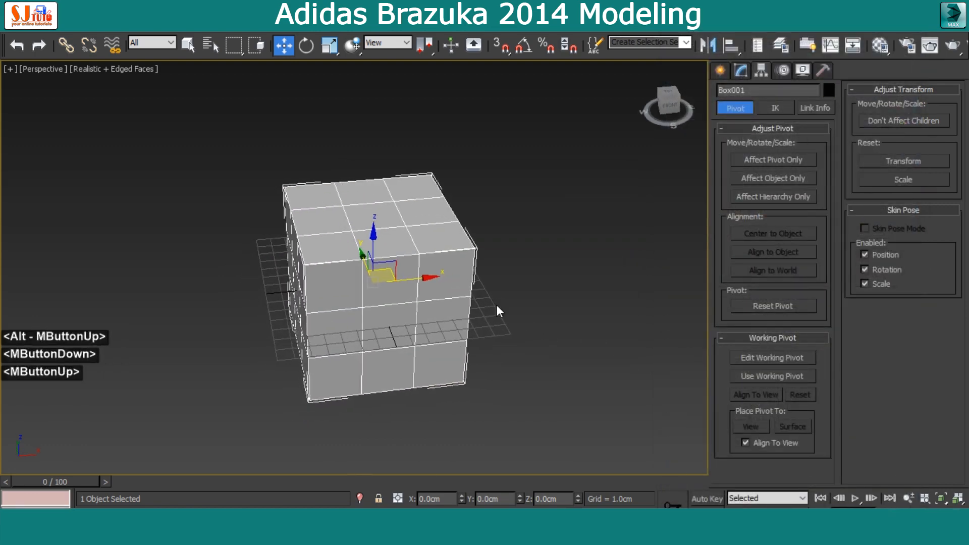
Hide the grid in the perspective viewport
{"action": "key", "text": "g"}
{"action": "scroll", "coordinate": [407, 310], "scroll_direction": "up", "scroll_amount": 2}
{"action": "middle_click_drag", "start_coordinate": [407, 309], "coordinate": [459, 244], "text": "alt"}
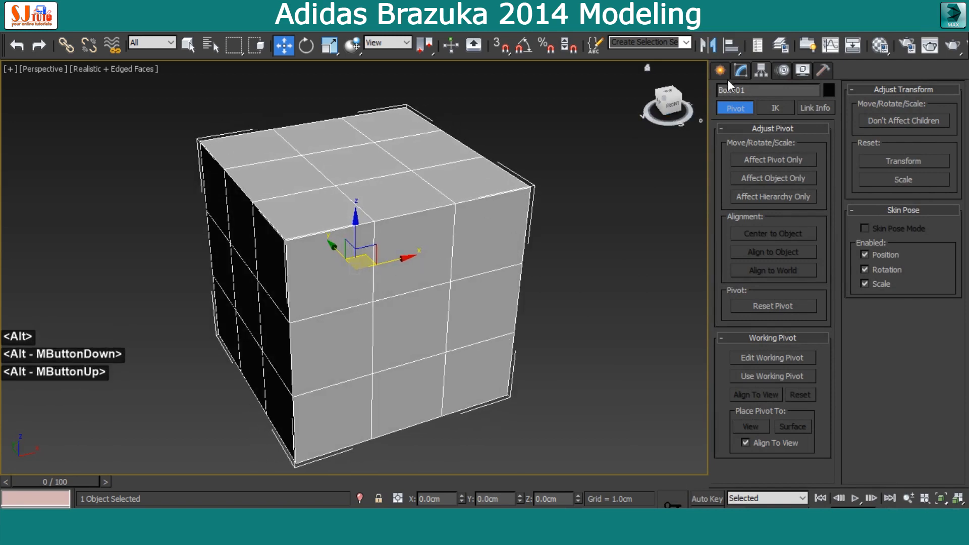
Convert the segmented box to an Editable Poly
{"action": "left_click", "coordinate": [740, 70]}
{"action": "right_click", "coordinate": [318, 244]}
{"action": "mouse_move", "coordinate": [380, 388]}
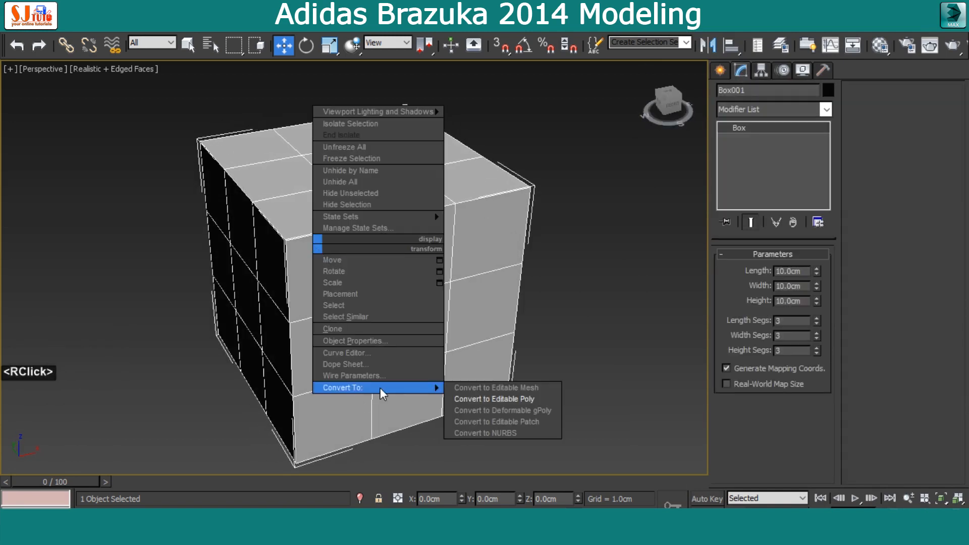
{"action": "left_click", "coordinate": [465, 400]}
Apply a Spherify modifier to the box
{"action": "left_click", "coordinate": [758, 108]}
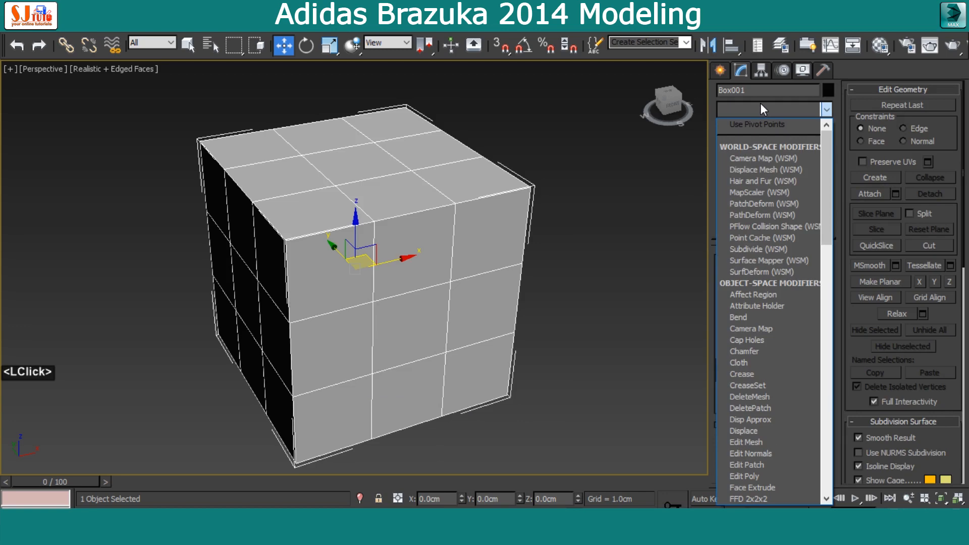
{"action": "type", "text": "sp"}
{"action": "left_click", "coordinate": [744, 204]}
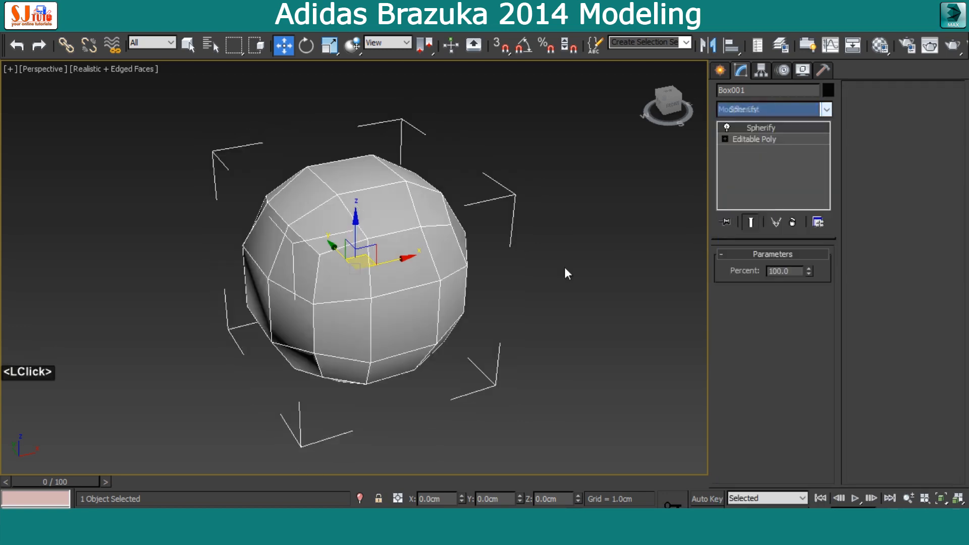
Collapse the spherified box back into an Editable Poly
{"action": "middle_click_drag", "start_coordinate": [566, 271], "coordinate": [398, 245], "text": "alt"}
{"action": "scroll", "coordinate": [448, 266], "scroll_direction": "up", "scroll_amount": 2}
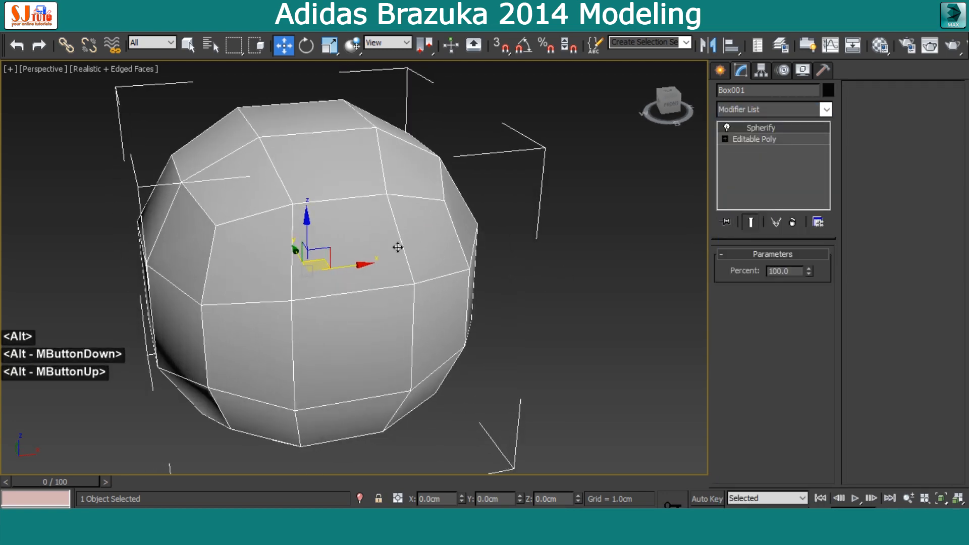
{"action": "right_click", "coordinate": [392, 241]}
{"action": "mouse_move", "coordinate": [460, 385]}
{"action": "left_click", "coordinate": [560, 394]}
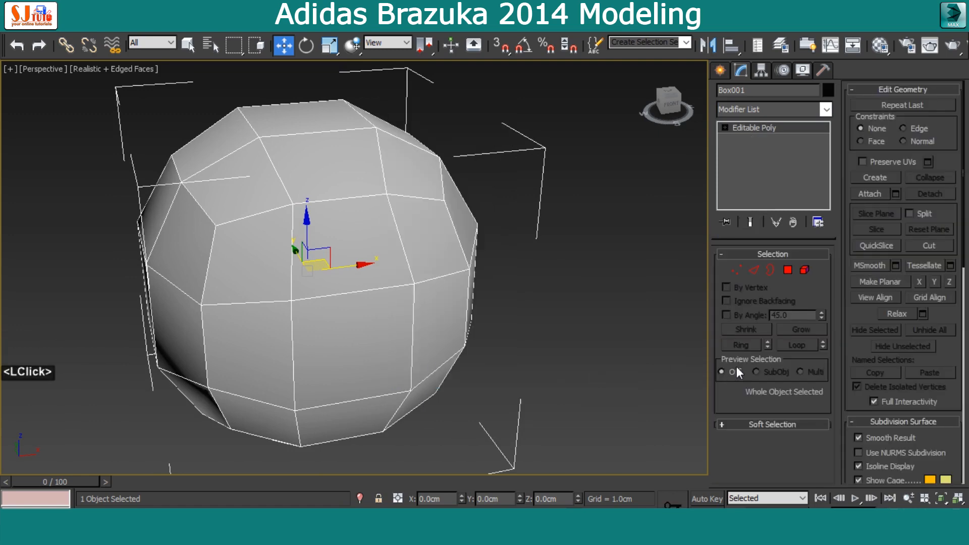
Select the center polygon of the front side and extend the selection to all similar polygons
{"action": "left_click", "coordinate": [788, 270]}
{"action": "left_click", "coordinate": [335, 329]}
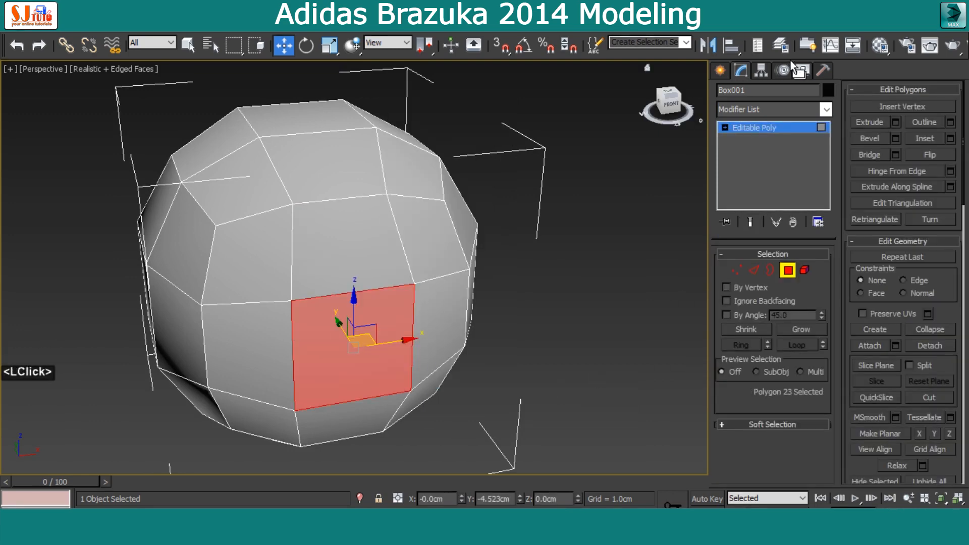
{"action": "left_click", "coordinate": [808, 45]}
{"action": "left_click", "coordinate": [234, 139]}
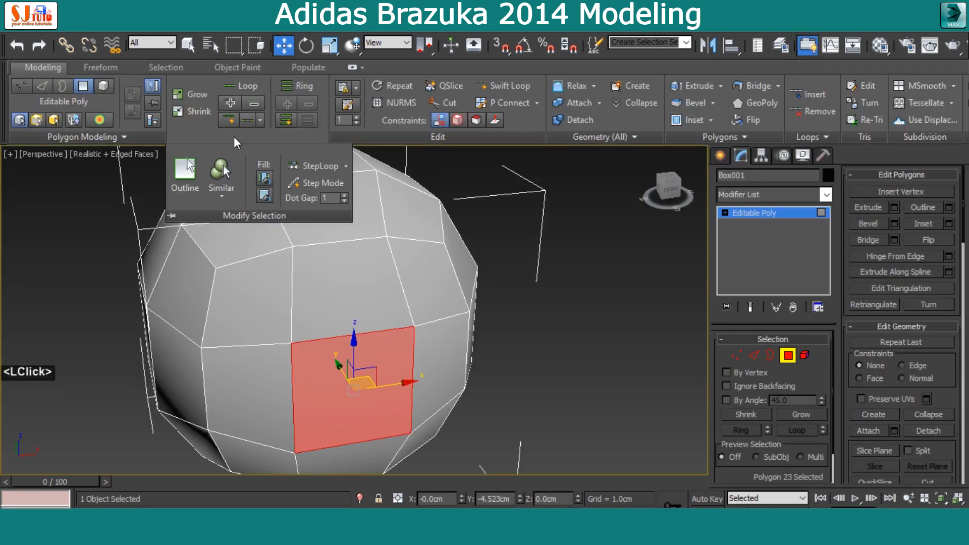
{"action": "left_click", "coordinate": [221, 171]}
Scale the six selected center polygons down uniformly to roughly half their size
{"action": "middle_click_drag", "start_coordinate": [444, 260], "coordinate": [397, 386], "text": "alt"}
{"action": "scroll", "coordinate": [499, 250], "scroll_direction": "down", "scroll_amount": 2}
{"action": "key", "text": "r"}
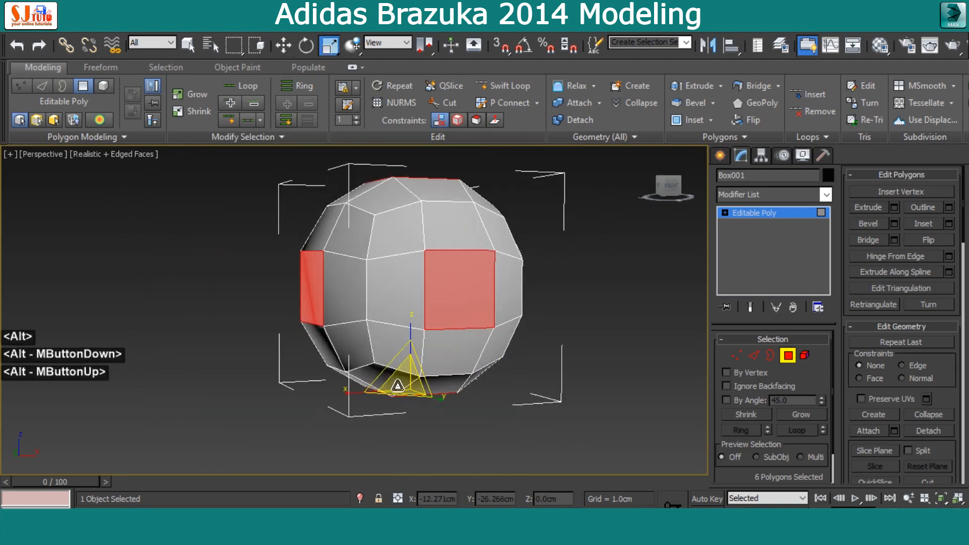
{"action": "left_click_drag", "start_coordinate": [396, 386], "coordinate": [383, 457]}
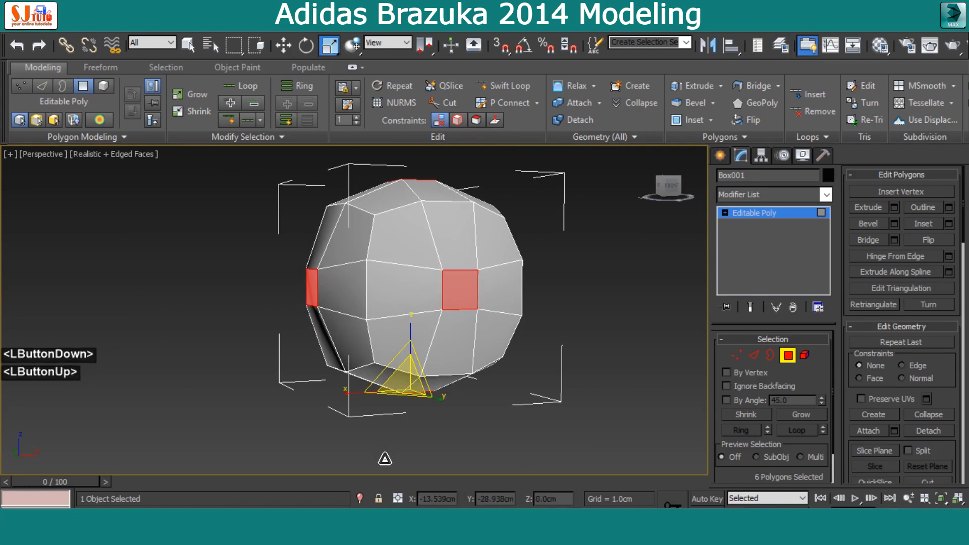
Activate the Cut tool at vertex level and enable 3D snapping to vertices
{"action": "middle_click_drag", "start_coordinate": [383, 456], "coordinate": [457, 298], "text": "alt"}
{"action": "scroll", "coordinate": [484, 343], "scroll_direction": "up", "scroll_amount": 4}
{"action": "middle_click_drag", "start_coordinate": [457, 298], "coordinate": [500, 303]}
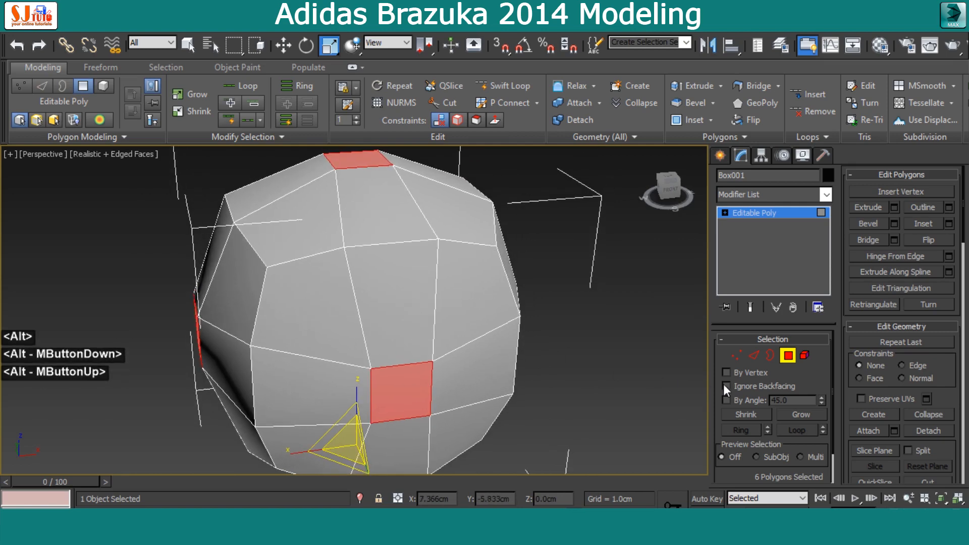
{"action": "left_click", "coordinate": [736, 355]}
{"action": "scroll", "coordinate": [938, 386], "scroll_direction": "down", "scroll_amount": 7}
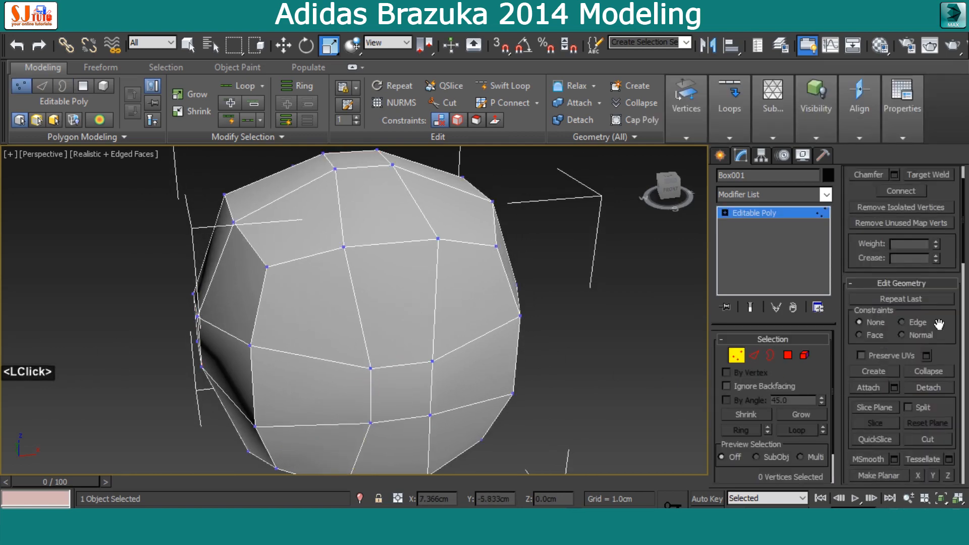
{"action": "key", "text": "alt+c"}
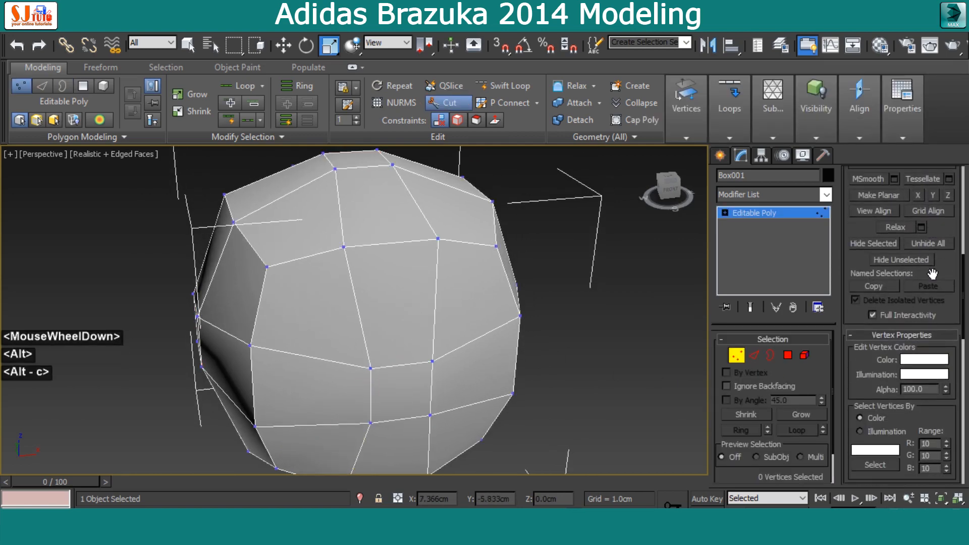
{"action": "scroll", "coordinate": [932, 274], "scroll_direction": "up", "scroll_amount": 4}
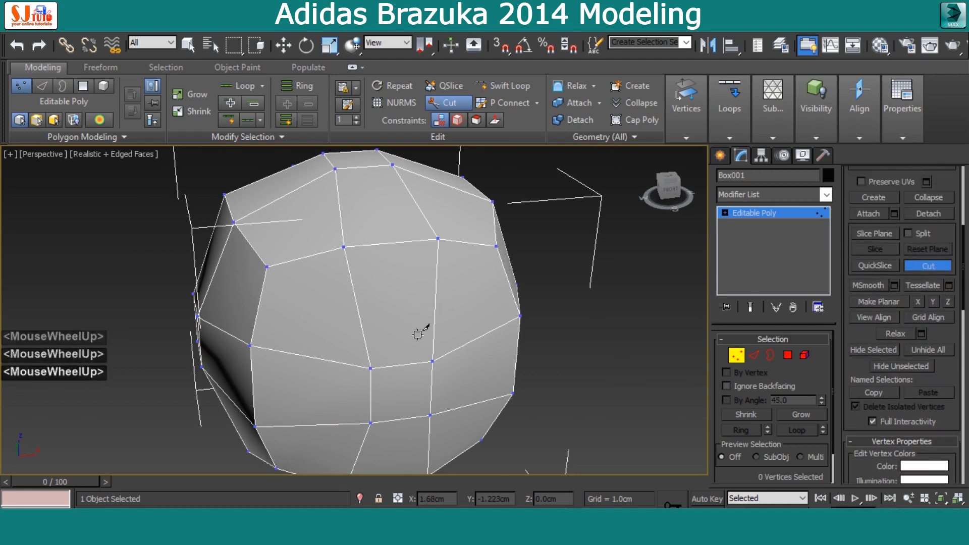
{"action": "middle_click_drag", "start_coordinate": [408, 275], "coordinate": [411, 369], "text": "alt"}
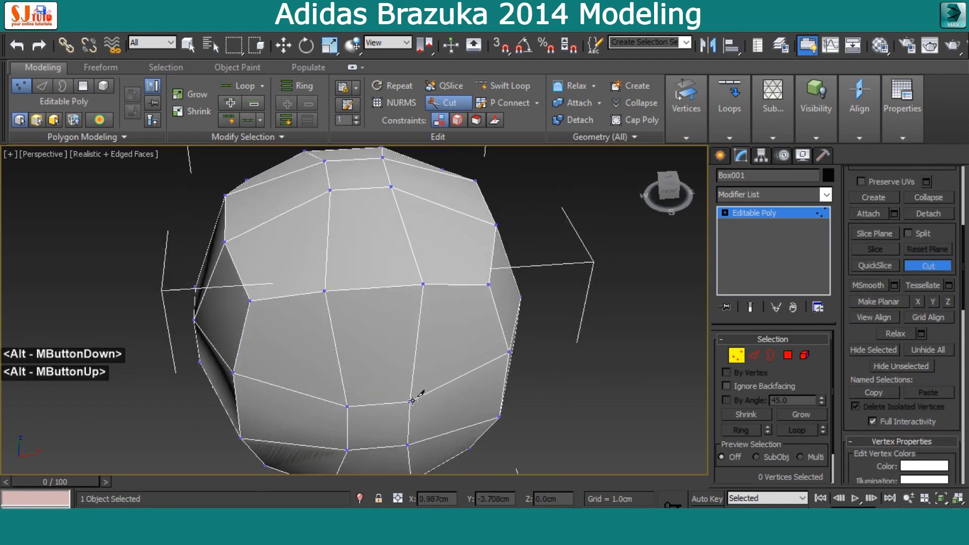
{"action": "key", "text": "s"}
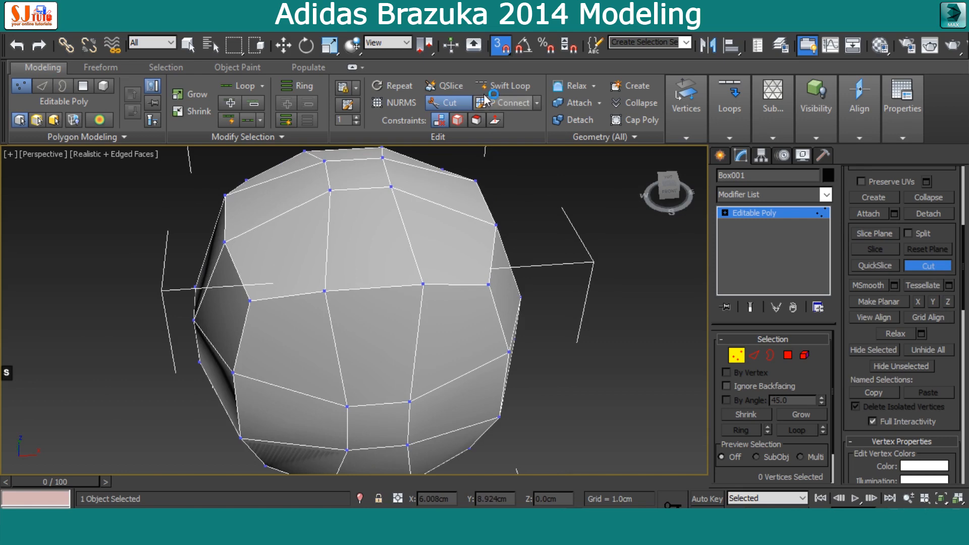
{"action": "right_click", "coordinate": [504, 49]}
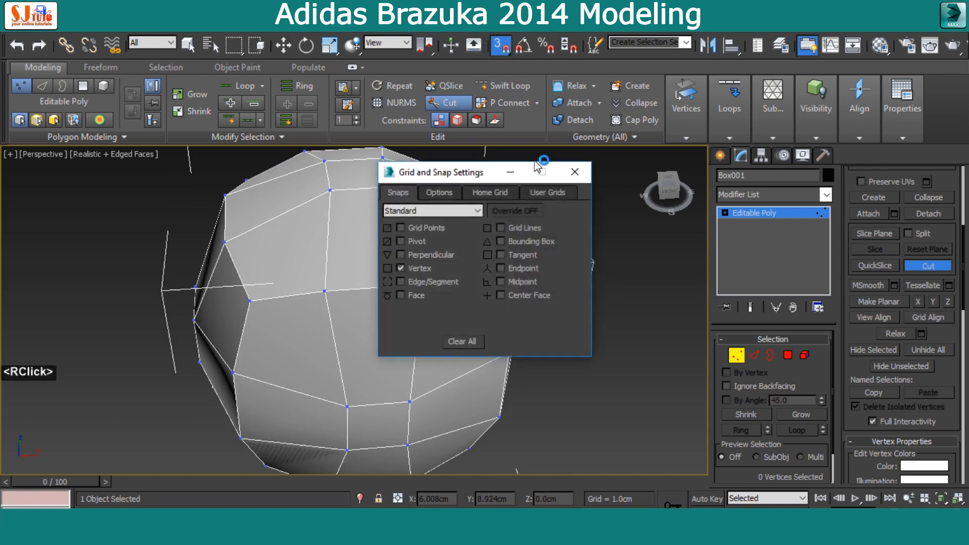
{"action": "left_click", "coordinate": [575, 173]}
Switch the viewport to Shaded display and cut diagonal edges between the vertices of the faces above the small front square
{"action": "left_click", "coordinate": [116, 153]}
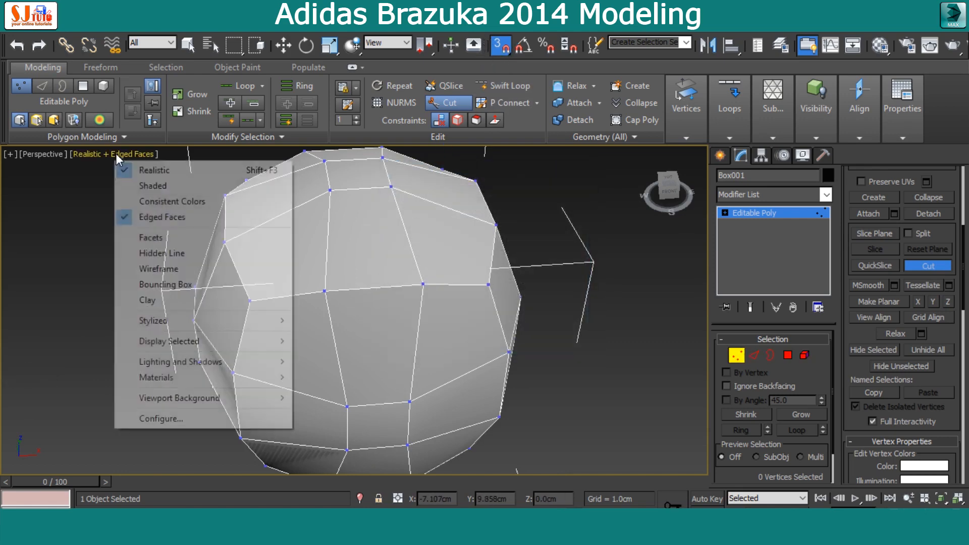
{"action": "left_click", "coordinate": [152, 185]}
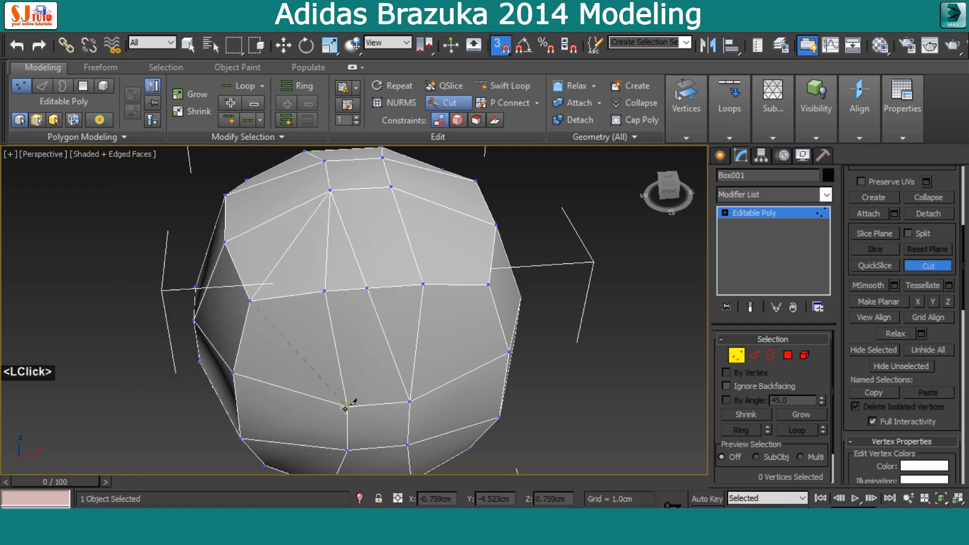
{"action": "key", "text": "w"}
Inset the small square polygon on the front and collapse the inset face into a single center vertex
{"action": "middle_click_drag", "start_coordinate": [492, 414], "coordinate": [535, 355], "text": "alt"}
{"action": "left_click", "coordinate": [787, 356]}
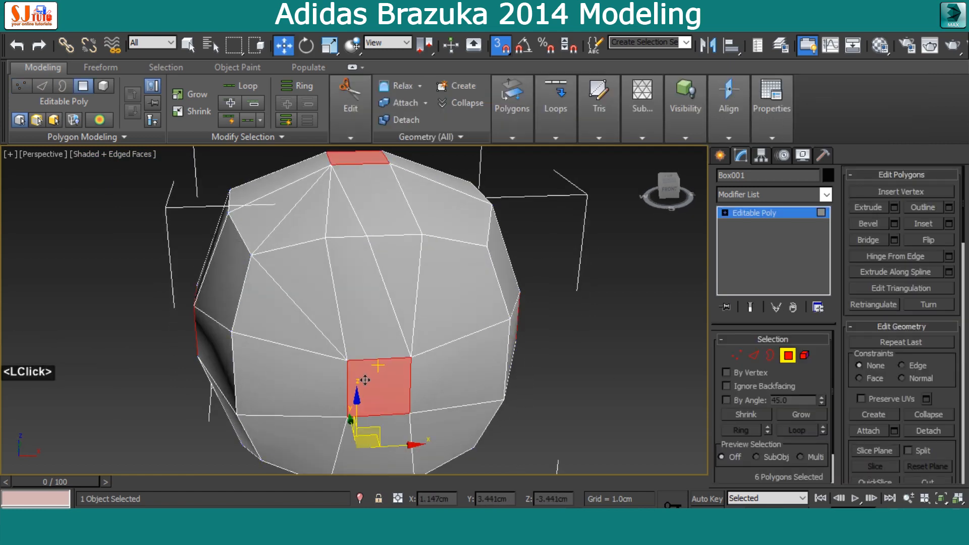
{"action": "left_click", "coordinate": [922, 224]}
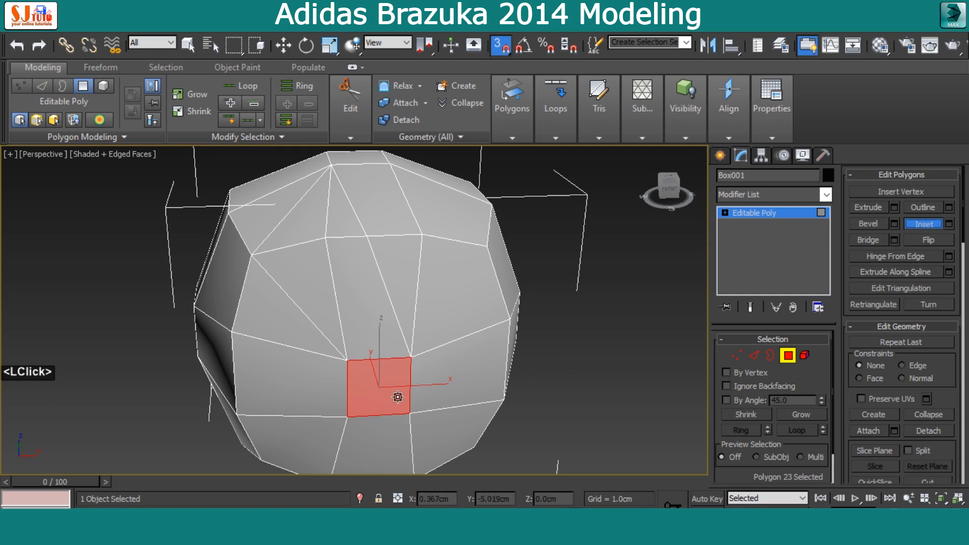
{"action": "left_click_drag", "start_coordinate": [397, 397], "coordinate": [381, 393]}
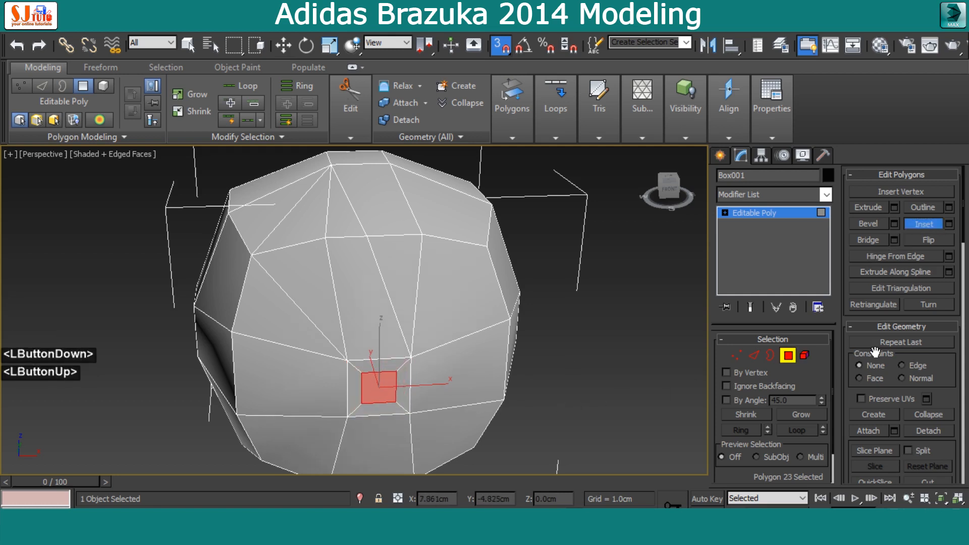
{"action": "left_click", "coordinate": [926, 412]}
{"action": "key", "text": "w"}
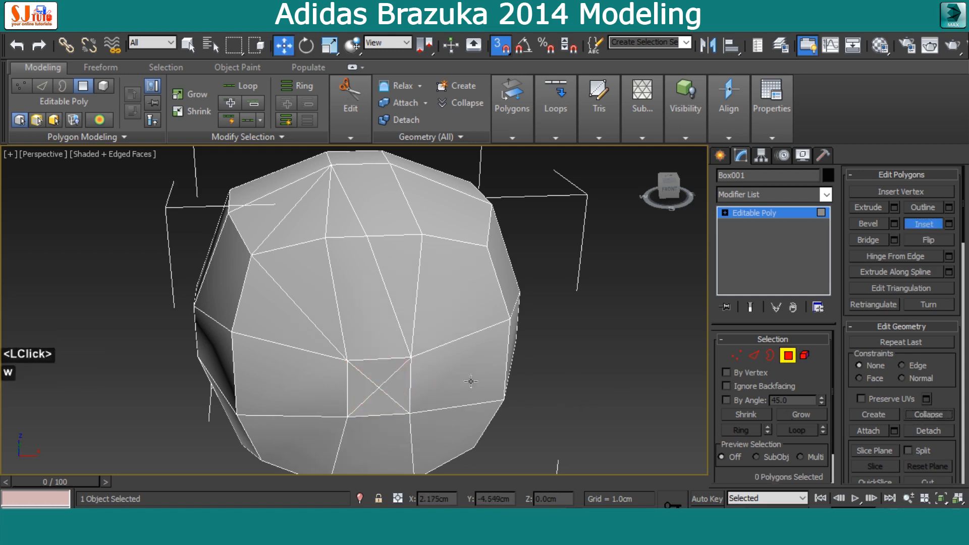
Select the five faces forming one panel piece above the small front square and delete all other polygons of the ball
{"action": "left_click", "coordinate": [375, 377]}
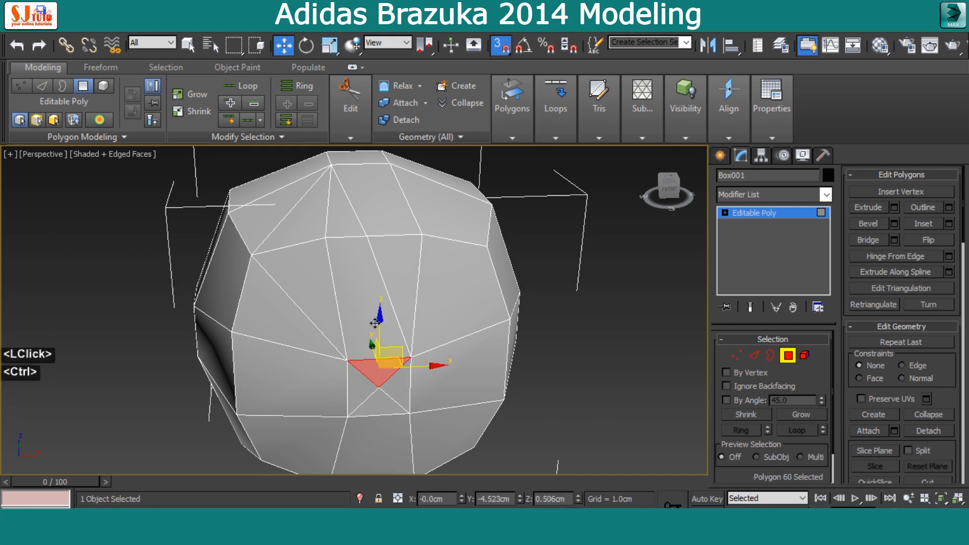
{"action": "left_click", "coordinate": [353, 302], "text": "ctrl"}
{"action": "left_click", "coordinate": [303, 275], "text": "ctrl"}
{"action": "left_click", "coordinate": [295, 235], "text": "ctrl"}
{"action": "left_click", "coordinate": [337, 225], "text": "ctrl"}
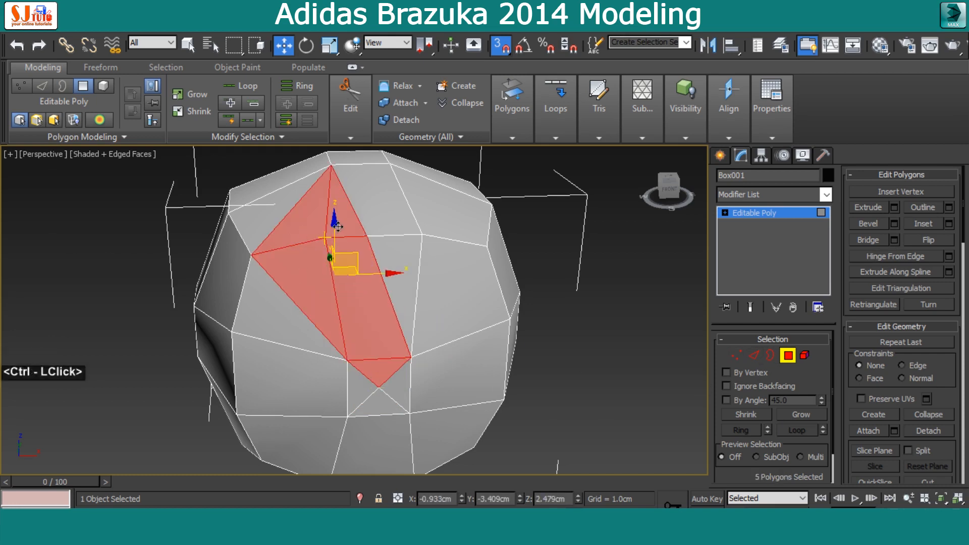
{"action": "key", "text": "ctrl+i"}
{"action": "key", "text": "Delete"}
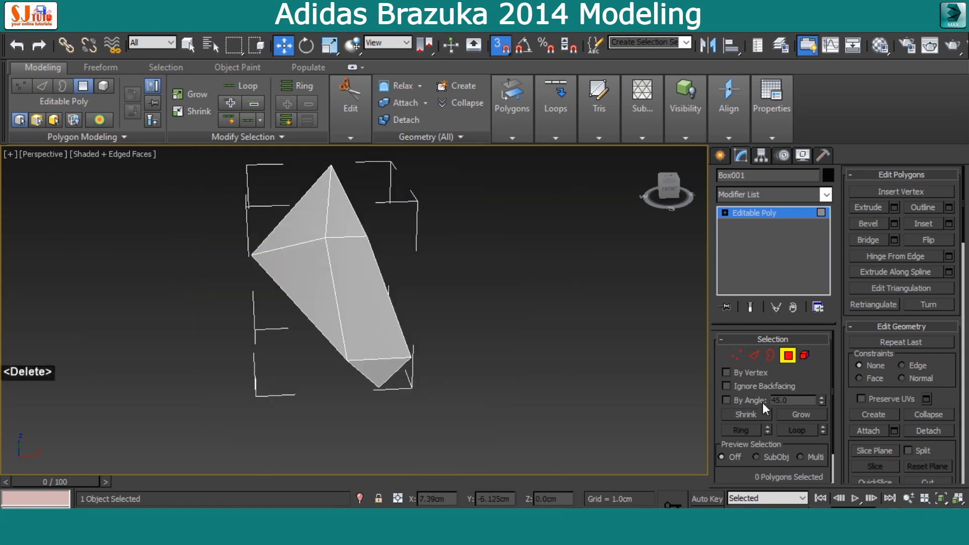
Turn on angle snapping and rotate-clone the panel piece by -90 degrees about the Y axis as four instances
{"action": "left_click", "coordinate": [787, 356]}
{"action": "middle_click_drag", "start_coordinate": [434, 349], "coordinate": [383, 308], "text": "alt"}
{"action": "key", "text": "g"}
{"action": "key", "text": "g"}
{"action": "key", "text": "e"}
{"action": "scroll", "coordinate": [434, 315], "scroll_direction": "down", "scroll_amount": 3}
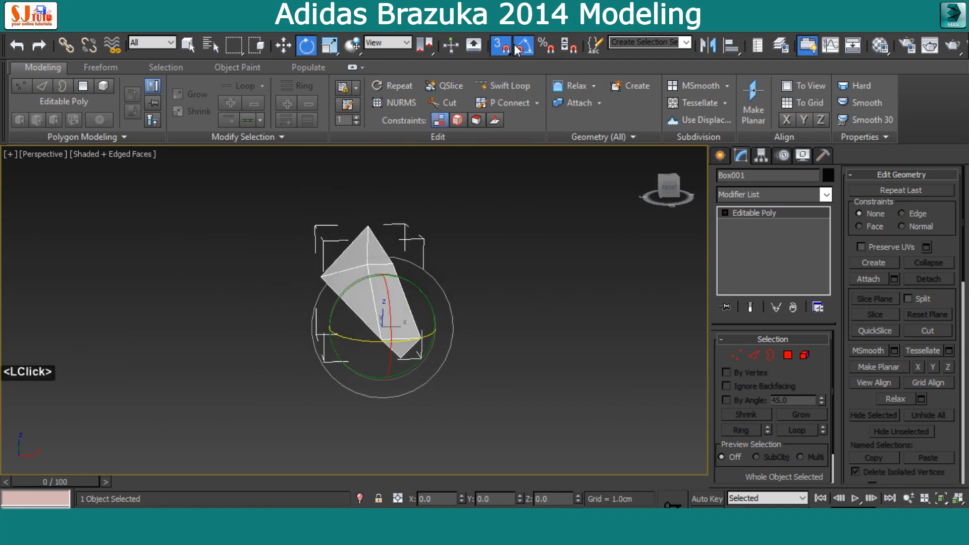
{"action": "mouse_move", "coordinate": [354, 302]}
{"action": "left_mouse_down", "text": "shift"}
{"action": "mouse_move", "coordinate": [295, 341]}
{"action": "mouse_move", "coordinate": [297, 312]}
{"action": "left_mouse_up", "text": "shift"}
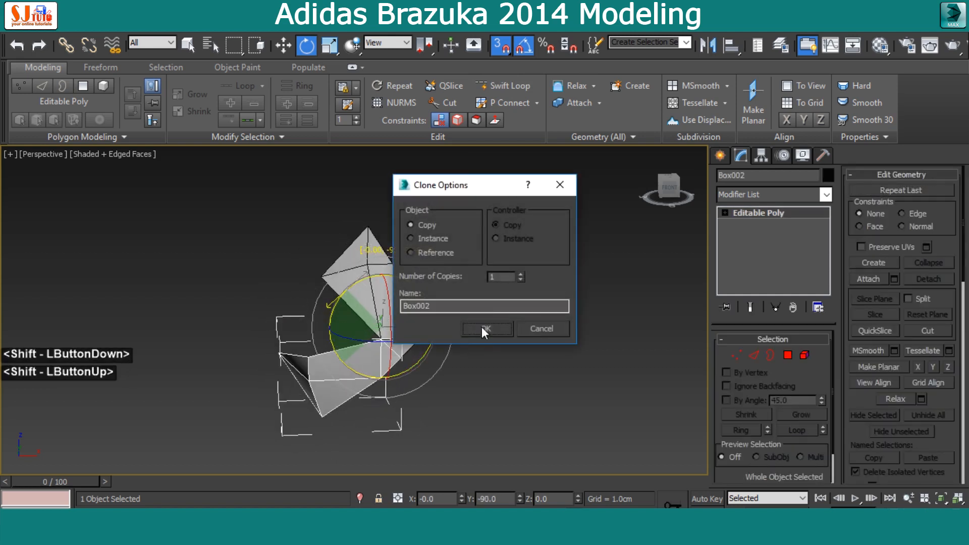
{"action": "left_click", "coordinate": [497, 277]}
{"action": "type", "text": "4"}
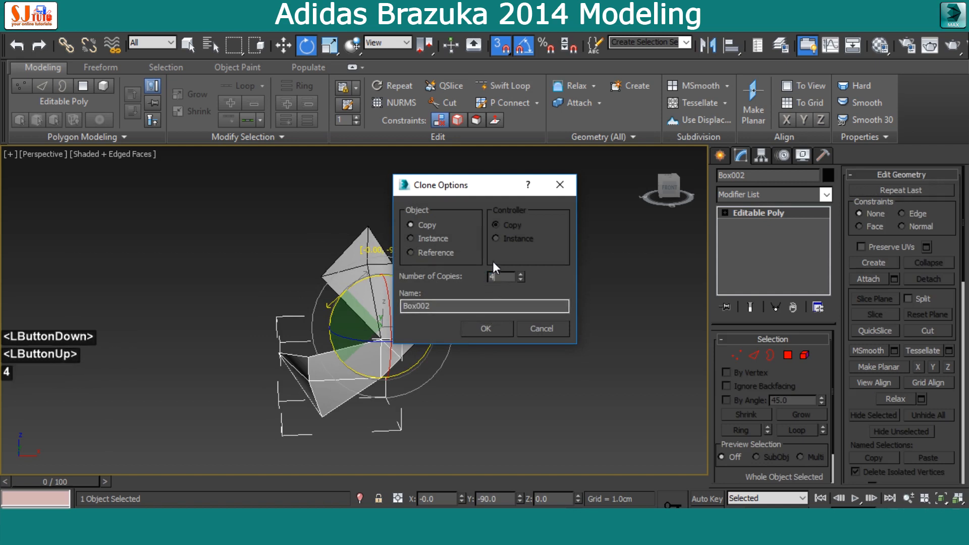
{"action": "left_click", "coordinate": [428, 240]}
{"action": "left_click", "coordinate": [479, 325]}
Select all the front panel pieces and rotate-clone them about a shared center to cover the upper side of the ball
{"action": "middle_click_drag", "start_coordinate": [488, 333], "coordinate": [539, 284], "text": "alt"}
{"action": "left_click_drag", "start_coordinate": [540, 284], "coordinate": [348, 412]}
{"action": "middle_click_drag", "start_coordinate": [438, 384], "coordinate": [435, 395], "text": "alt"}
{"action": "left_click_drag", "start_coordinate": [424, 45], "coordinate": [426, 74]}
{"action": "left_click_drag", "start_coordinate": [386, 336], "coordinate": [357, 275], "text": "shift"}
{"action": "left_click", "coordinate": [481, 325]}
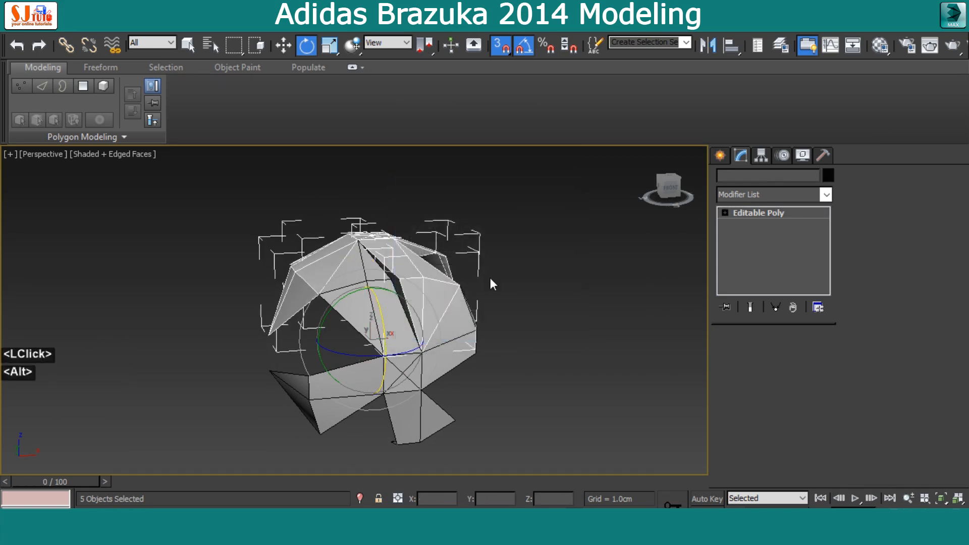
{"action": "middle_click_drag", "start_coordinate": [489, 278], "coordinate": [472, 317], "text": "alt"}
{"action": "left_click", "coordinate": [536, 384]}
With 3D snapping off, move the front panel's upper side vertex along X until it meets the neighbouring panel's vertex
{"action": "left_click", "coordinate": [375, 344]}
{"action": "scroll", "coordinate": [430, 347], "scroll_direction": "up", "scroll_amount": 2}
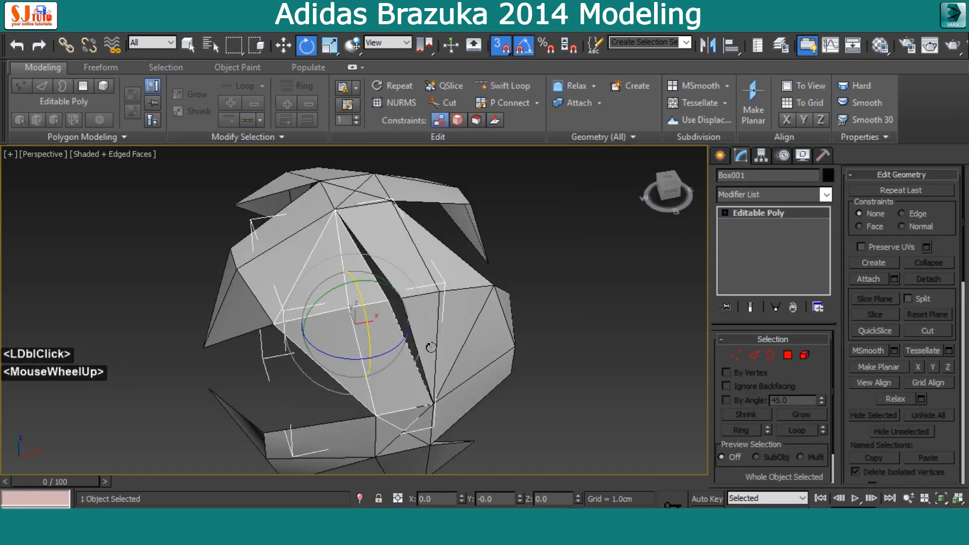
{"action": "left_click", "coordinate": [736, 355]}
{"action": "scroll", "coordinate": [456, 334], "scroll_direction": "up", "scroll_amount": 3}
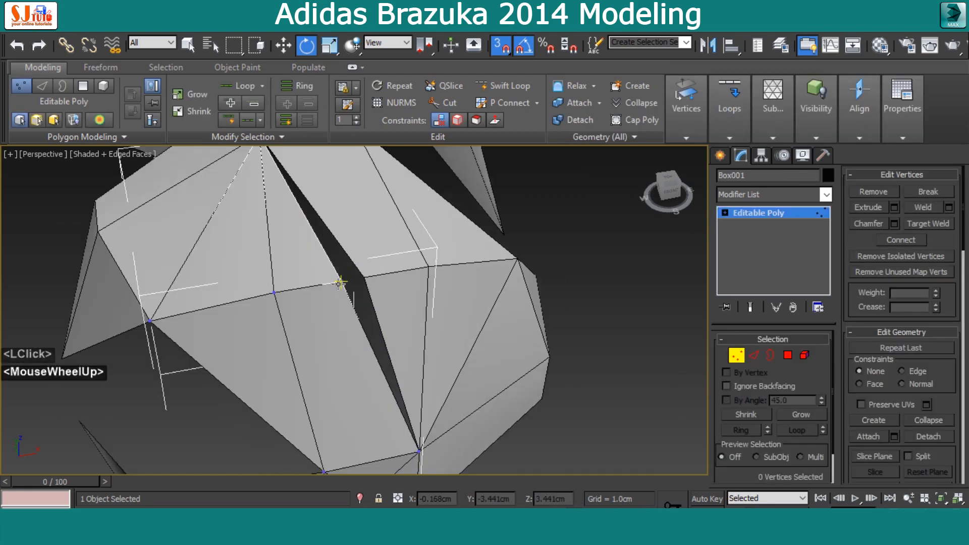
{"action": "left_click_drag", "start_coordinate": [323, 292], "coordinate": [401, 290]}
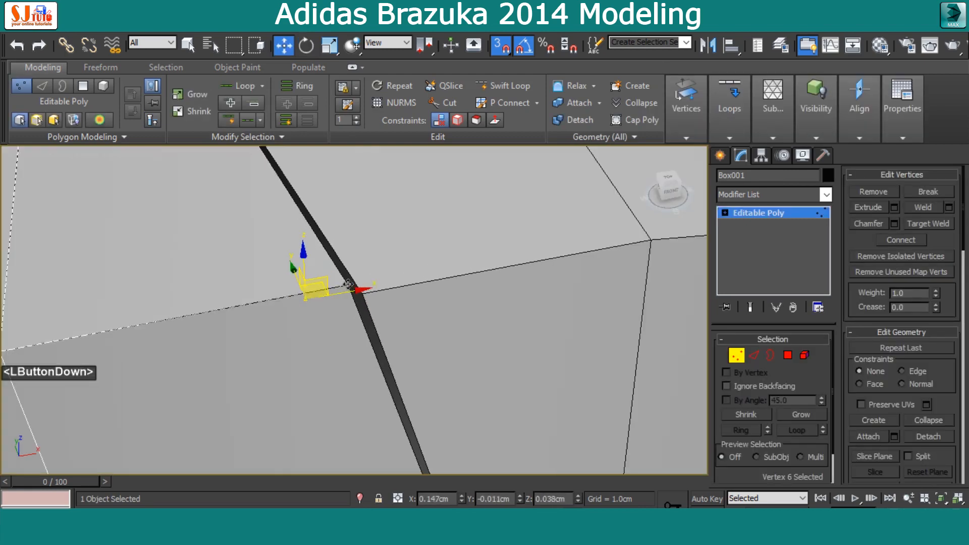
{"action": "key", "text": "ctrl+z"}
{"action": "key", "text": "s"}
{"action": "key", "text": "z"}
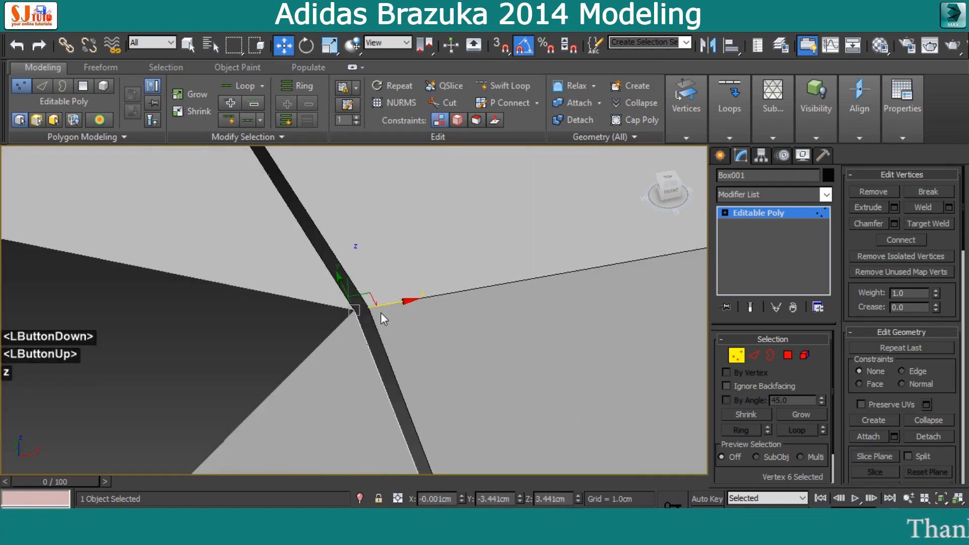
{"action": "middle_click_drag", "start_coordinate": [392, 309], "coordinate": [404, 325], "text": "ctrl+alt"}
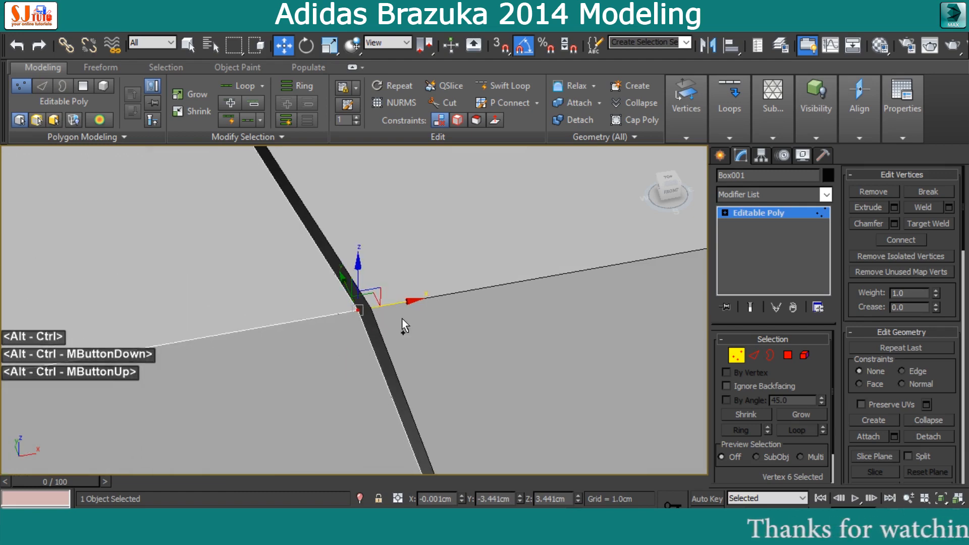
{"action": "left_click_drag", "start_coordinate": [405, 303], "coordinate": [411, 304]}
{"action": "scroll", "coordinate": [417, 308], "scroll_direction": "down", "scroll_amount": 5}
{"action": "scroll", "coordinate": [438, 331], "scroll_direction": "up", "scroll_amount": 1}
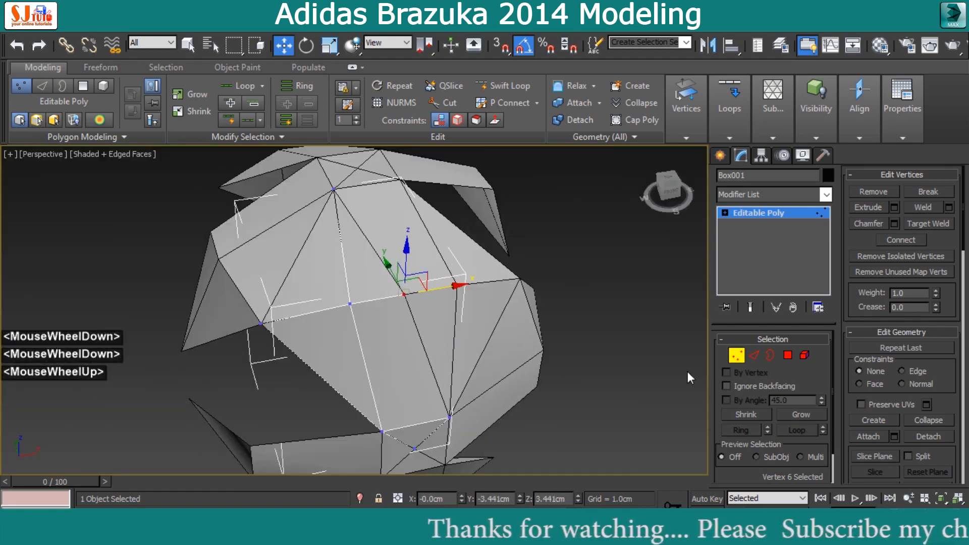
Select the six lengthwise edges of the front panel and connect them with 4 segments
{"action": "left_click", "coordinate": [753, 355]}
{"action": "middle_click_drag", "start_coordinate": [434, 338], "coordinate": [446, 351], "text": "alt"}
{"action": "left_click", "coordinate": [290, 351]}
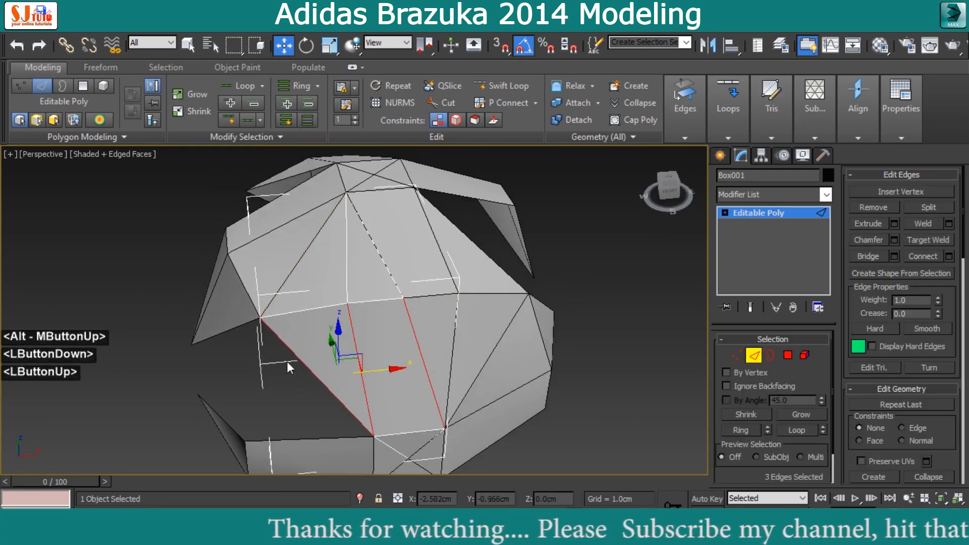
{"action": "left_click", "coordinate": [385, 259], "text": "ctrl"}
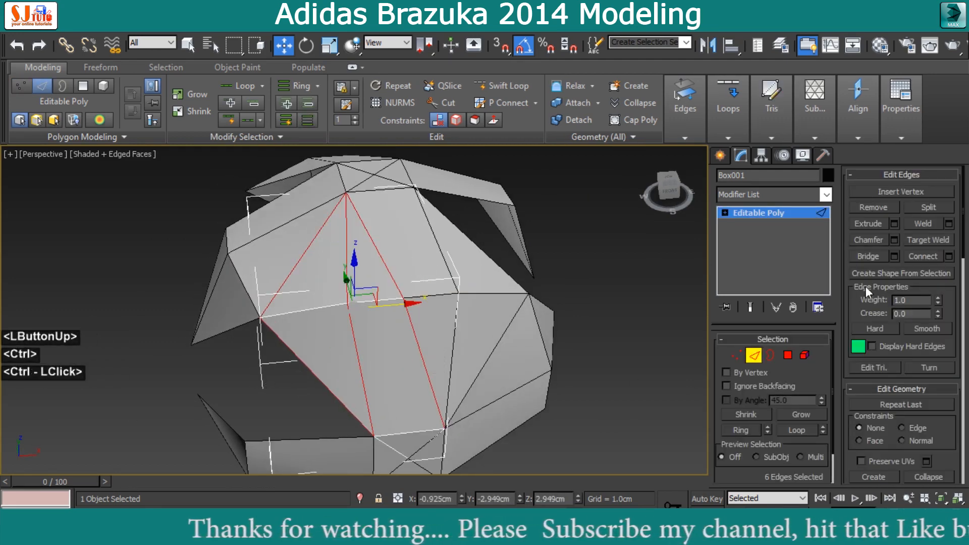
{"action": "left_click", "coordinate": [948, 255]}
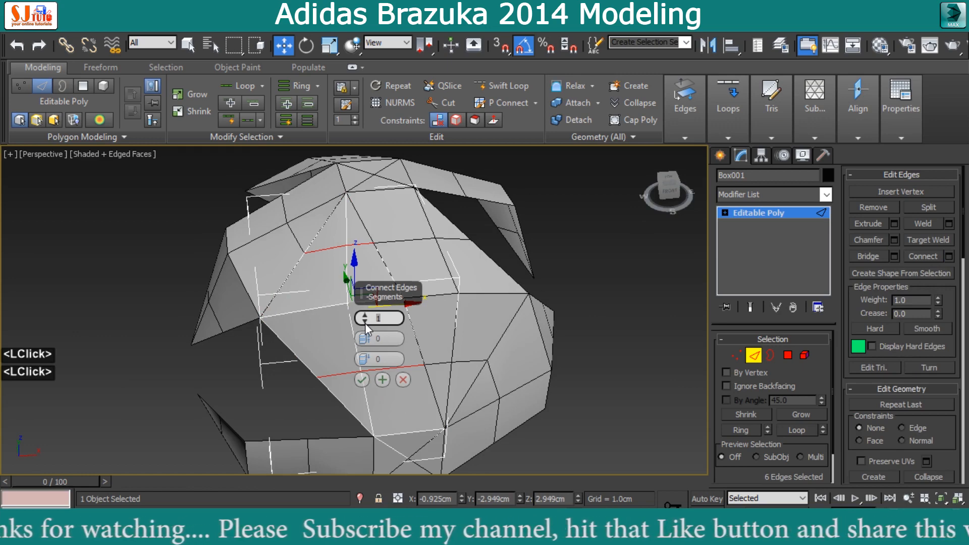
{"action": "type", "text": "4"}
{"action": "key", "text": "Return"}
{"action": "left_click", "coordinate": [365, 378]}
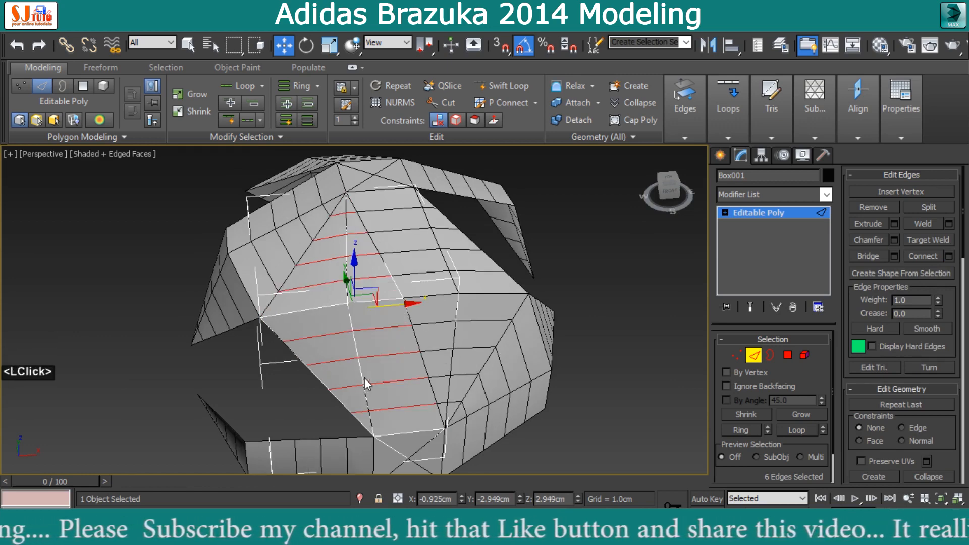
Select the five edges along the panel's seam running down from its top vertex and extend them outward into a new face strip
{"action": "left_click", "coordinate": [737, 355]}
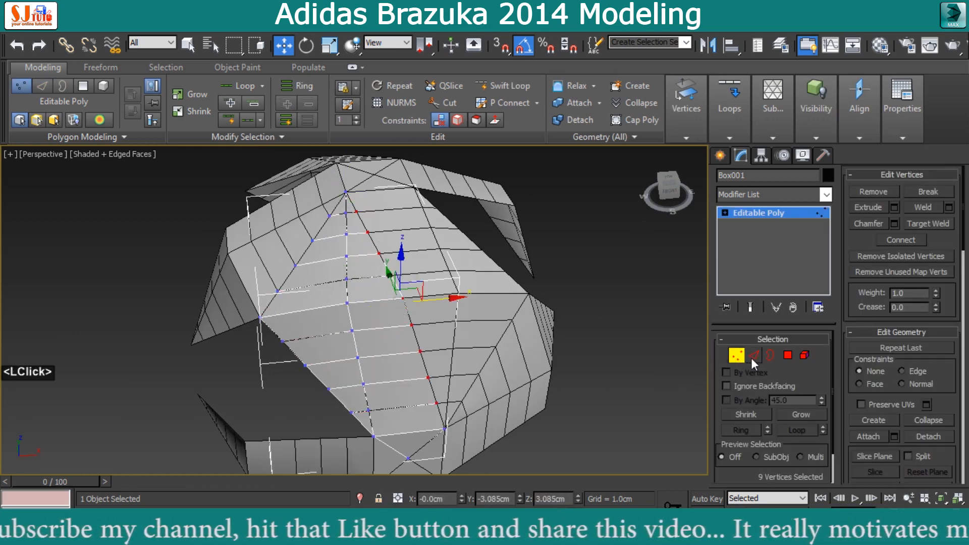
{"action": "left_click", "coordinate": [752, 356]}
{"action": "left_click", "coordinate": [398, 287]}
{"action": "middle_click_drag", "start_coordinate": [398, 287], "coordinate": [364, 217], "text": "alt"}
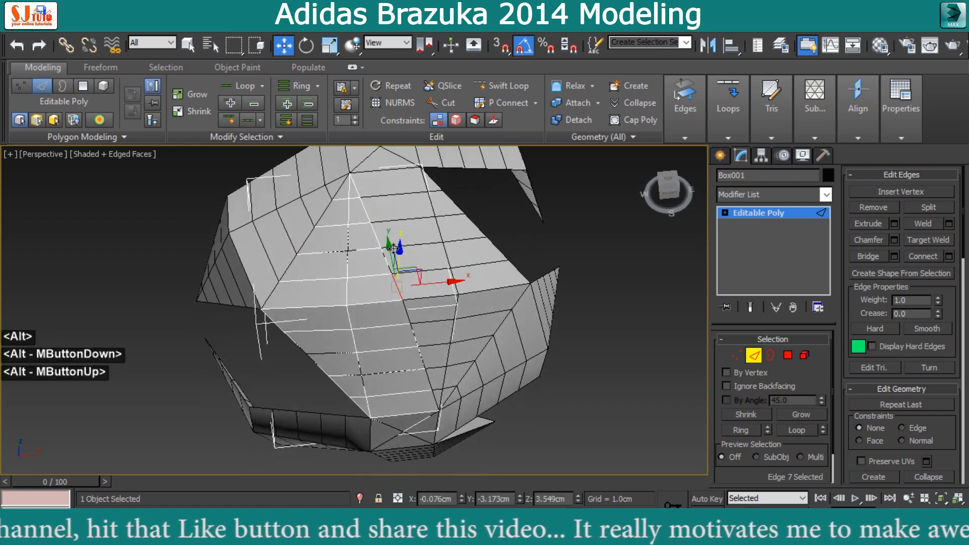
{"action": "left_click", "coordinate": [363, 212], "text": "ctrl"}
{"action": "left_click", "coordinate": [367, 221], "text": "ctrl"}
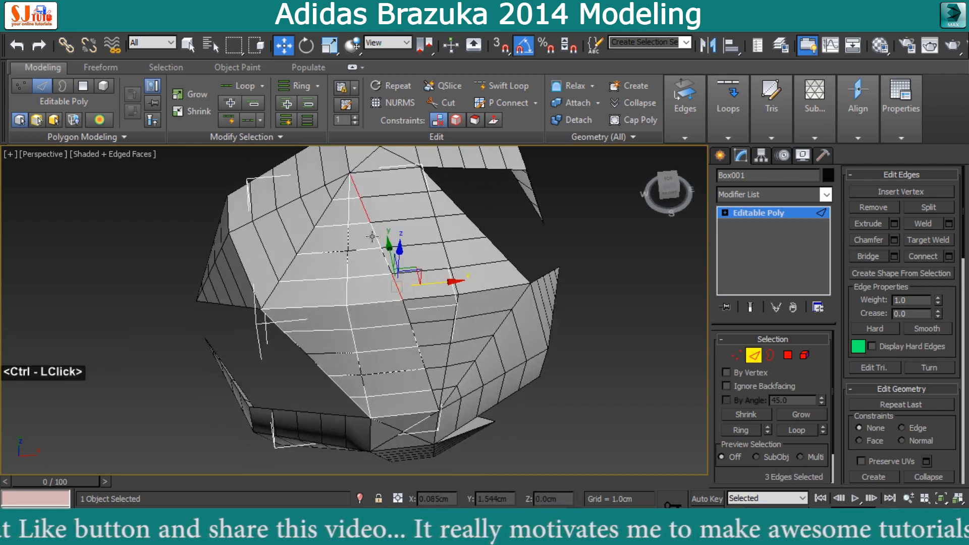
{"action": "left_click", "coordinate": [383, 252], "text": "ctrl"}
{"action": "mouse_move", "coordinate": [427, 234]}
{"action": "left_mouse_down", "text": "shift"}
{"action": "mouse_move", "coordinate": [504, 230]}
{"action": "mouse_move", "coordinate": [471, 328]}
{"action": "left_mouse_up", "text": "shift"}
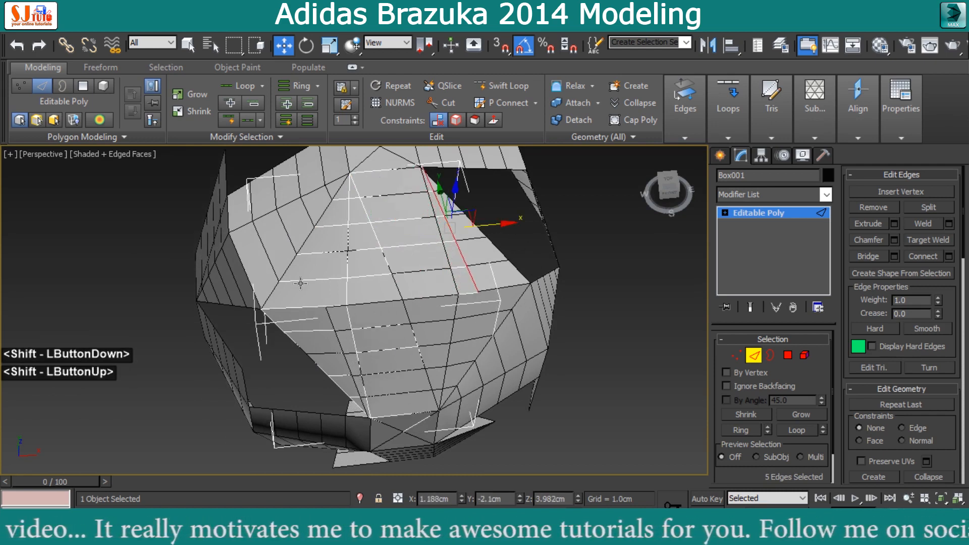
Select the five diagonal edges on the opposite side of the panel's upper triangle and extend them outward into a face strip
{"action": "left_click", "coordinate": [271, 294]}
{"action": "left_click", "coordinate": [289, 267], "text": "ctrl"}
{"action": "left_click", "coordinate": [305, 241], "text": "ctrl"}
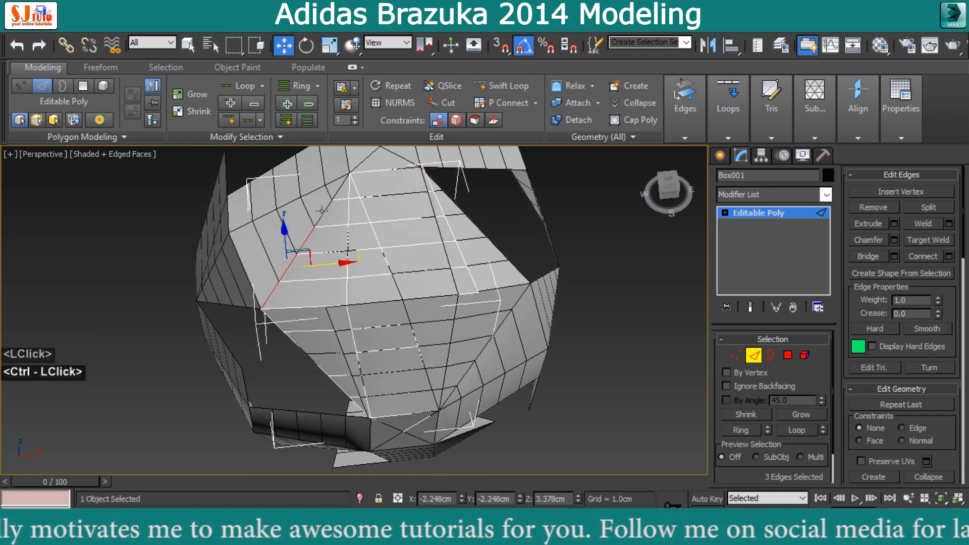
{"action": "left_click", "coordinate": [323, 211], "text": "ctrl"}
{"action": "left_click", "coordinate": [339, 190], "text": "ctrl"}
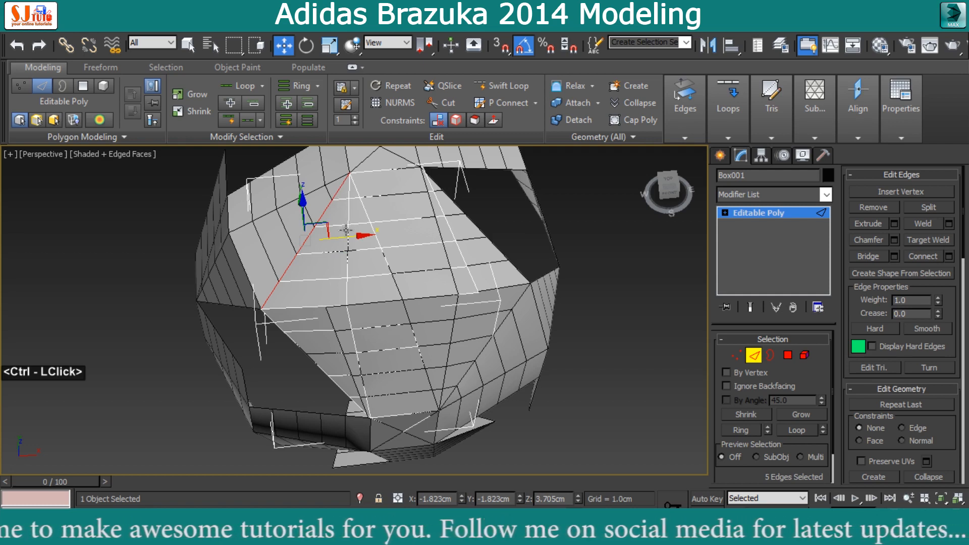
{"action": "key", "text": "w"}
{"action": "left_click_drag", "start_coordinate": [346, 230], "coordinate": [325, 238], "text": "shift"}
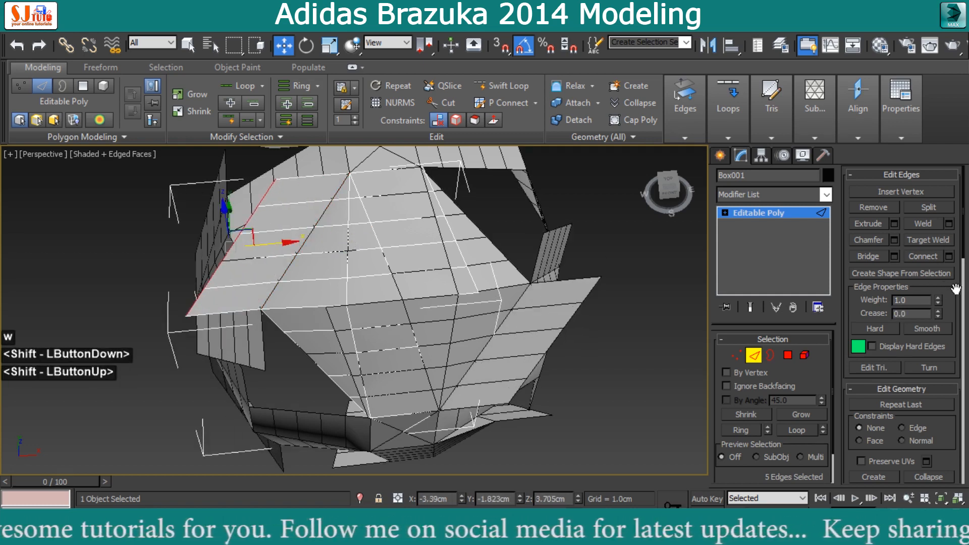
Collapse the new strip's outer edges into one vertex and snap that vertex to the neighbouring panel's corner
{"action": "left_click", "coordinate": [323, 253]}
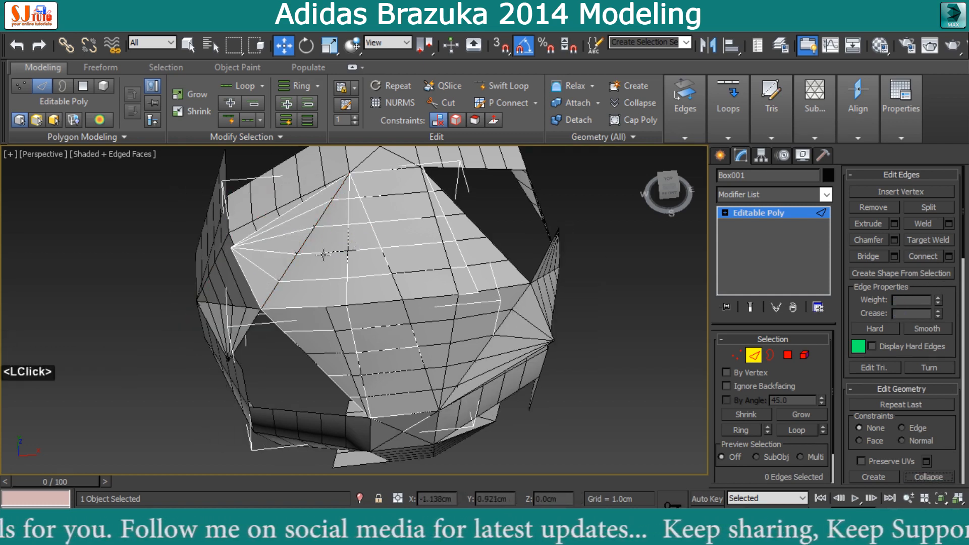
{"action": "left_click", "coordinate": [737, 355]}
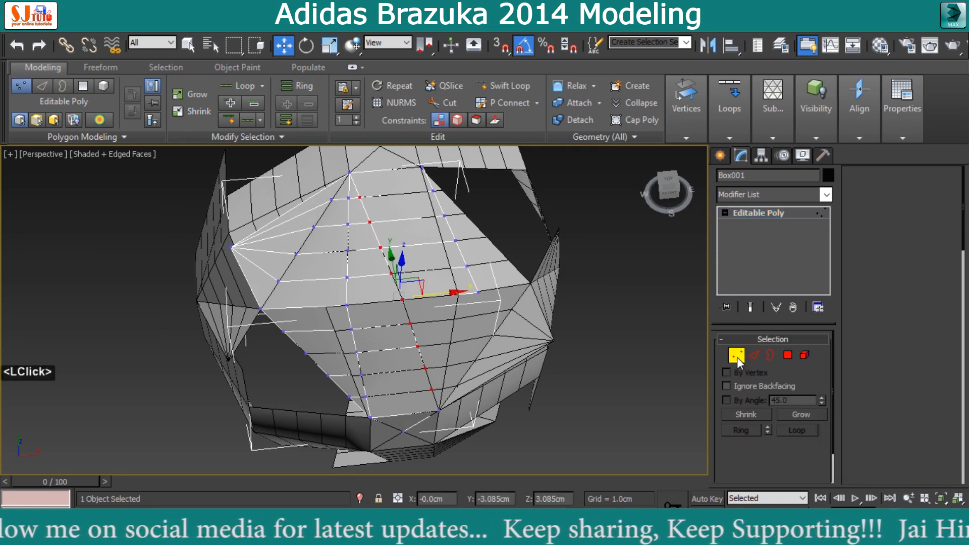
{"action": "left_click", "coordinate": [231, 247]}
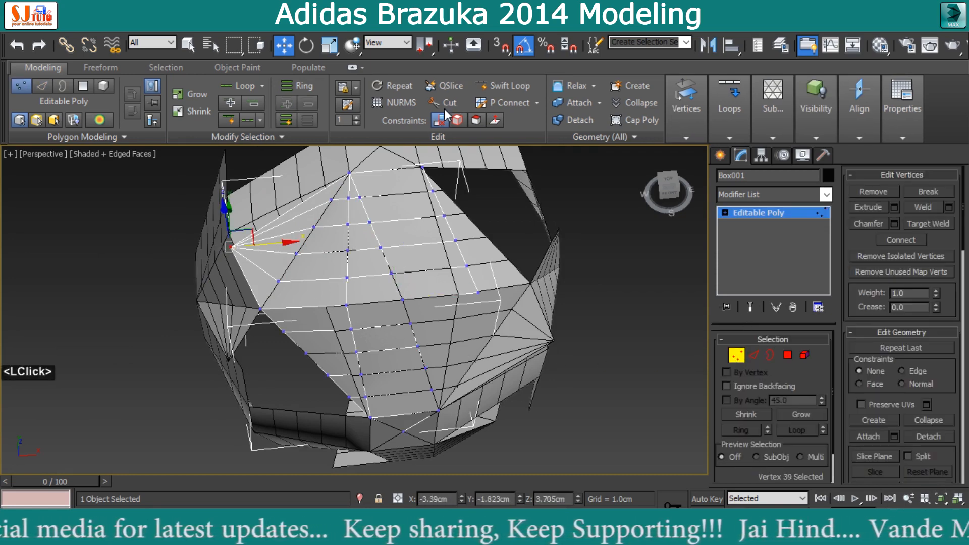
{"action": "left_click", "coordinate": [503, 50]}
{"action": "left_click_drag", "start_coordinate": [230, 249], "coordinate": [235, 231]}
{"action": "middle_click_drag", "start_coordinate": [235, 231], "coordinate": [398, 359], "text": "alt"}
{"action": "scroll", "coordinate": [375, 257], "scroll_direction": "up", "scroll_amount": 4}
Constrain vertex movement to Face, turn snapping off, and shift the four seam vertices beside the rectangular strip upward into a curve
{"action": "left_click", "coordinate": [859, 384]}
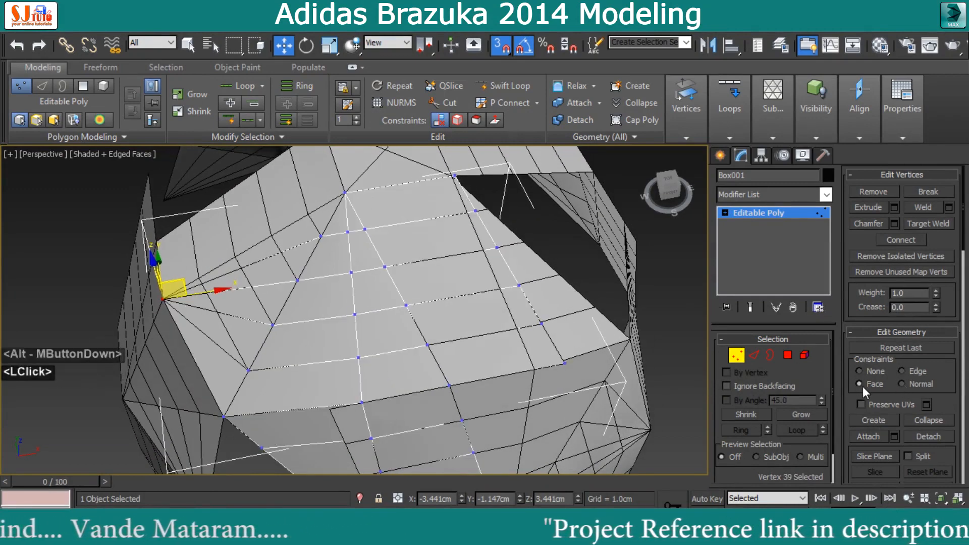
{"action": "middle_click_drag", "start_coordinate": [479, 333], "coordinate": [457, 344], "text": "alt"}
{"action": "middle_click", "coordinate": [438, 333]}
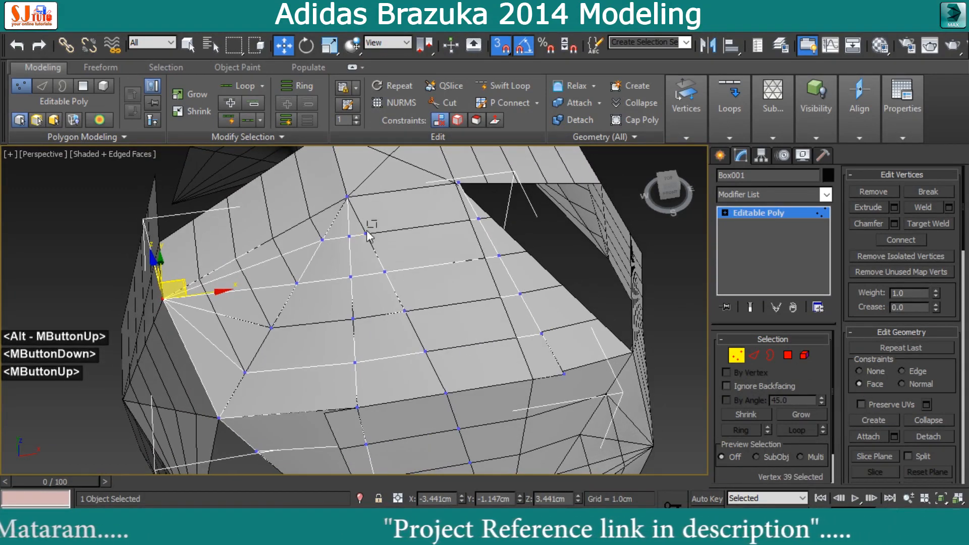
{"action": "left_click", "coordinate": [365, 236]}
{"action": "left_click_drag", "start_coordinate": [366, 235], "coordinate": [375, 217]}
{"action": "key", "text": "s"}
{"action": "left_click", "coordinate": [385, 273]}
{"action": "left_click_drag", "start_coordinate": [387, 272], "coordinate": [395, 249]}
{"action": "left_click", "coordinate": [404, 311]}
{"action": "left_click_drag", "start_coordinate": [410, 302], "coordinate": [415, 287]}
{"action": "left_click", "coordinate": [426, 349]}
{"action": "left_click_drag", "start_coordinate": [427, 349], "coordinate": [418, 295]}
Fine-tune the upper vertices of the curved seam so they flow smoothly from the panel's top vertex
{"action": "left_click_drag", "start_coordinate": [422, 232], "coordinate": [388, 262]}
{"action": "left_click_drag", "start_coordinate": [393, 250], "coordinate": [398, 251]}
{"action": "left_click", "coordinate": [371, 218]}
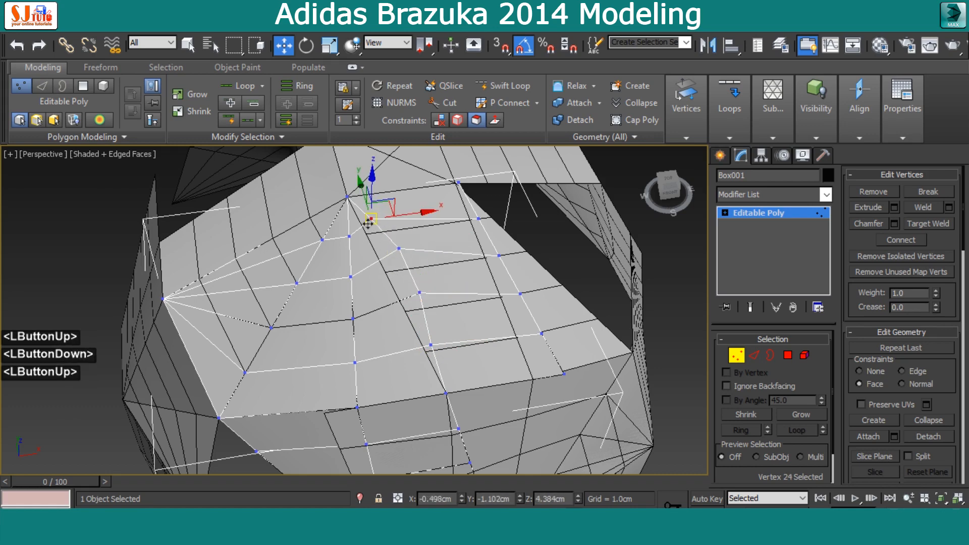
{"action": "left_click_drag", "start_coordinate": [372, 218], "coordinate": [372, 218]}
{"action": "middle_click_drag", "start_coordinate": [372, 217], "coordinate": [347, 242], "text": "alt"}
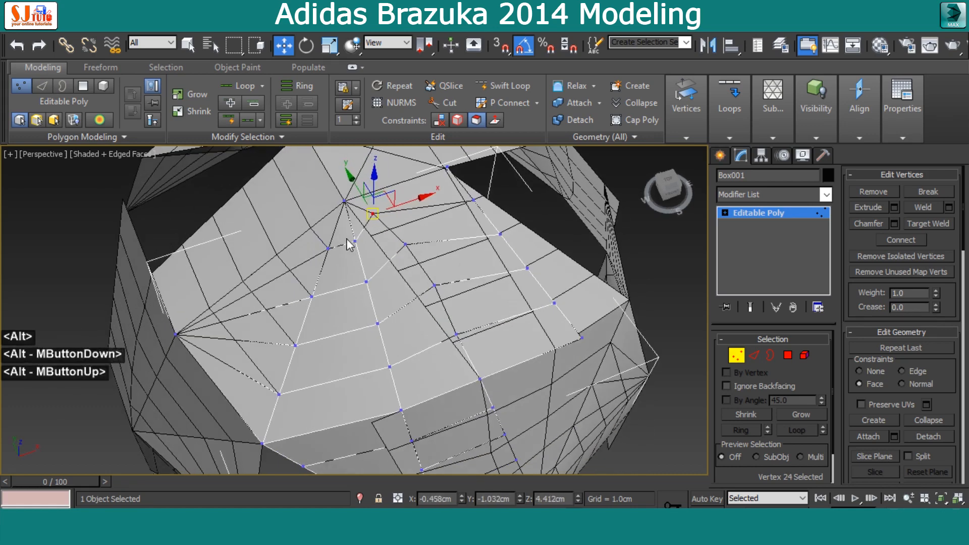
Shift the vertices of the opposite seam beside the triangular fan outward across the faces to bow the seam
{"action": "left_click", "coordinate": [323, 237]}
{"action": "left_click_drag", "start_coordinate": [323, 237], "coordinate": [321, 235]}
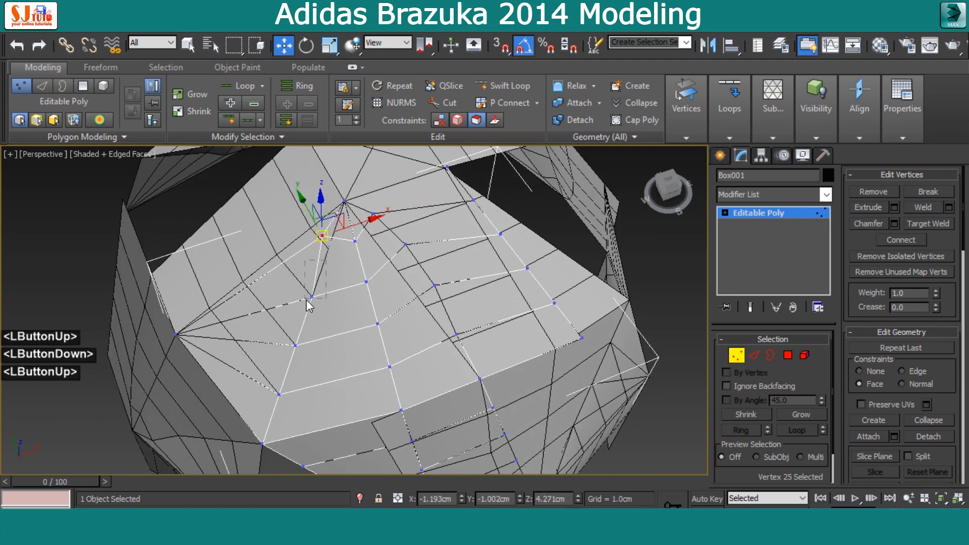
{"action": "left_click", "coordinate": [307, 300]}
{"action": "left_click_drag", "start_coordinate": [307, 299], "coordinate": [298, 280]}
{"action": "left_click_drag", "start_coordinate": [288, 363], "coordinate": [269, 384]}
{"action": "left_click", "coordinate": [276, 395]}
Refine the upper three vertices of the fan-side seam into an even curve toward the panel's top vertex
{"action": "left_click", "coordinate": [285, 330]}
{"action": "left_click_drag", "start_coordinate": [283, 329], "coordinate": [278, 321]}
{"action": "left_click", "coordinate": [303, 279]}
{"action": "left_click_drag", "start_coordinate": [300, 279], "coordinate": [295, 276]}
{"action": "left_click", "coordinate": [321, 236]}
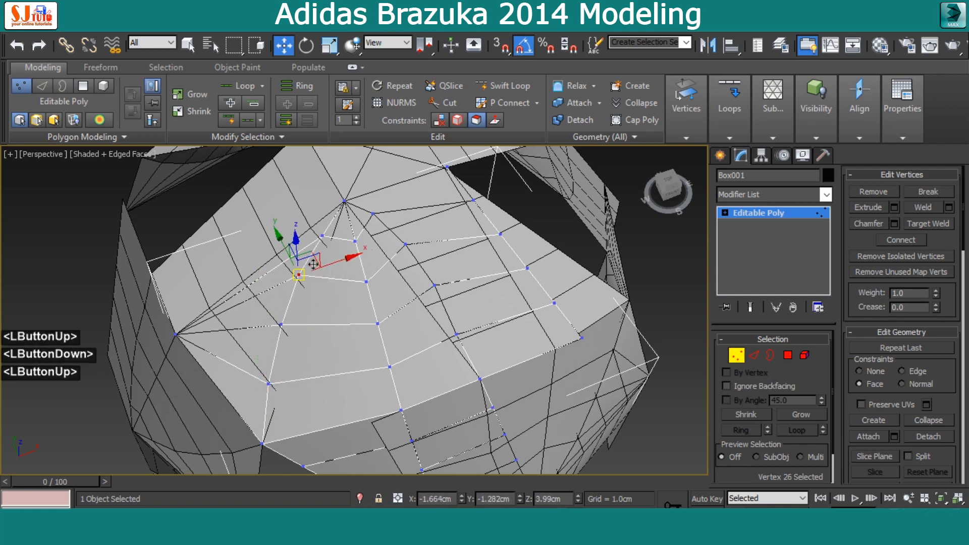
{"action": "left_click_drag", "start_coordinate": [321, 236], "coordinate": [323, 232]}
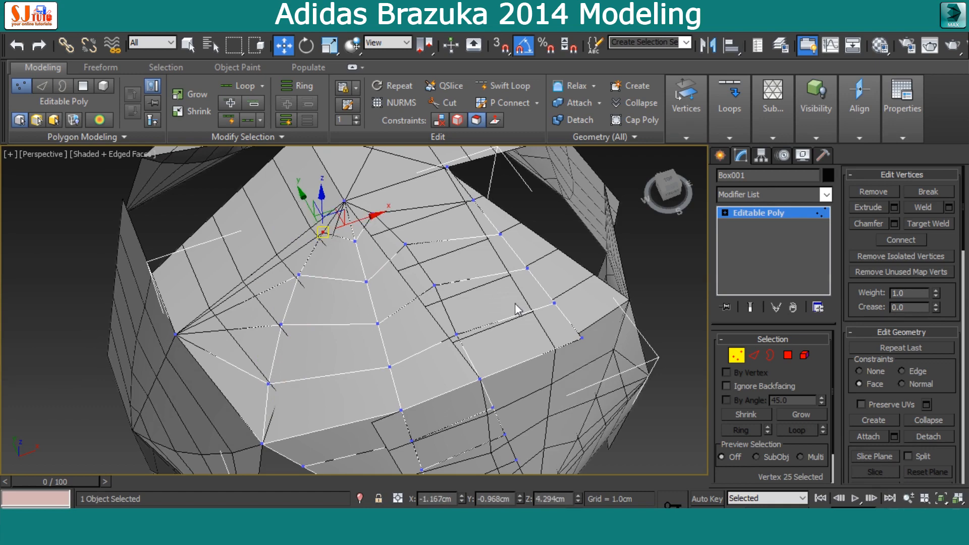
Turn snapping on and snap the lower two seam vertices of the strip-side neighbouring panel onto the curved seam
{"action": "left_click", "coordinate": [736, 355]}
{"action": "middle_click_drag", "start_coordinate": [434, 353], "coordinate": [418, 306], "text": "alt"}
{"action": "left_click", "coordinate": [523, 346]}
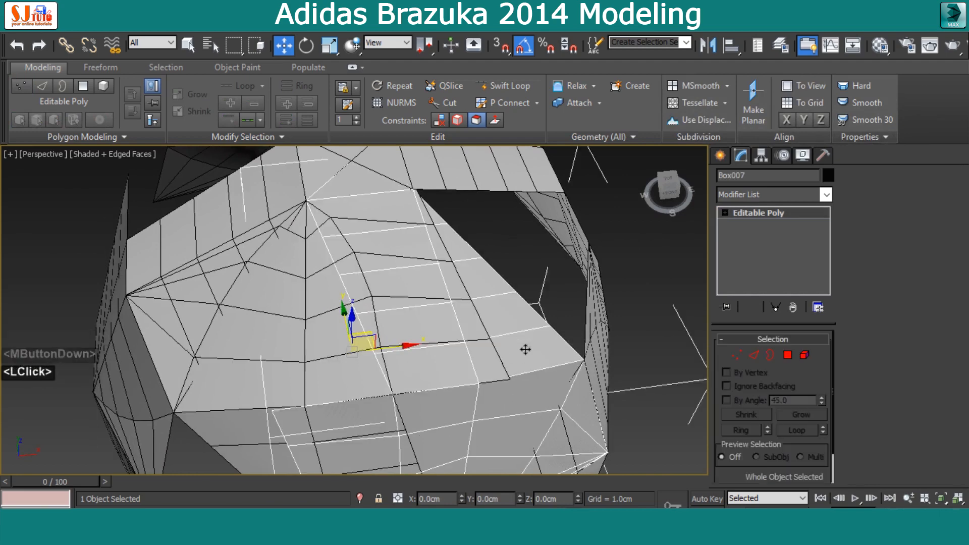
{"action": "middle_click_drag", "start_coordinate": [523, 346], "coordinate": [519, 352], "text": "alt"}
{"action": "left_click", "coordinate": [736, 355]}
{"action": "middle_click_drag", "start_coordinate": [402, 335], "coordinate": [410, 325]}
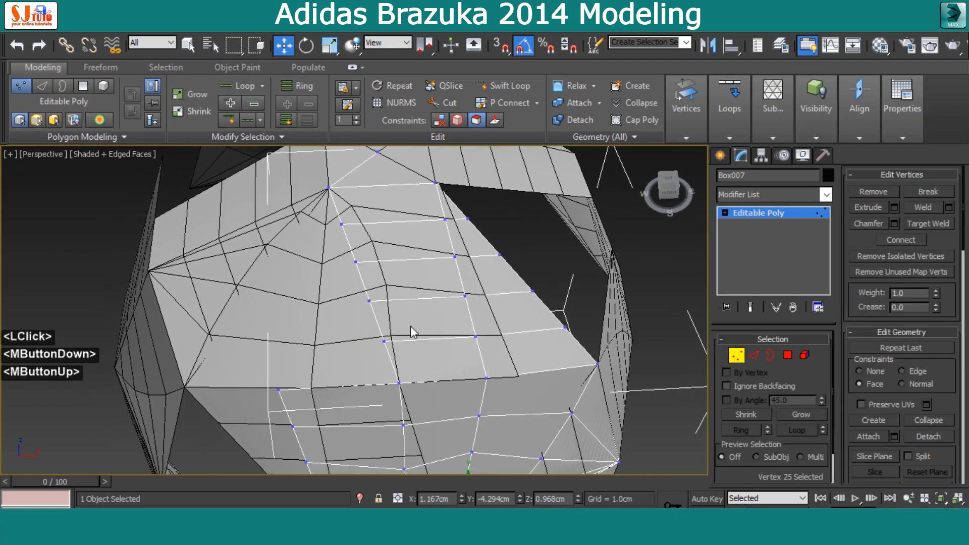
{"action": "left_click", "coordinate": [384, 341]}
{"action": "key", "text": "s"}
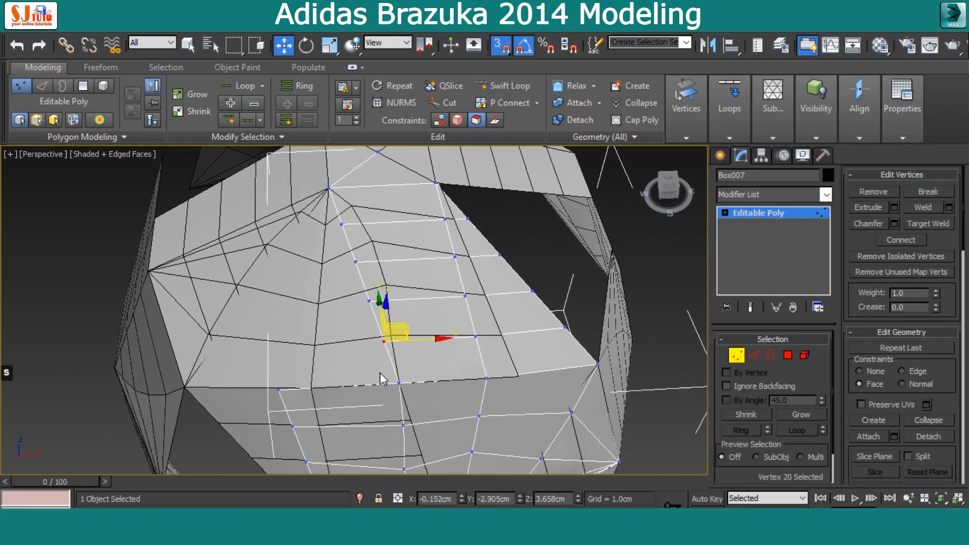
{"action": "left_click_drag", "start_coordinate": [384, 346], "coordinate": [390, 335]}
{"action": "left_click", "coordinate": [369, 300]}
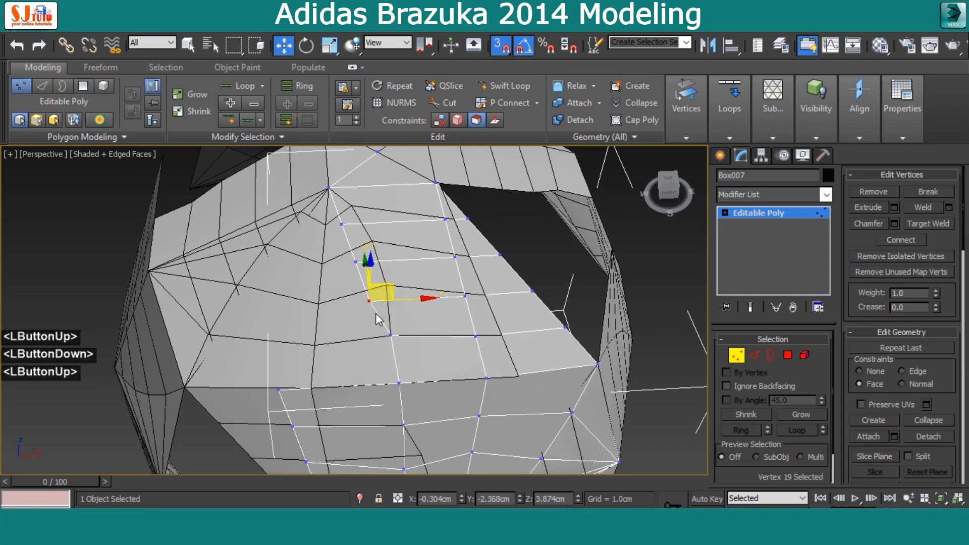
{"action": "left_click_drag", "start_coordinate": [376, 296], "coordinate": [387, 281]}
Snap the neighbouring panel's upper two seam vertices onto the same curve near the panel's top vertex
{"action": "middle_click_drag", "start_coordinate": [368, 278], "coordinate": [379, 352]}
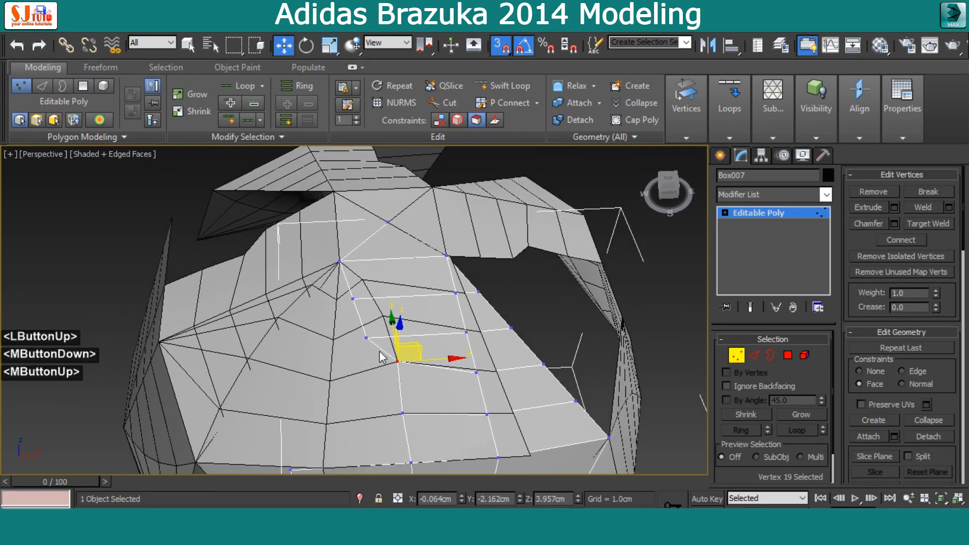
{"action": "left_click", "coordinate": [370, 325]}
{"action": "left_click", "coordinate": [368, 323]}
{"action": "middle_click", "coordinate": [365, 322]}
{"action": "scroll", "coordinate": [363, 322], "scroll_direction": "up", "scroll_amount": 2}
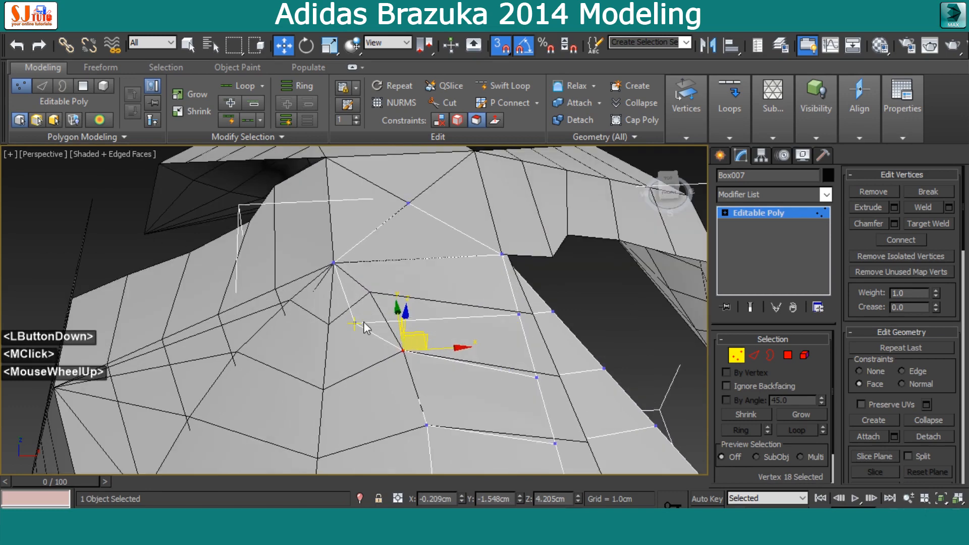
{"action": "left_click", "coordinate": [370, 293]}
{"action": "left_click", "coordinate": [370, 292]}
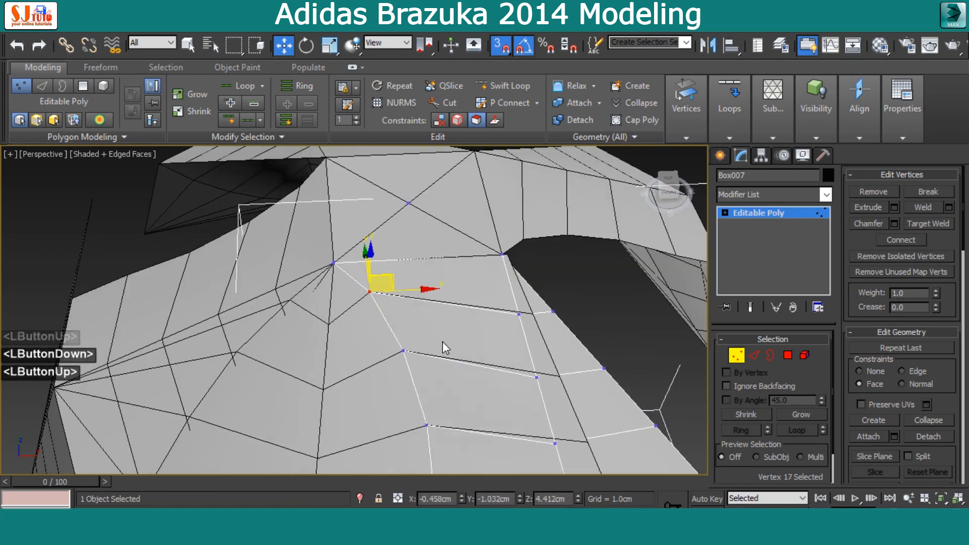
Delete the front panel's overlapping polygons beyond the curved seam on the rectangular strip side
{"action": "left_click", "coordinate": [736, 355]}
{"action": "left_click", "coordinate": [275, 335]}
{"action": "middle_click_drag", "start_coordinate": [311, 326], "coordinate": [319, 234]}
{"action": "left_click", "coordinate": [570, 271]}
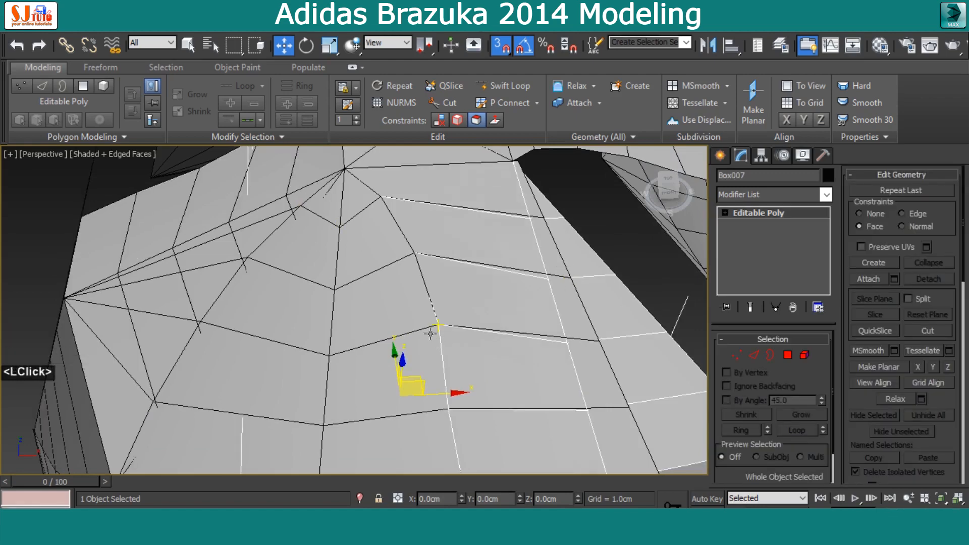
{"action": "middle_click_drag", "start_coordinate": [510, 346], "coordinate": [439, 321]}
{"action": "scroll", "coordinate": [439, 322], "scroll_direction": "down", "scroll_amount": 2}
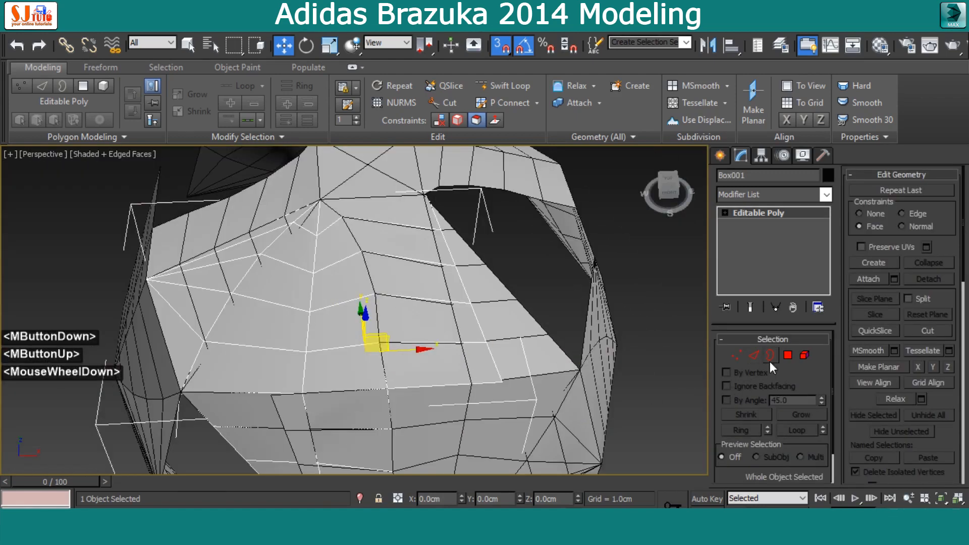
{"action": "left_click", "coordinate": [787, 356]}
{"action": "middle_click_drag", "start_coordinate": [597, 378], "coordinate": [534, 412], "text": "alt"}
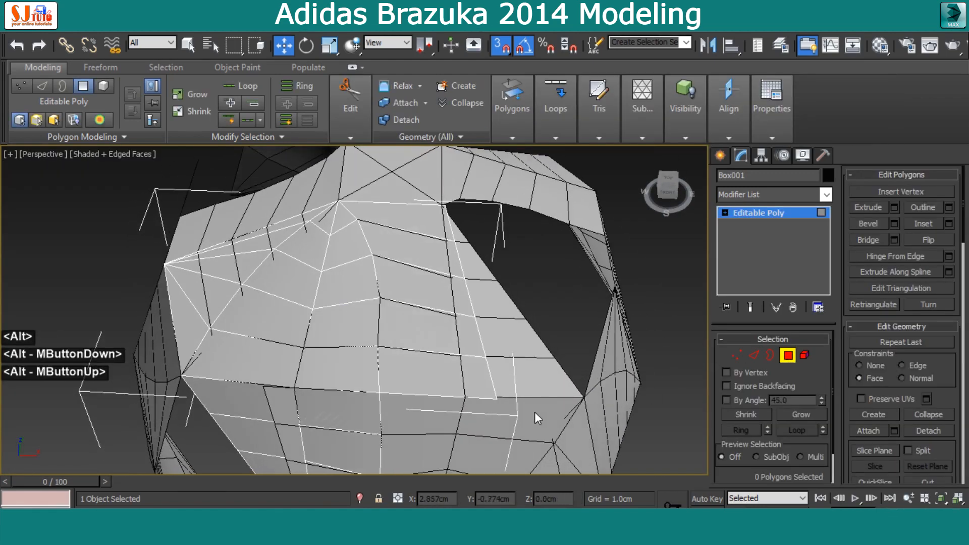
{"action": "left_click", "coordinate": [430, 174]}
{"action": "key", "text": "Delete"}
Delete the front panel's five triangular fan polygons outside the opposite curved seam
{"action": "middle_click_drag", "start_coordinate": [449, 237], "coordinate": [152, 251]}
{"action": "left_click", "coordinate": [211, 316]}
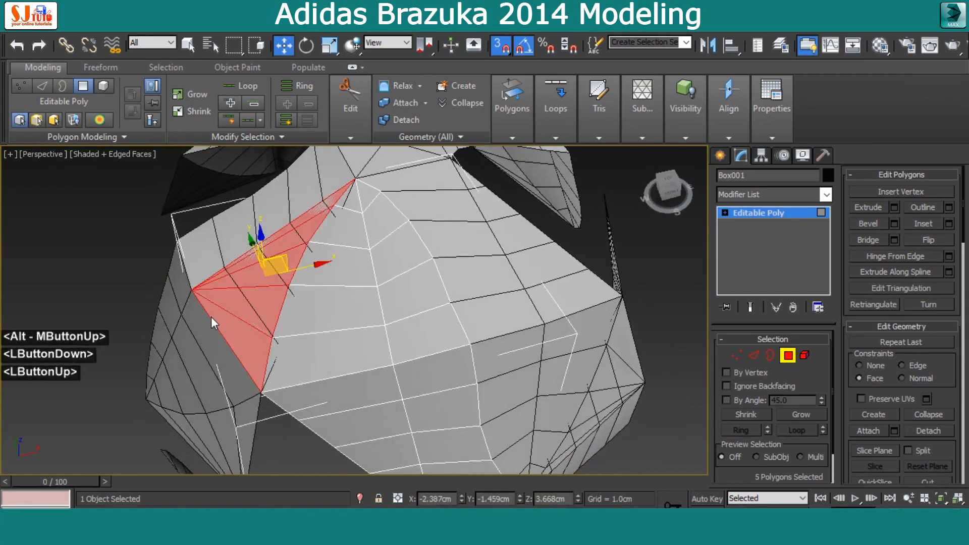
{"action": "key", "text": "Delete"}
{"action": "left_click", "coordinate": [788, 355]}
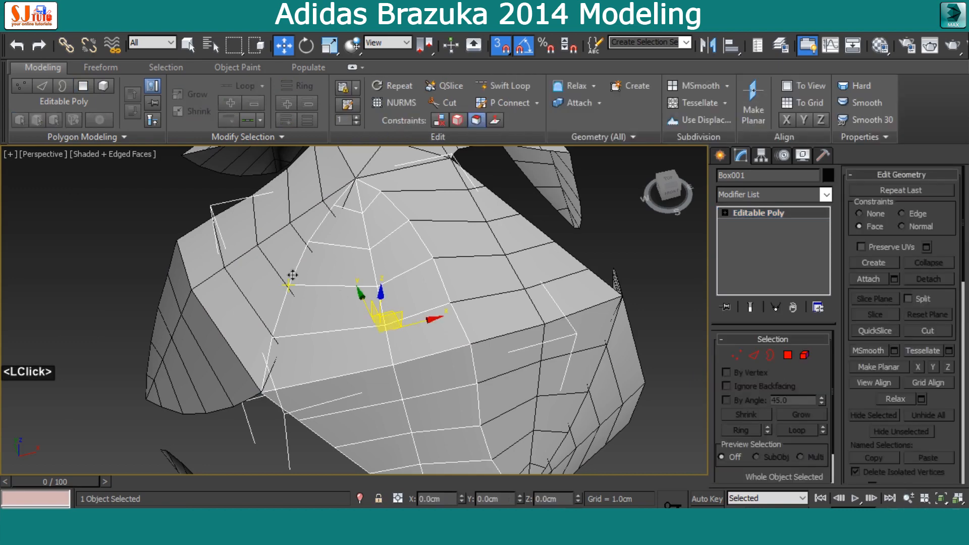
Snap the lower three seam vertices of the fan-side neighbouring panel onto the front panel's curved edge
{"action": "left_click", "coordinate": [293, 275]}
{"action": "left_click", "coordinate": [736, 356]}
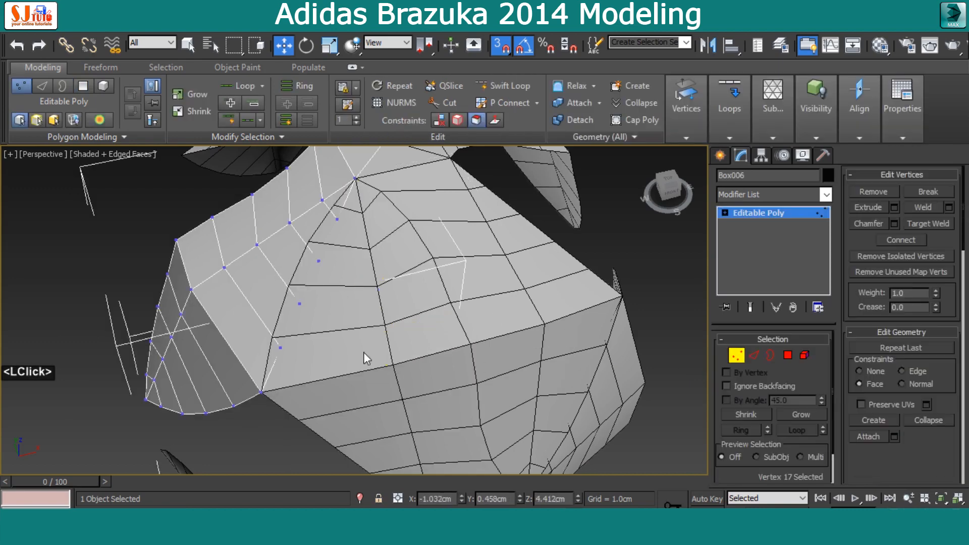
{"action": "scroll", "coordinate": [353, 350], "scroll_direction": "up", "scroll_amount": 3}
{"action": "middle_click_drag", "start_coordinate": [345, 349], "coordinate": [310, 352]}
{"action": "left_click", "coordinate": [280, 356]}
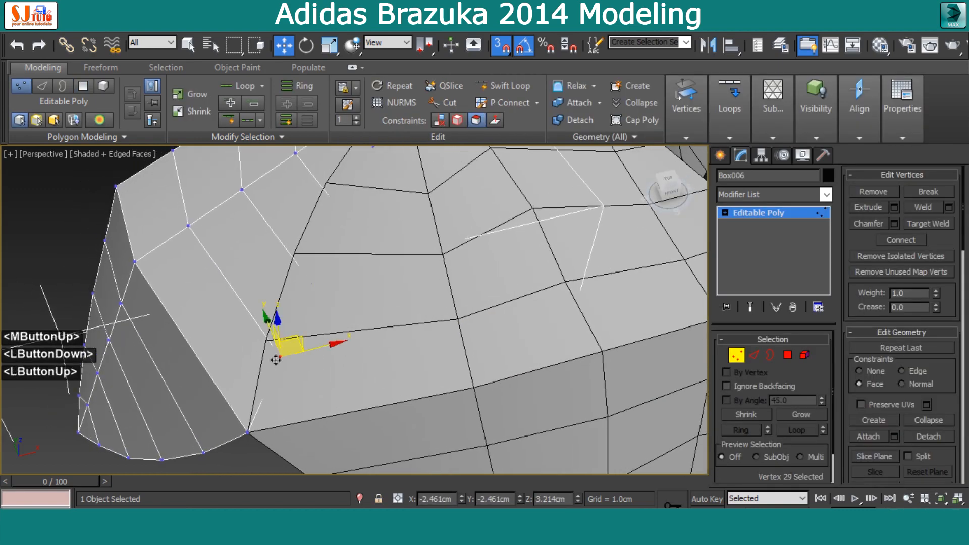
{"action": "left_click_drag", "start_coordinate": [281, 353], "coordinate": [266, 339]}
{"action": "left_click", "coordinate": [295, 281]}
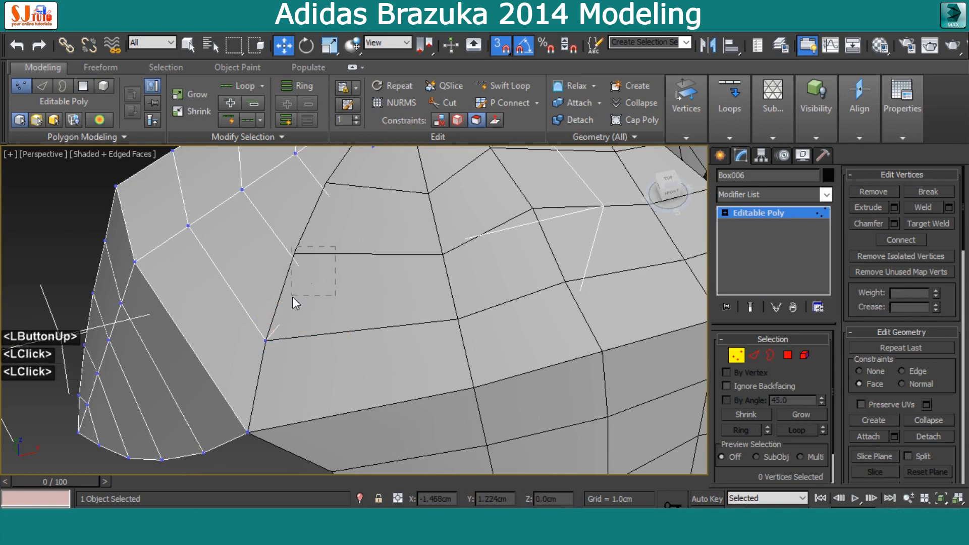
{"action": "left_click_drag", "start_coordinate": [293, 297], "coordinate": [341, 206]}
Snap the fan-side panel's uppermost seam vertex onto the curve and finish vertex editing
{"action": "middle_click_drag", "start_coordinate": [341, 206], "coordinate": [384, 274], "text": "alt"}
{"action": "left_click", "coordinate": [377, 294]}
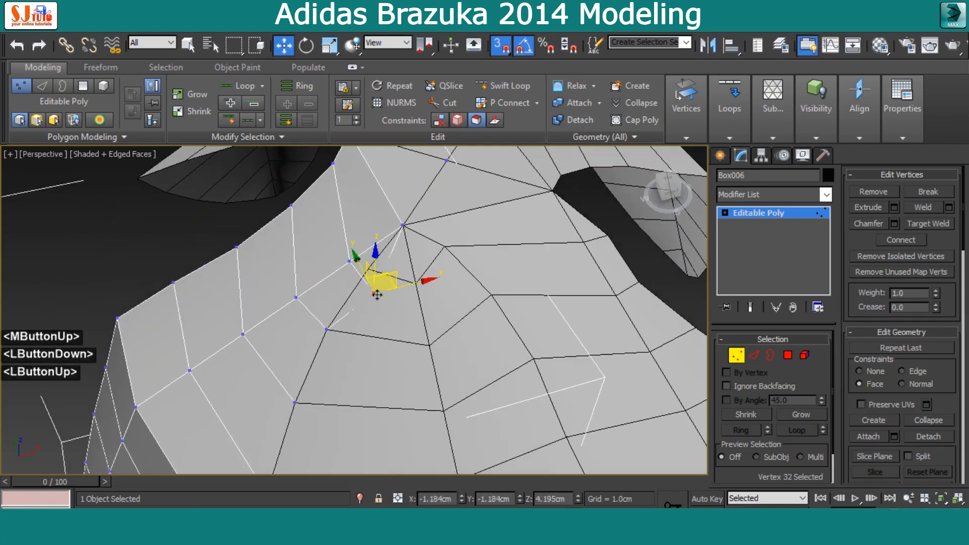
{"action": "left_click_drag", "start_coordinate": [377, 294], "coordinate": [374, 275]}
{"action": "scroll", "coordinate": [446, 329], "scroll_direction": "down", "scroll_amount": 2}
{"action": "scroll", "coordinate": [467, 297], "scroll_direction": "down", "scroll_amount": 1, "text": "alt"}
{"action": "middle_click_drag", "start_coordinate": [492, 381], "coordinate": [464, 286], "text": "alt"}
{"action": "left_click", "coordinate": [738, 358]}
Delete the front panel pieces between the two neighbouring arms
{"action": "middle_click_drag", "start_coordinate": [505, 313], "coordinate": [459, 343]}
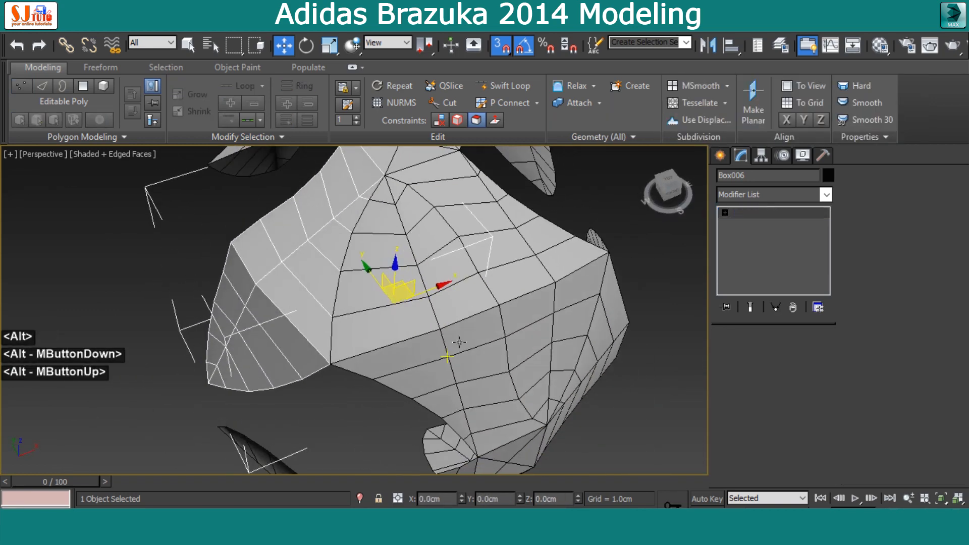
{"action": "left_click", "coordinate": [458, 342]}
{"action": "key", "text": "Delete"}
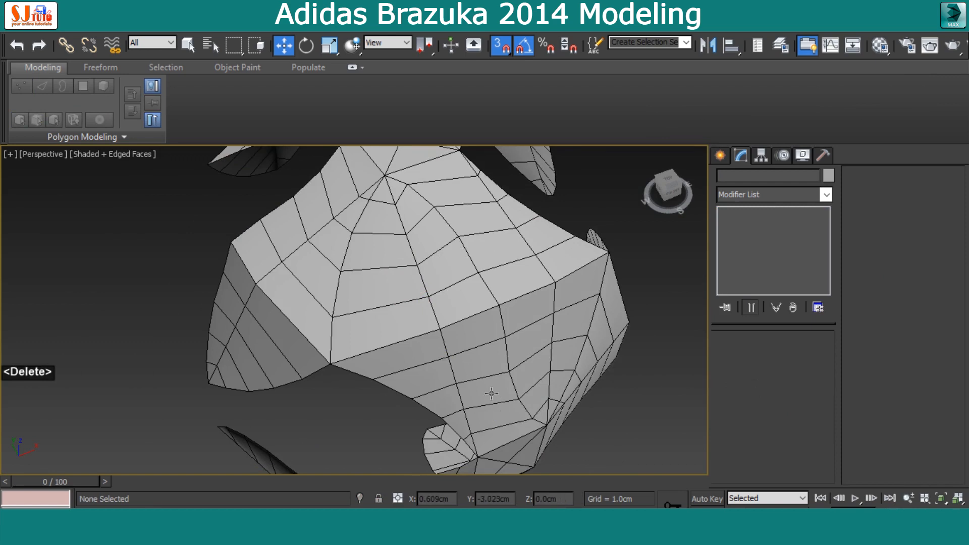
{"action": "left_click", "coordinate": [491, 393]}
{"action": "key", "text": "Delete"}
Delete the remaining side and lower pieces, keeping only the four arms that meet at the top
{"action": "left_click", "coordinate": [551, 413]}
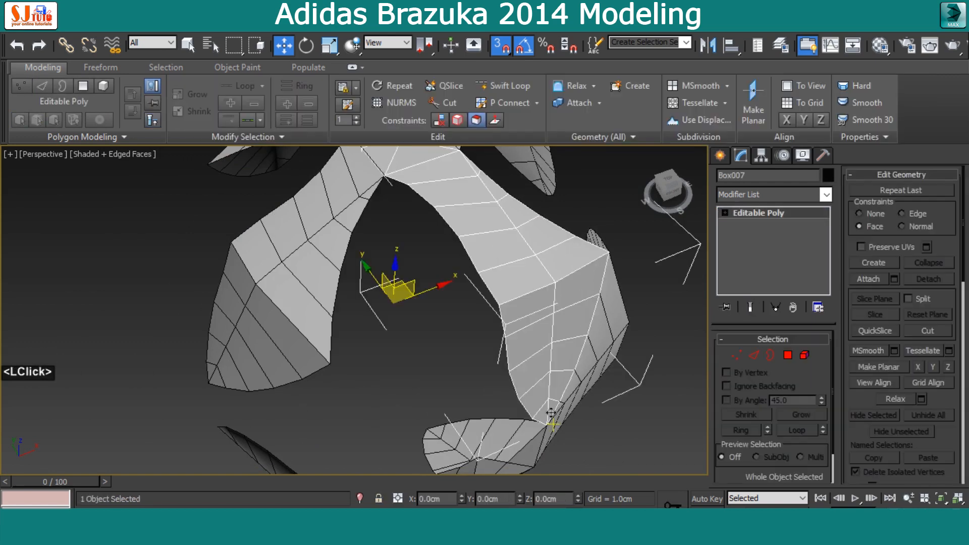
{"action": "scroll", "coordinate": [551, 413], "scroll_direction": "down", "scroll_amount": 3}
{"action": "left_click", "coordinate": [555, 383]}
{"action": "key", "text": "Delete"}
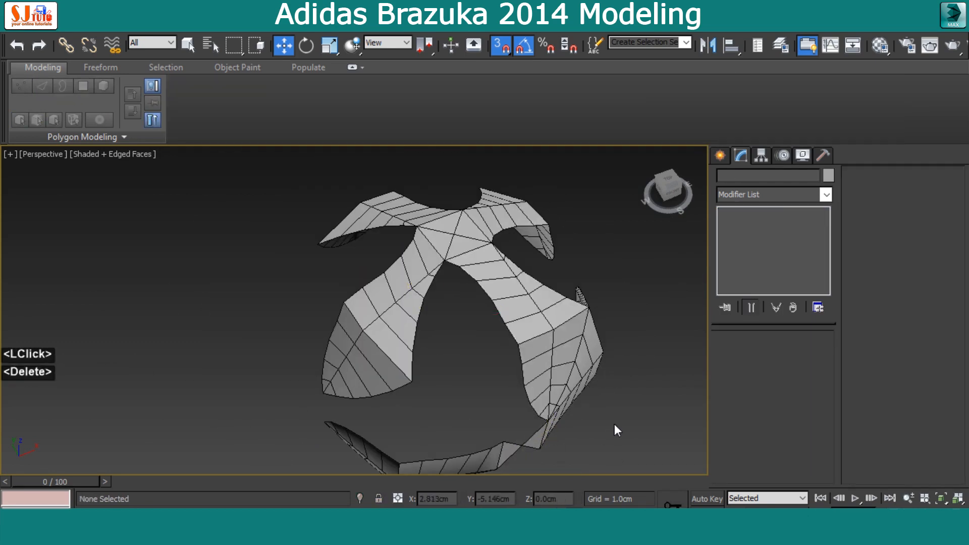
{"action": "middle_click_drag", "start_coordinate": [614, 424], "coordinate": [495, 364]}
{"action": "left_click", "coordinate": [478, 339]}
{"action": "key", "text": "Delete"}
{"action": "left_click", "coordinate": [412, 404]}
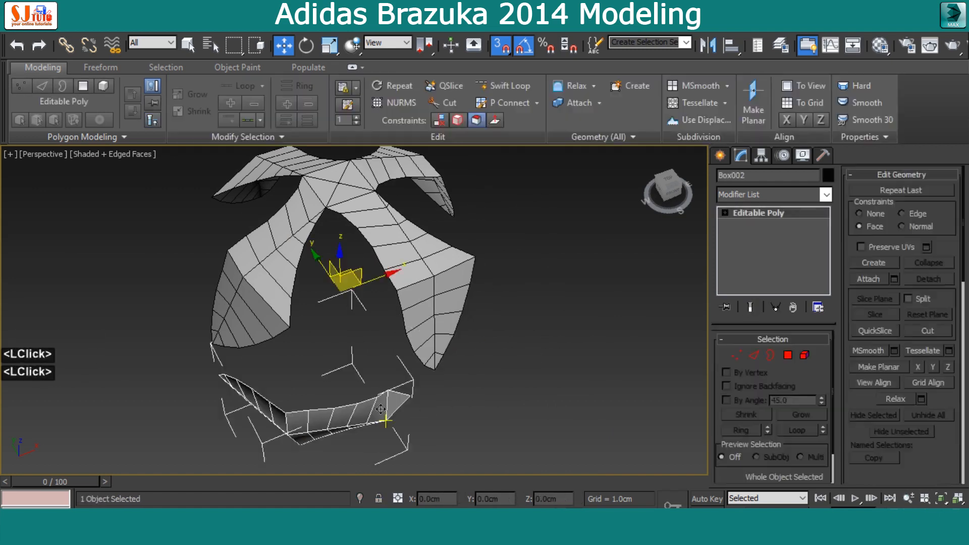
{"action": "key", "text": "Delete"}
Convert the front-right arm to an Editable Poly to break its instance link
{"action": "double_click", "coordinate": [428, 302]}
{"action": "middle_click_drag", "start_coordinate": [621, 353], "coordinate": [673, 376], "text": "alt"}
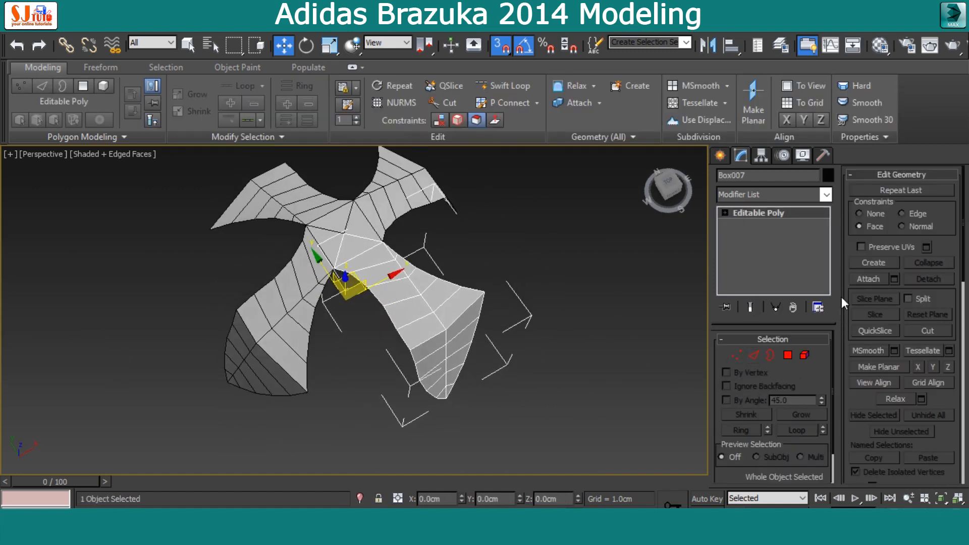
{"action": "left_click", "coordinate": [868, 279]}
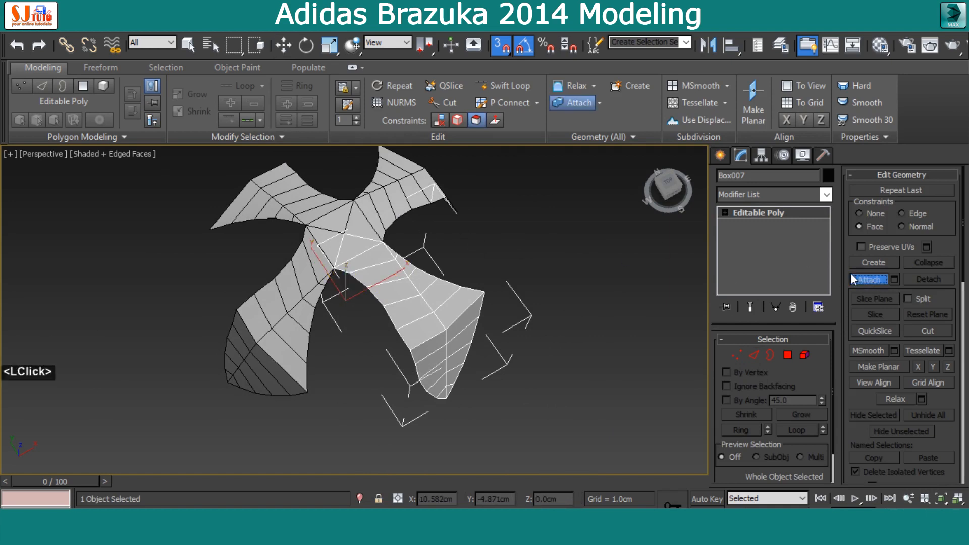
{"action": "right_click", "coordinate": [387, 333]}
{"action": "mouse_move", "coordinate": [474, 460]}
{"action": "left_click", "coordinate": [553, 482]}
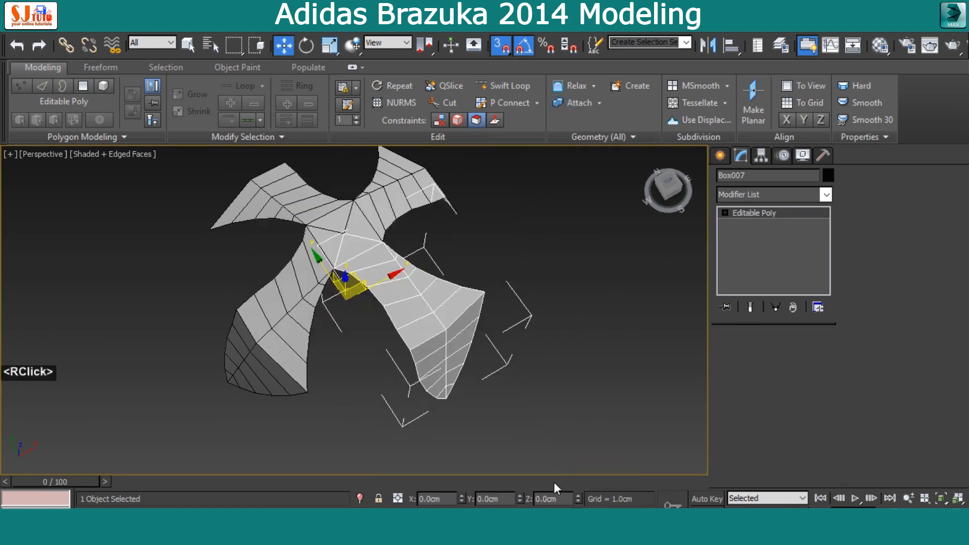
Attach the other three arms to the converted arm to form a single four-armed panel
{"action": "left_click", "coordinate": [868, 279]}
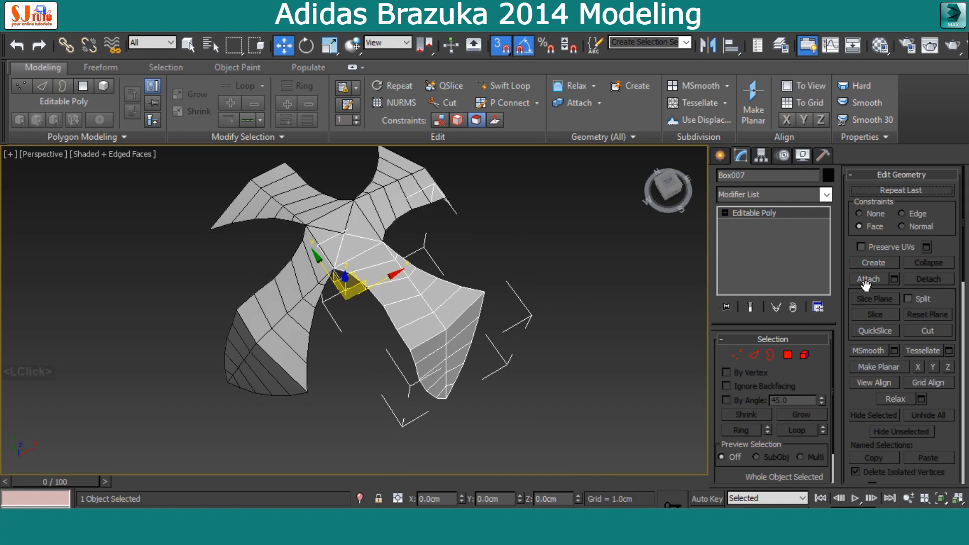
{"action": "left_click", "coordinate": [421, 210]}
{"action": "left_click", "coordinate": [262, 202]}
{"action": "left_click", "coordinate": [272, 343]}
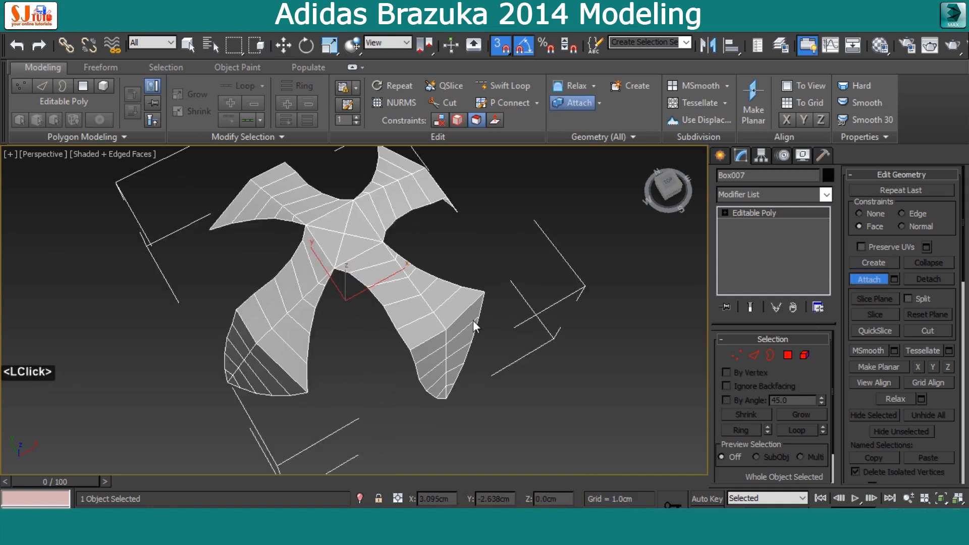
{"action": "key", "text": "w"}
Weld all vertices of the attached panel with a 0.01 cm threshold
{"action": "left_click", "coordinate": [736, 354]}
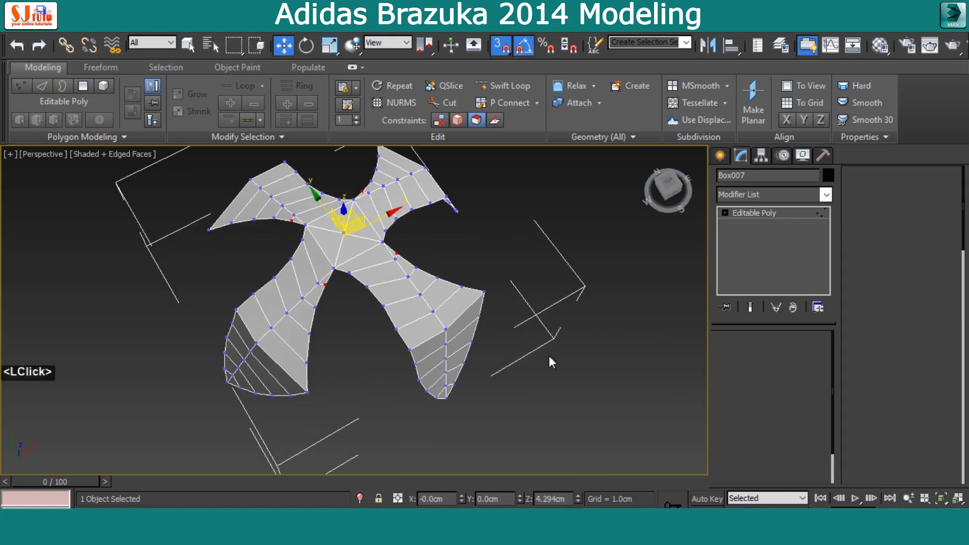
{"action": "key", "text": "ctrl+a"}
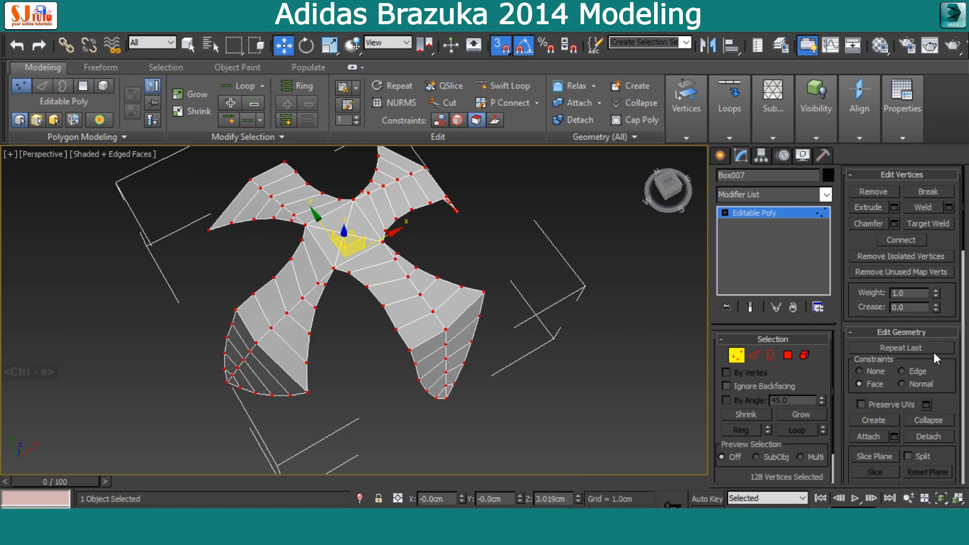
{"action": "left_click", "coordinate": [948, 207]}
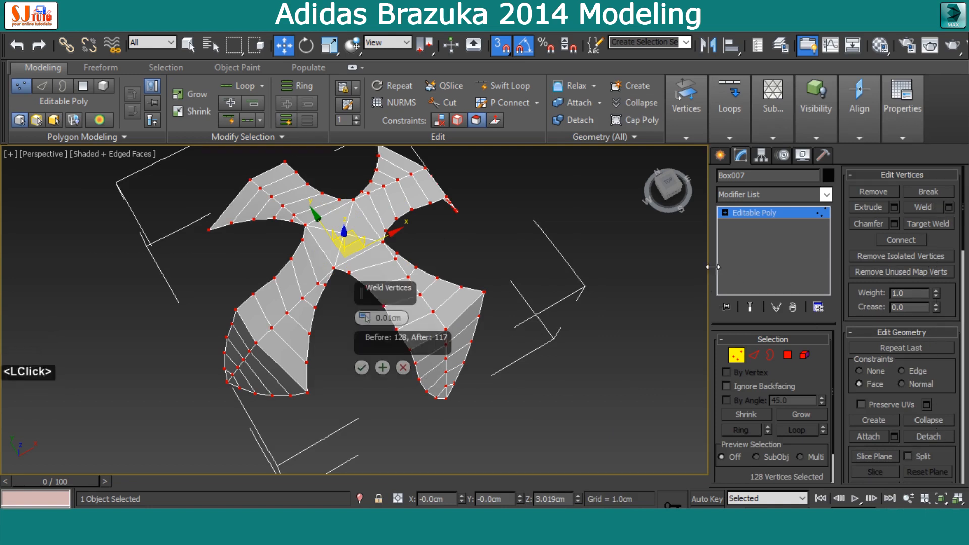
{"action": "left_click", "coordinate": [361, 367]}
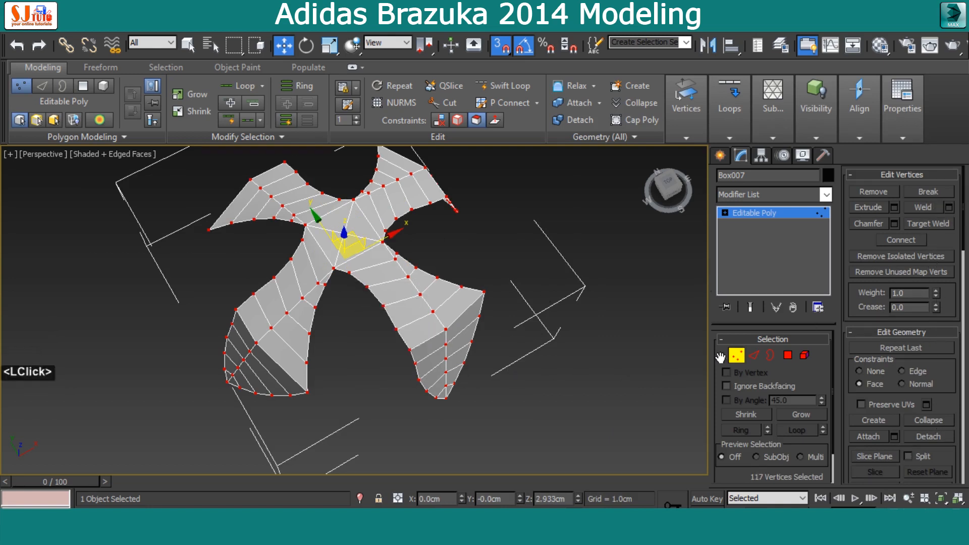
Inset all polygons of the four-armed panel as a group by 0.144 cm
{"action": "left_click", "coordinate": [789, 356]}
{"action": "key", "text": "ctrl+a"}
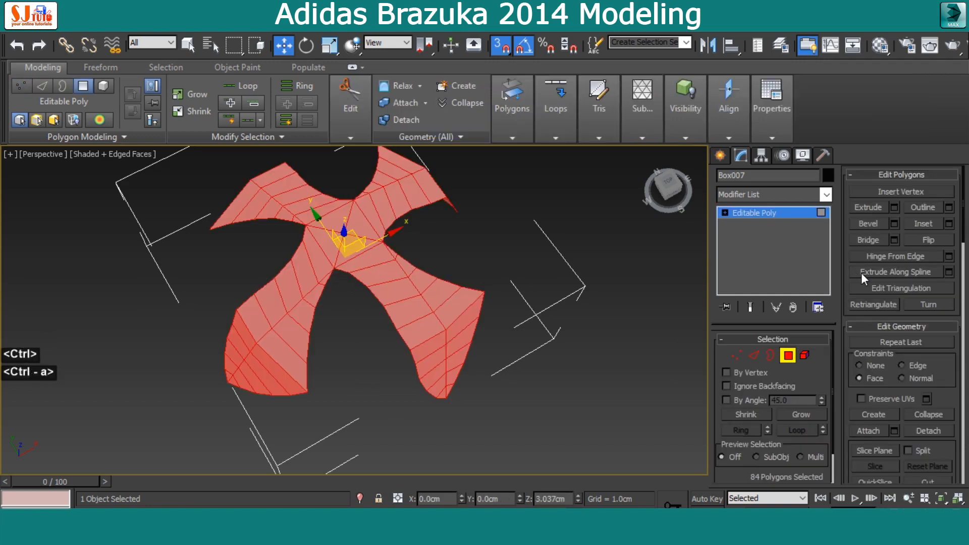
{"action": "left_click", "coordinate": [950, 224]}
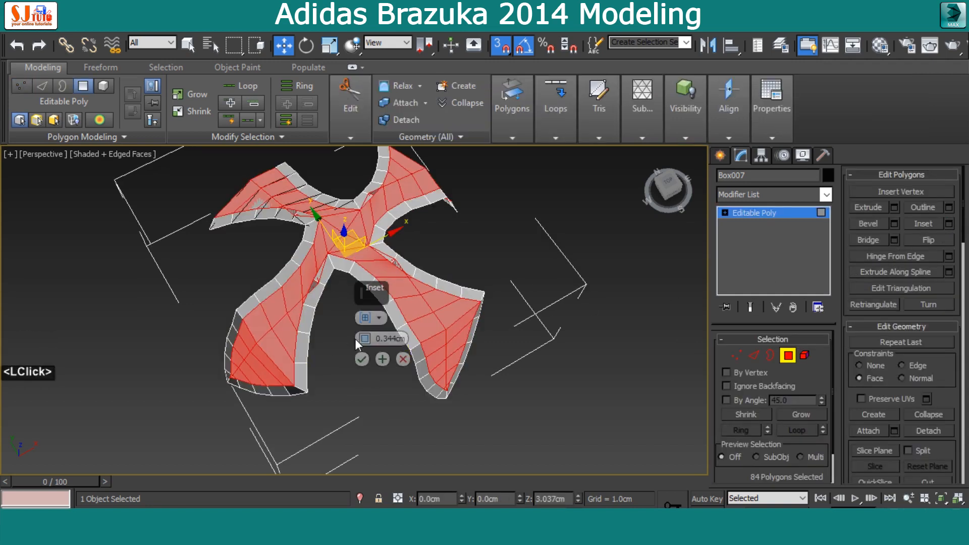
{"action": "left_click_drag", "start_coordinate": [365, 333], "coordinate": [379, 341]}
{"action": "left_click", "coordinate": [360, 358]}
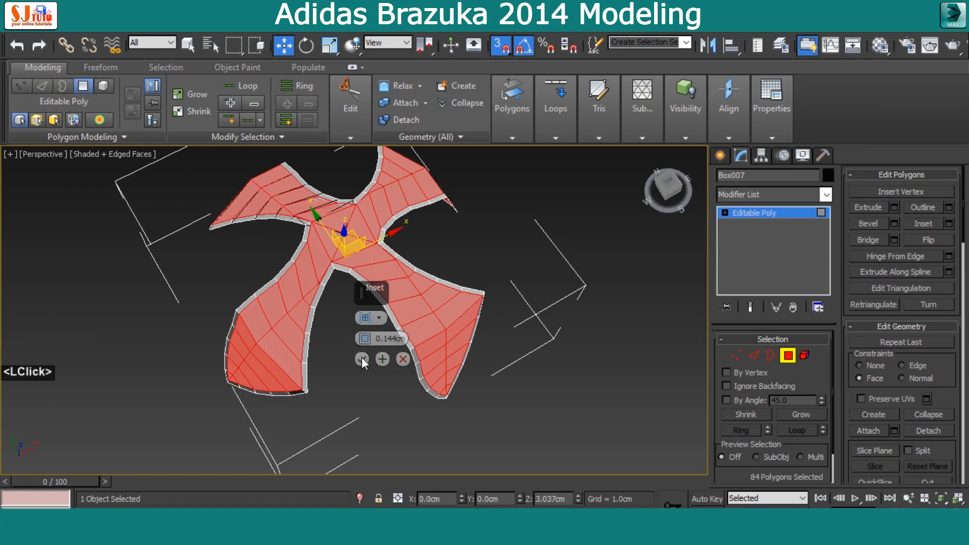
Remove the lengthwise middle edge loop from all four arms of the panel, using Similar to extend the selection
{"action": "middle_click_drag", "start_coordinate": [338, 360], "coordinate": [314, 322], "text": "alt"}
{"action": "scroll", "coordinate": [353, 364], "scroll_direction": "up", "scroll_amount": 3}
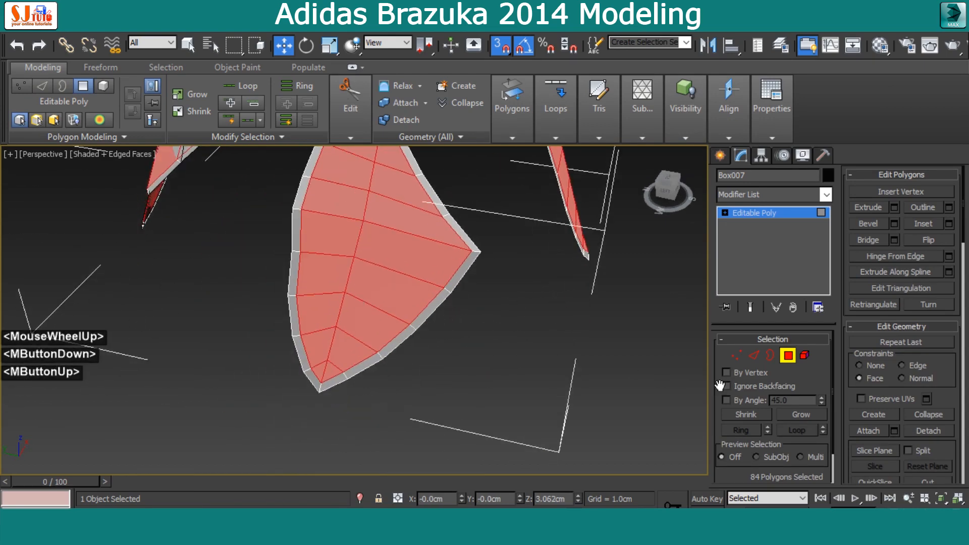
{"action": "left_click", "coordinate": [752, 358]}
{"action": "double_click", "coordinate": [331, 346]}
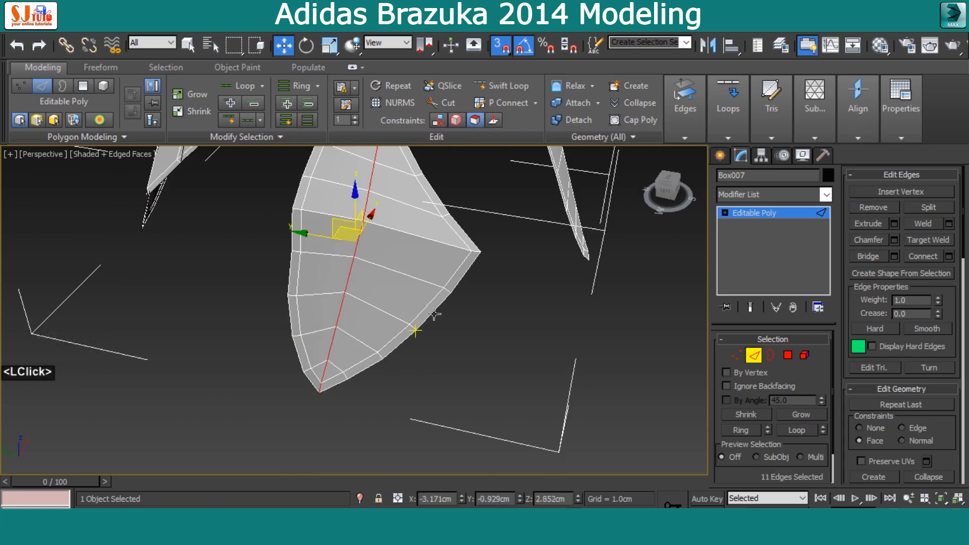
{"action": "scroll", "coordinate": [454, 300], "scroll_direction": "down", "scroll_amount": 2}
{"action": "middle_click_drag", "start_coordinate": [504, 258], "coordinate": [445, 348], "text": "alt"}
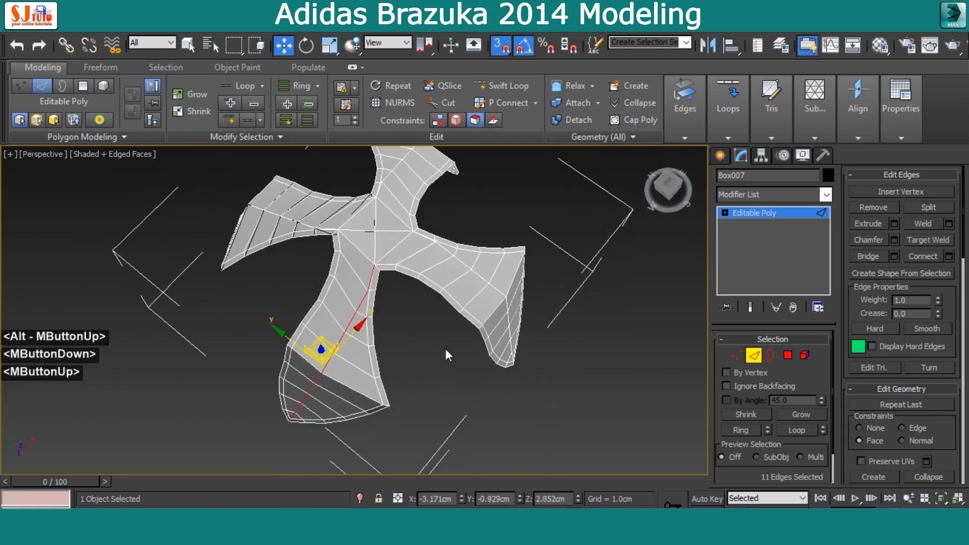
{"action": "left_click", "coordinate": [248, 135]}
{"action": "left_click", "coordinate": [223, 165]}
{"action": "middle_click_drag", "start_coordinate": [505, 273], "coordinate": [489, 317]}
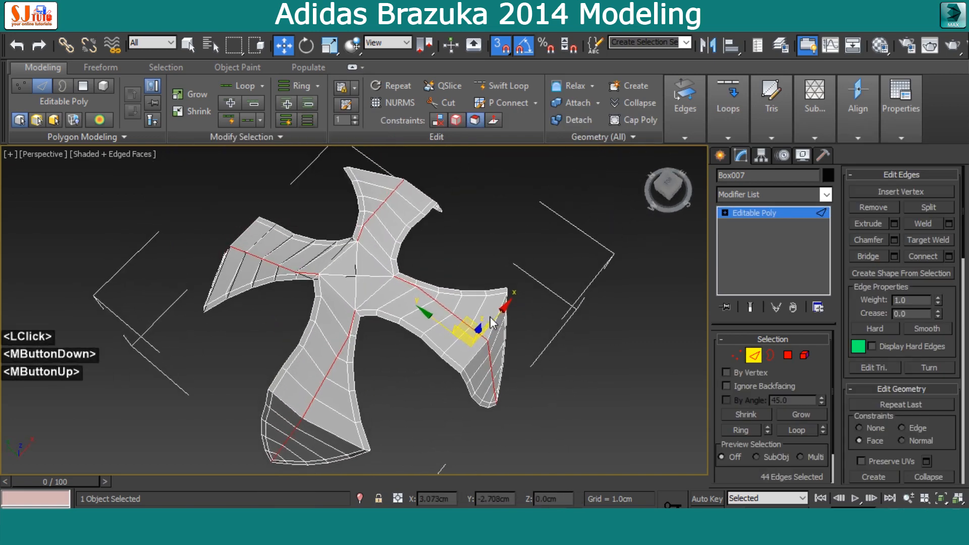
{"action": "key", "text": "ctrl+BackSpace"}
Rotate a copy of the whole four-armed panel to a neighbouring side of the ball and inspect where the two meet
{"action": "middle_click_drag", "start_coordinate": [497, 356], "coordinate": [403, 257], "text": "alt"}
{"action": "mouse_move", "coordinate": [404, 257]}
{"action": "middle_mouse_down"}
{"action": "mouse_move", "coordinate": [412, 219]}
{"action": "mouse_move", "coordinate": [400, 223]}
{"action": "mouse_move", "coordinate": [410, 269]}
{"action": "mouse_move", "coordinate": [404, 229]}
{"action": "mouse_move", "coordinate": [391, 252]}
{"action": "middle_mouse_up"}
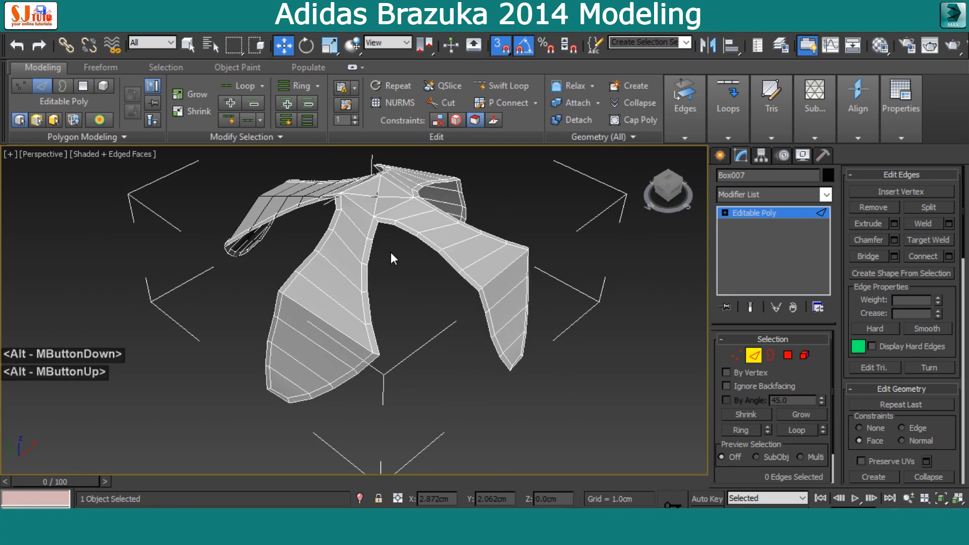
{"action": "left_click", "coordinate": [759, 353]}
{"action": "key", "text": "e"}
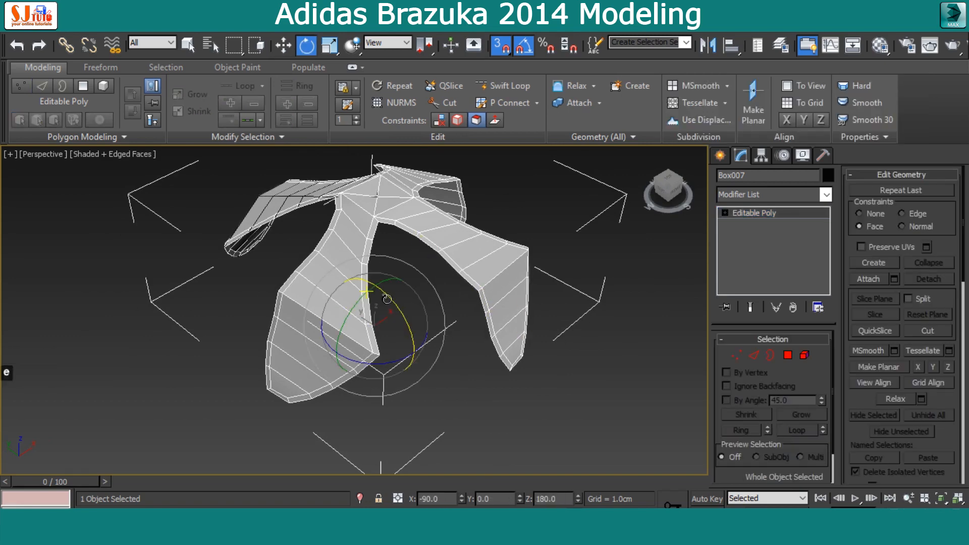
{"action": "left_click_drag", "start_coordinate": [386, 298], "coordinate": [421, 354], "text": "shift"}
{"action": "left_click", "coordinate": [490, 330]}
{"action": "middle_click", "coordinate": [424, 293]}
{"action": "scroll", "coordinate": [441, 324], "scroll_direction": "up", "scroll_amount": 2}
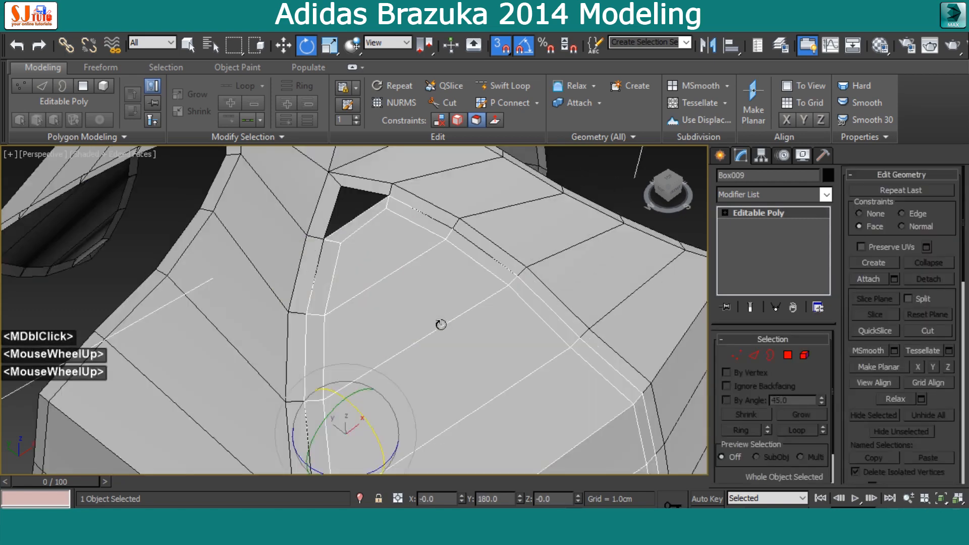
Remove the short border corner edges at all four inner corners between the arms, extending the selection with Similar
{"action": "left_click", "coordinate": [753, 355]}
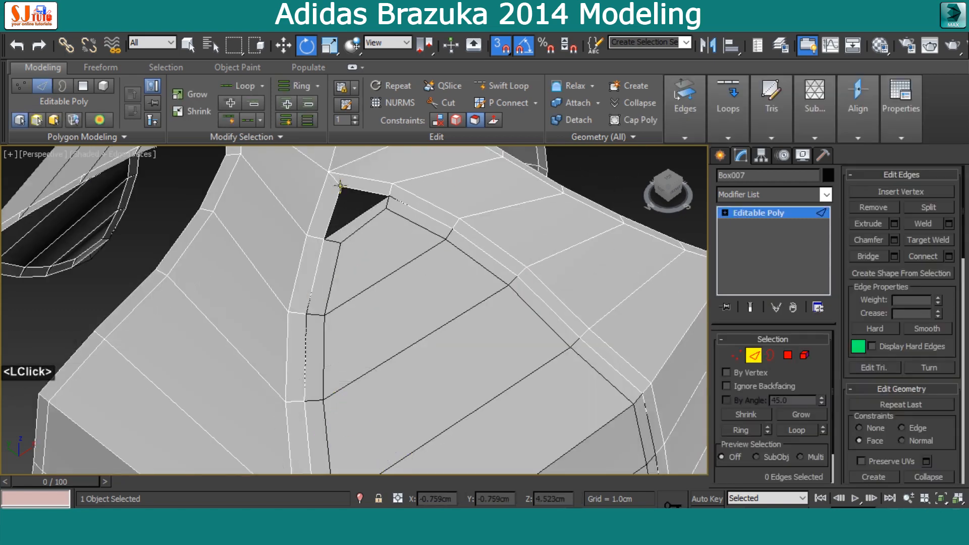
{"action": "left_click", "coordinate": [354, 172]}
{"action": "left_click", "coordinate": [246, 136]}
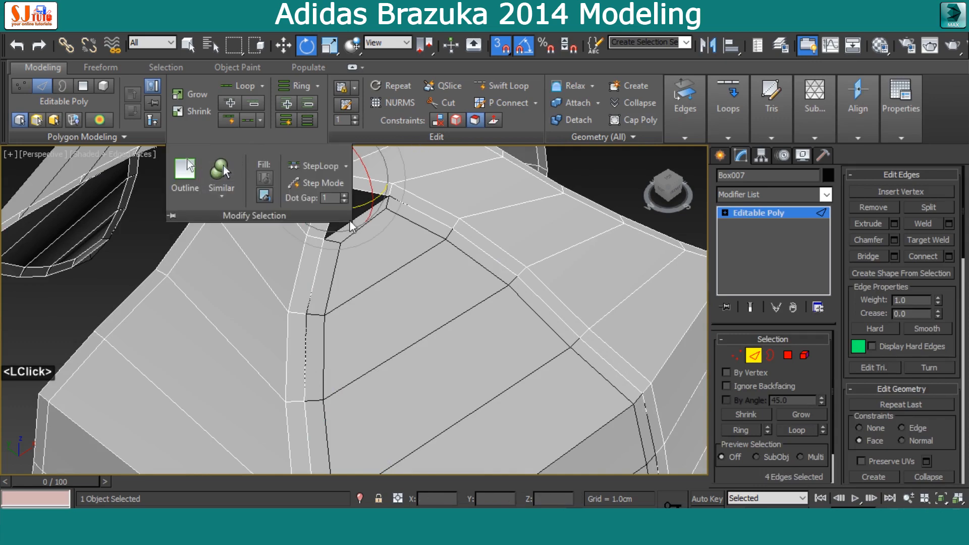
{"action": "middle_click_drag", "start_coordinate": [482, 212], "coordinate": [485, 365]}
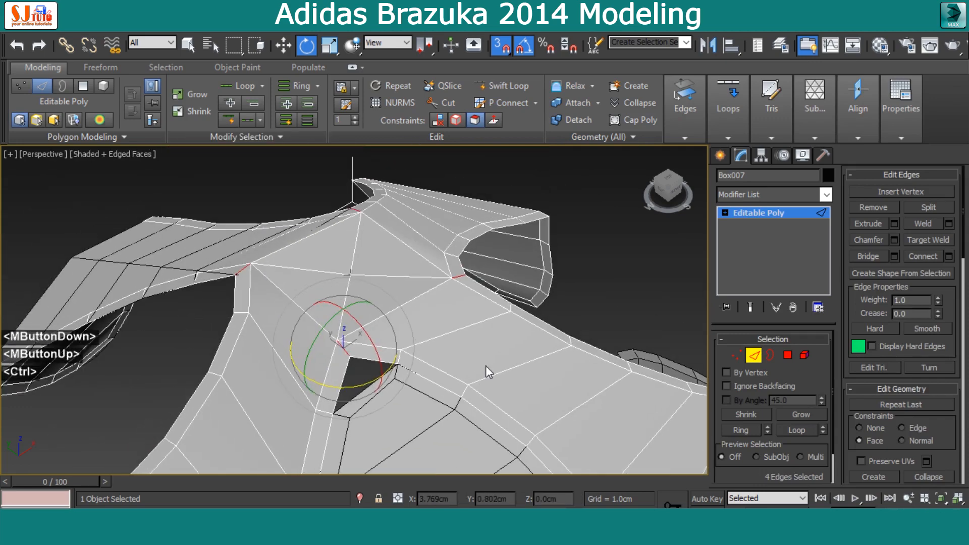
{"action": "key", "text": "ctrl+BackSpace"}
Delete the rotated copy of the panel and reselect the original four-armed panel
{"action": "left_click", "coordinate": [753, 356]}
{"action": "middle_click_drag", "start_coordinate": [528, 391], "coordinate": [478, 235]}
{"action": "scroll", "coordinate": [477, 235], "scroll_direction": "down", "scroll_amount": 2}
{"action": "left_click", "coordinate": [451, 292]}
{"action": "key", "text": "Delete"}
{"action": "left_click", "coordinate": [456, 227]}
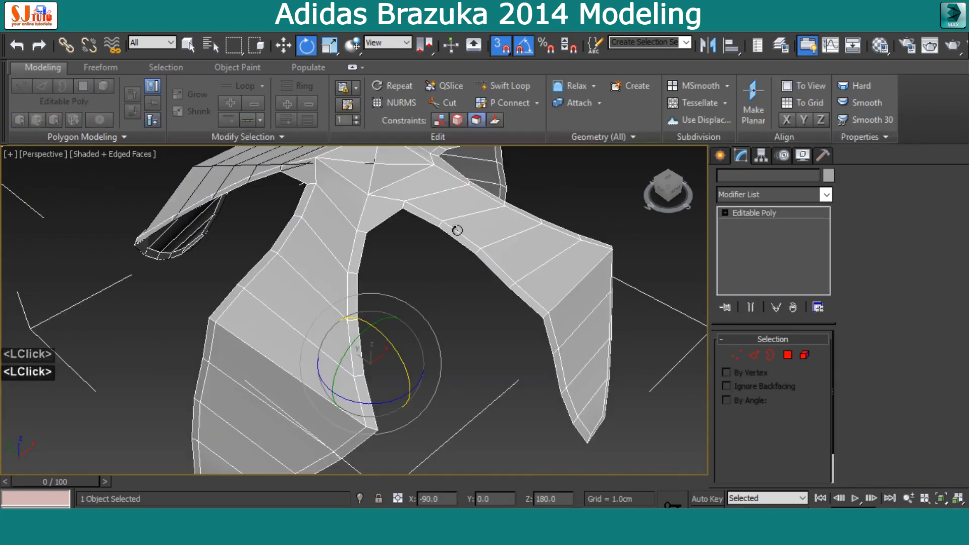
Remove the inner border edge loops around all four arms, selecting them on one arm and extending with Similar
{"action": "key", "text": "z"}
{"action": "middle_click_drag", "start_coordinate": [453, 261], "coordinate": [426, 229], "text": "alt"}
{"action": "scroll", "coordinate": [418, 245], "scroll_direction": "up", "scroll_amount": 2}
{"action": "left_click", "coordinate": [752, 356]}
{"action": "middle_click_drag", "start_coordinate": [324, 356], "coordinate": [326, 384]}
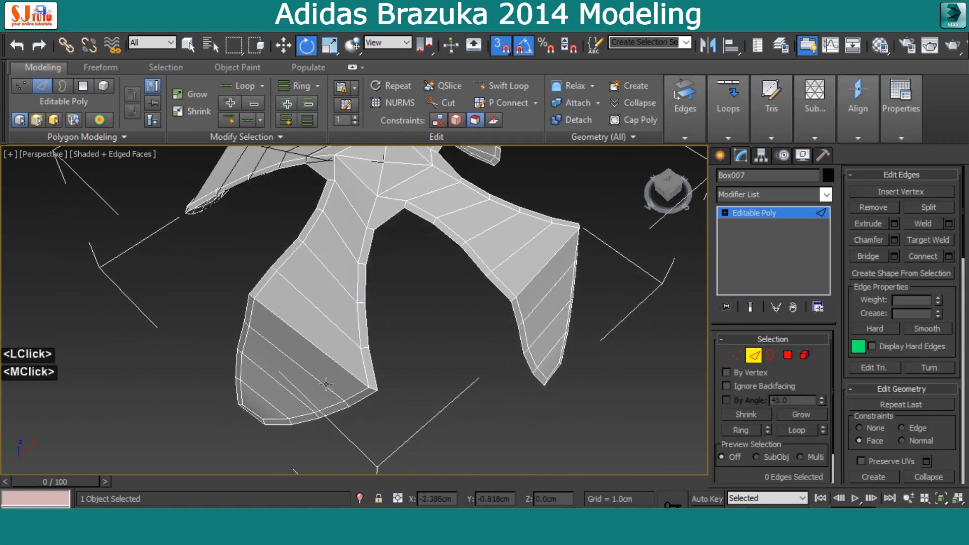
{"action": "double_click", "coordinate": [329, 405]}
{"action": "left_click", "coordinate": [253, 410], "text": "ctrl"}
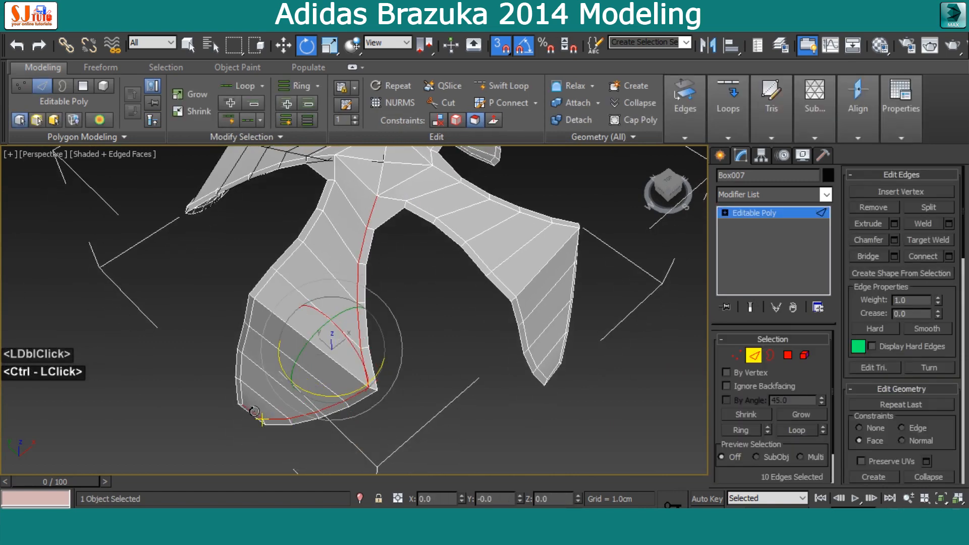
{"action": "left_click", "coordinate": [245, 392], "text": "ctrl"}
{"action": "middle_click_drag", "start_coordinate": [292, 151], "coordinate": [289, 196]}
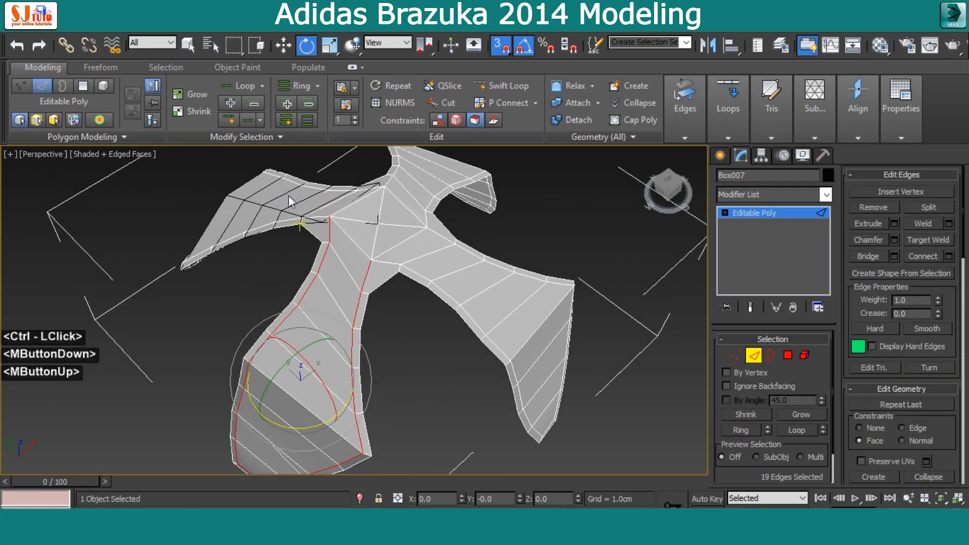
{"action": "left_click", "coordinate": [253, 136]}
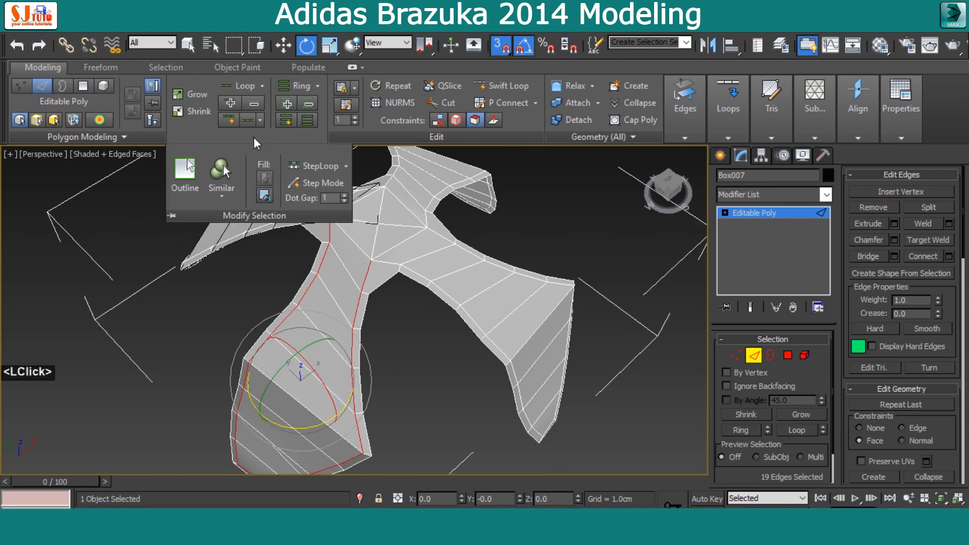
{"action": "left_click", "coordinate": [222, 169]}
{"action": "middle_click_drag", "start_coordinate": [424, 229], "coordinate": [462, 262], "text": "alt"}
{"action": "key", "text": "ctrl+BackSpace"}
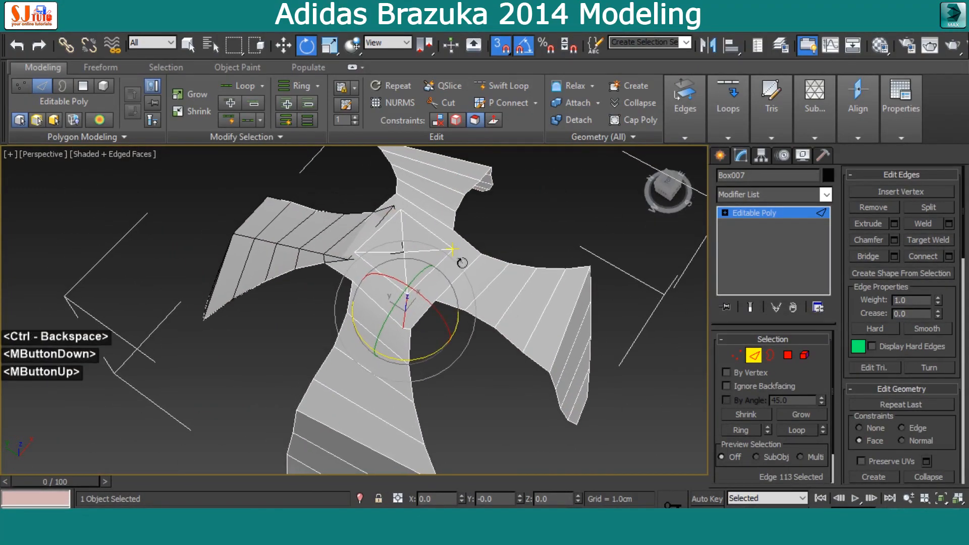
Delete the separate leftover piece overlapping one arm and reselect the four-armed panel
{"action": "scroll", "coordinate": [462, 263], "scroll_direction": "up", "scroll_amount": 2}
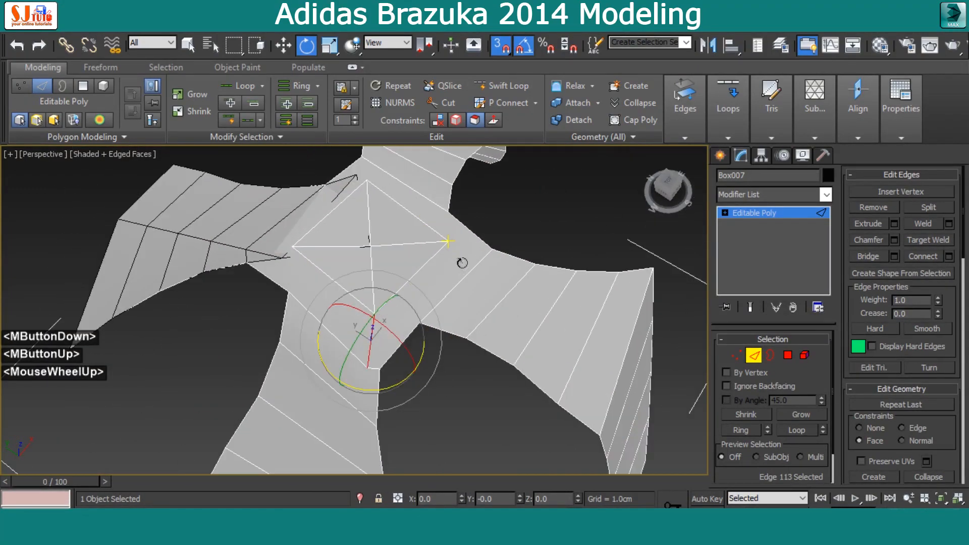
{"action": "left_click", "coordinate": [425, 286]}
{"action": "middle_click_drag", "start_coordinate": [387, 308], "coordinate": [458, 279]}
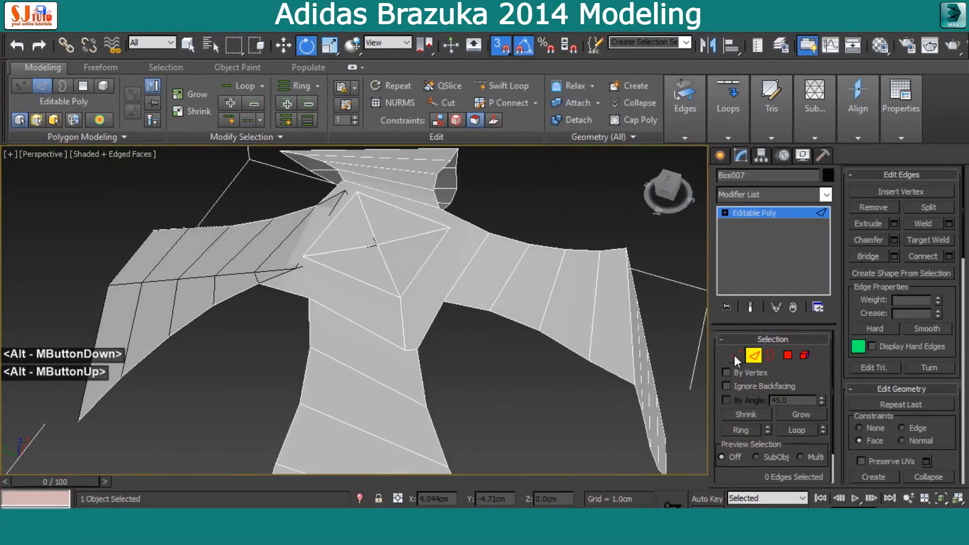
{"action": "left_click", "coordinate": [753, 355]}
{"action": "left_click", "coordinate": [253, 368]}
{"action": "left_click", "coordinate": [214, 276]}
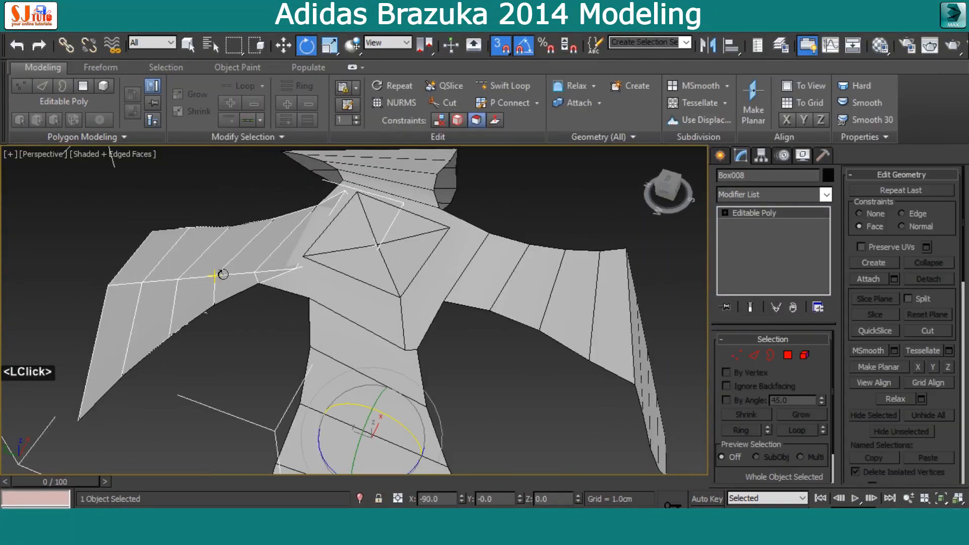
{"action": "key", "text": "Delete"}
{"action": "left_click", "coordinate": [385, 275]}
Remove the four outline edges and four spokes of the square at the panel's centre
{"action": "middle_click_drag", "start_coordinate": [385, 275], "coordinate": [396, 276], "text": "alt"}
{"action": "middle_click", "coordinate": [398, 274], "text": "alt"}
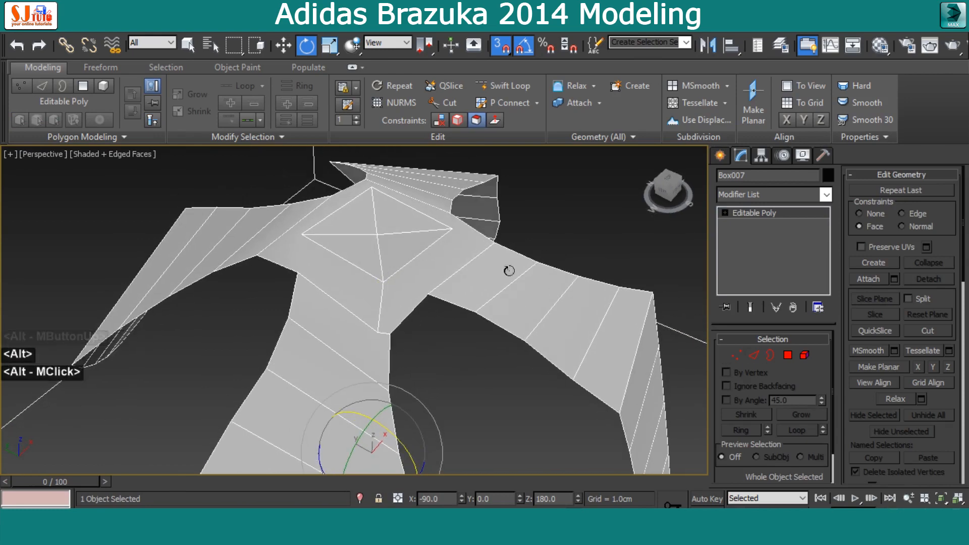
{"action": "key", "text": "2"}
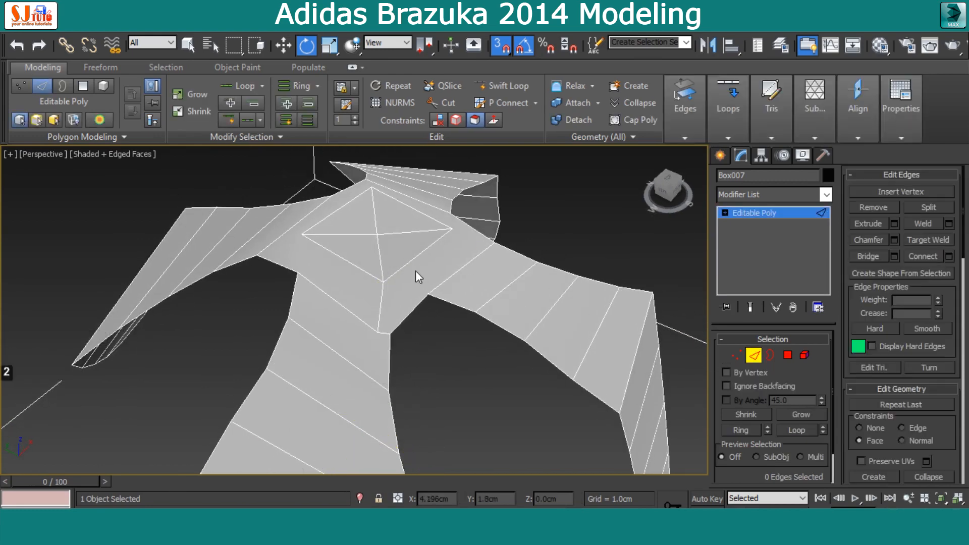
{"action": "left_click", "coordinate": [410, 259], "text": "ctrl"}
{"action": "left_click", "coordinate": [356, 267], "text": "ctrl"}
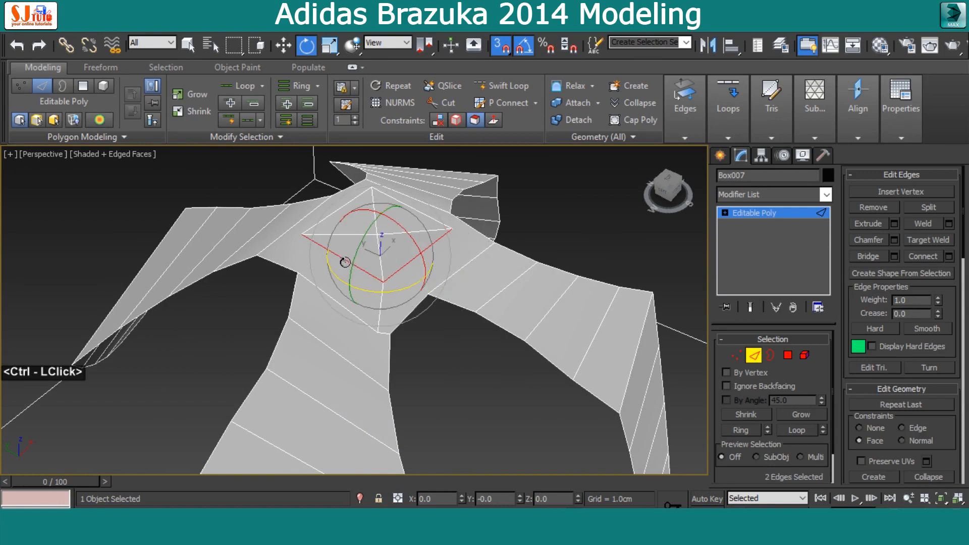
{"action": "left_click", "coordinate": [340, 235], "text": "ctrl"}
{"action": "left_click", "coordinate": [339, 210], "text": "ctrl"}
{"action": "left_click", "coordinate": [405, 207], "text": "ctrl"}
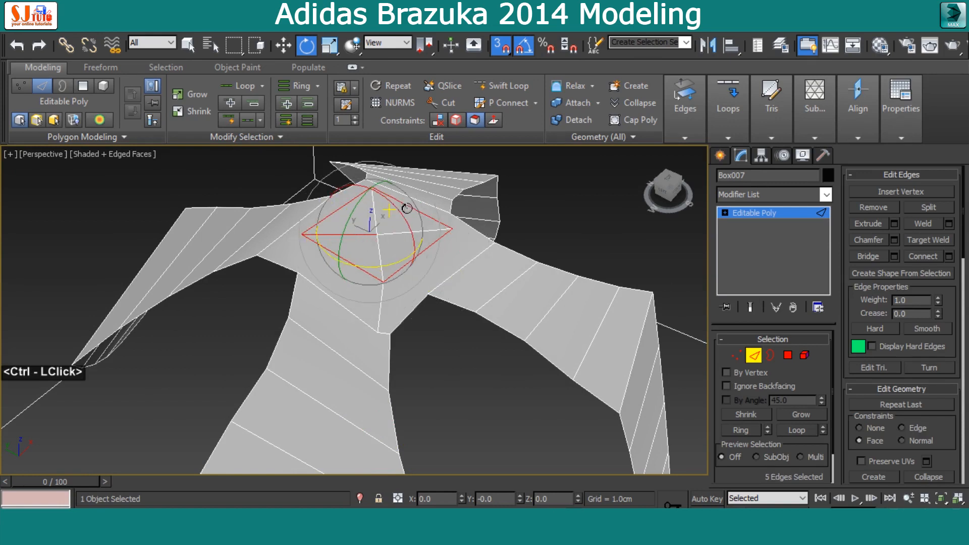
{"action": "left_click", "coordinate": [401, 235], "text": "ctrl"}
{"action": "left_click", "coordinate": [379, 254], "text": "ctrl"}
{"action": "left_click", "coordinate": [375, 215], "text": "ctrl"}
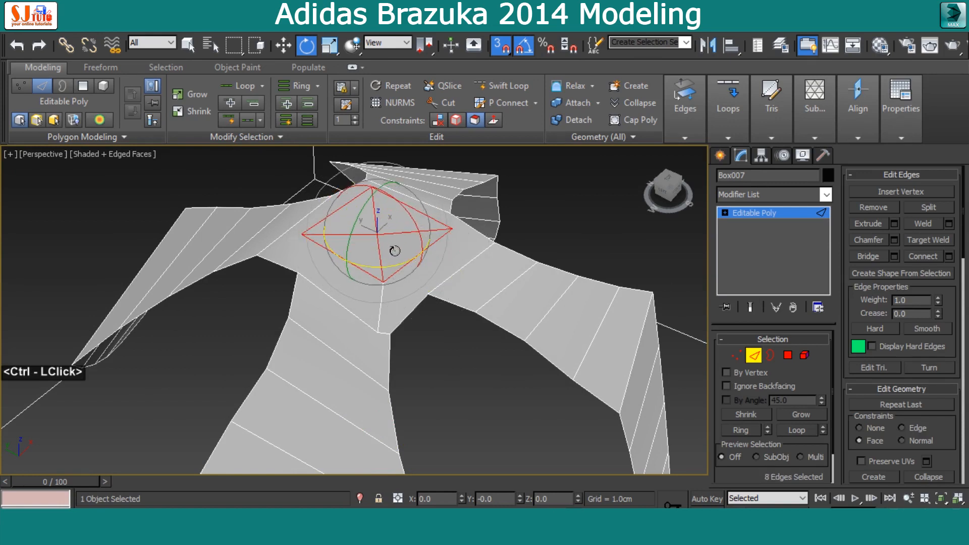
{"action": "key", "text": "ctrl+BackSpace"}
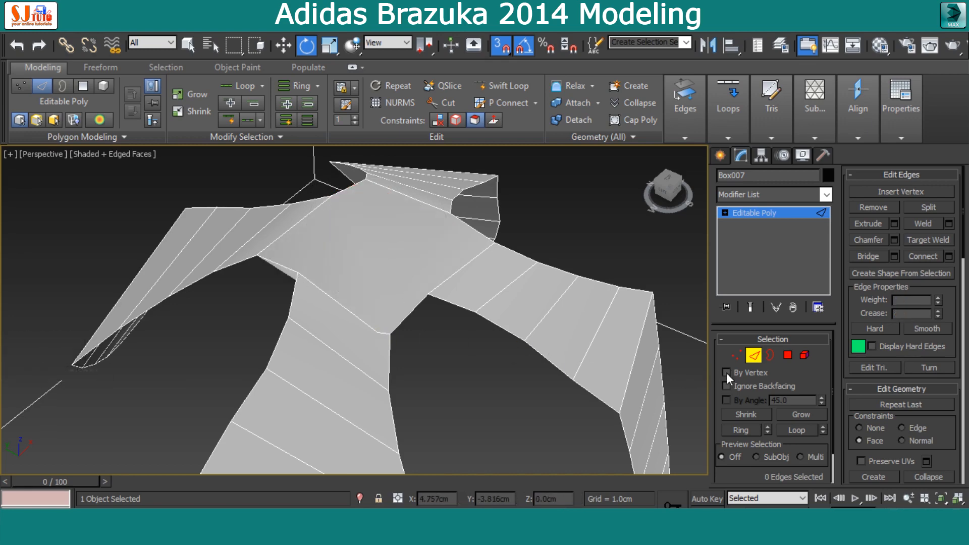
Remove the stray vertex beside the central face's corner between the two front arms
{"action": "left_click", "coordinate": [737, 355]}
{"action": "left_click", "coordinate": [378, 332]}
{"action": "key", "text": "ctrl+BackSpace"}
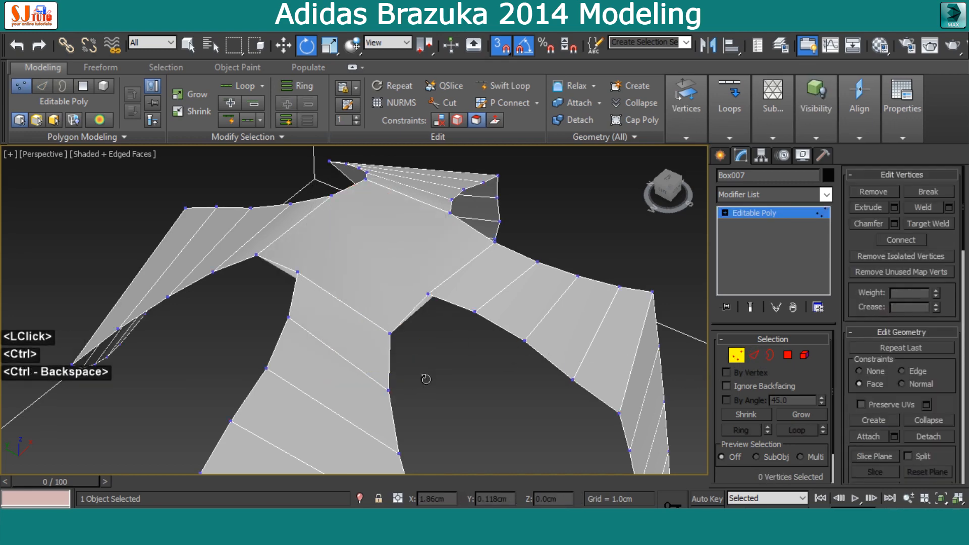
Cut two crossing diagonals between opposite corners of the panel's central face
{"action": "mouse_move", "coordinate": [409, 352]}
{"action": "middle_mouse_down", "text": "alt"}
{"action": "mouse_move", "coordinate": [424, 325]}
{"action": "mouse_move", "coordinate": [440, 350]}
{"action": "mouse_move", "coordinate": [422, 353]}
{"action": "middle_mouse_up", "text": "alt"}
{"action": "key", "text": "alt+c"}
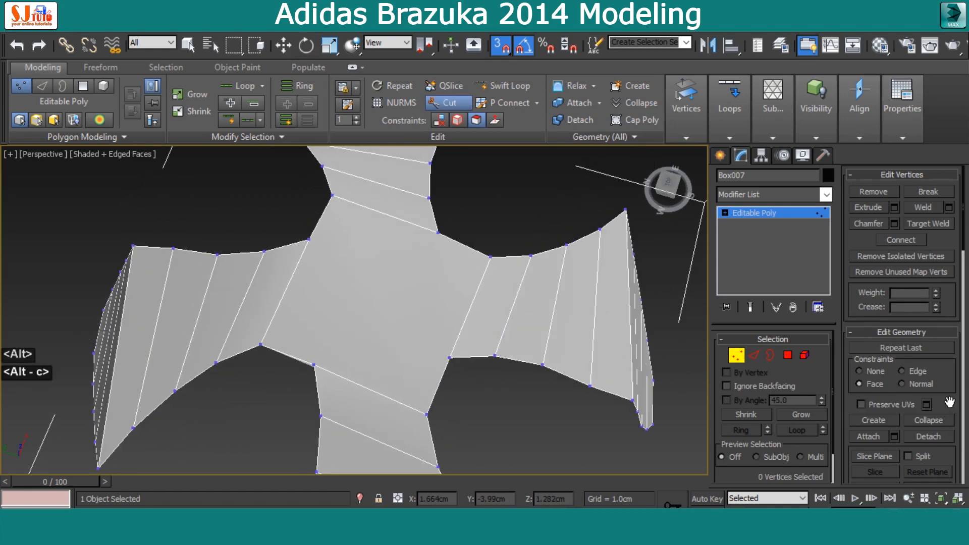
{"action": "left_click_drag", "start_coordinate": [940, 427], "coordinate": [940, 299]}
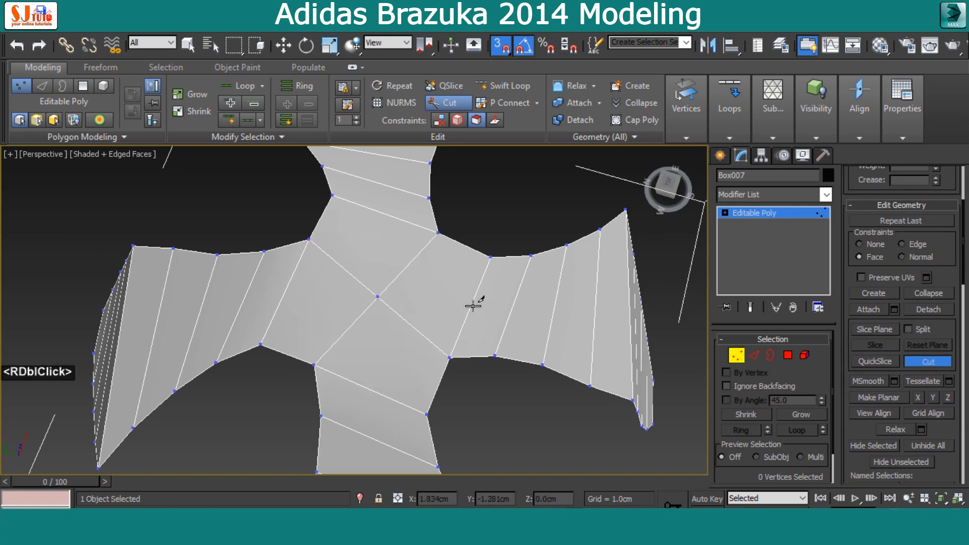
{"action": "key", "text": "w"}
{"action": "scroll", "coordinate": [471, 301], "scroll_direction": "down", "scroll_amount": 2}
{"action": "middle_click_drag", "start_coordinate": [471, 301], "coordinate": [476, 301], "text": "alt"}
{"action": "scroll", "coordinate": [476, 302], "scroll_direction": "down", "scroll_amount": 1, "text": "alt"}
{"action": "scroll", "coordinate": [476, 301], "scroll_direction": "down", "scroll_amount": 1}
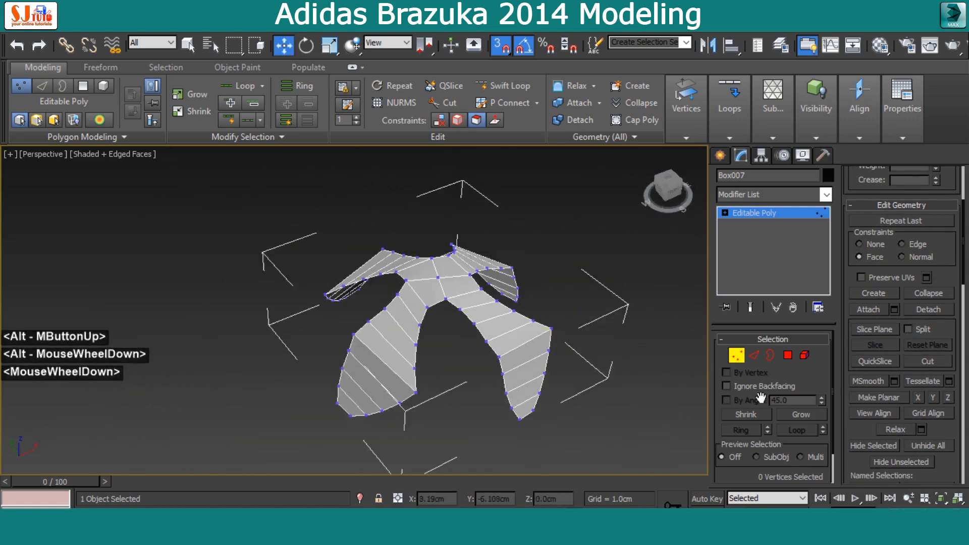
Inset all polygons of the four-armed panel as a group to form a wide border around the arms
{"action": "left_click", "coordinate": [787, 356]}
{"action": "middle_click_drag", "start_coordinate": [396, 359], "coordinate": [371, 353]}
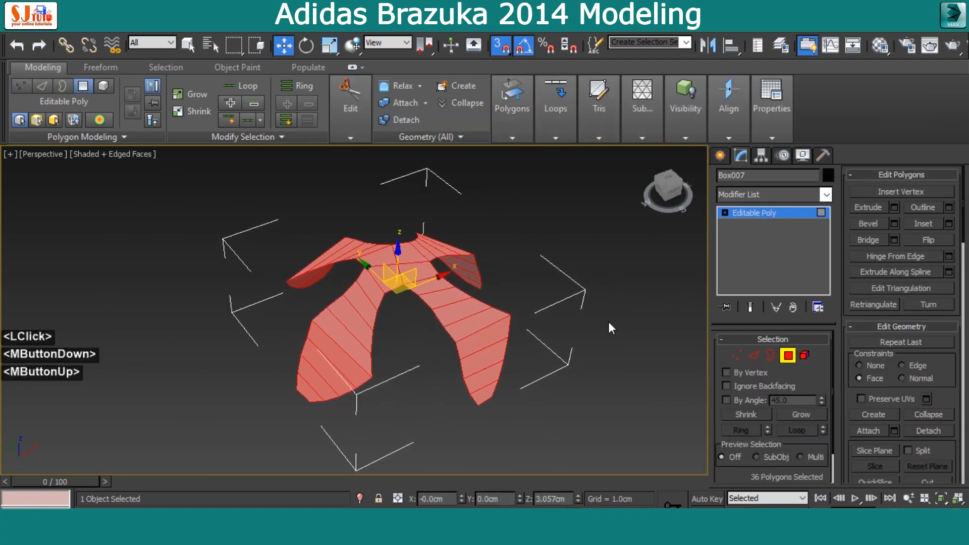
{"action": "left_click", "coordinate": [949, 223]}
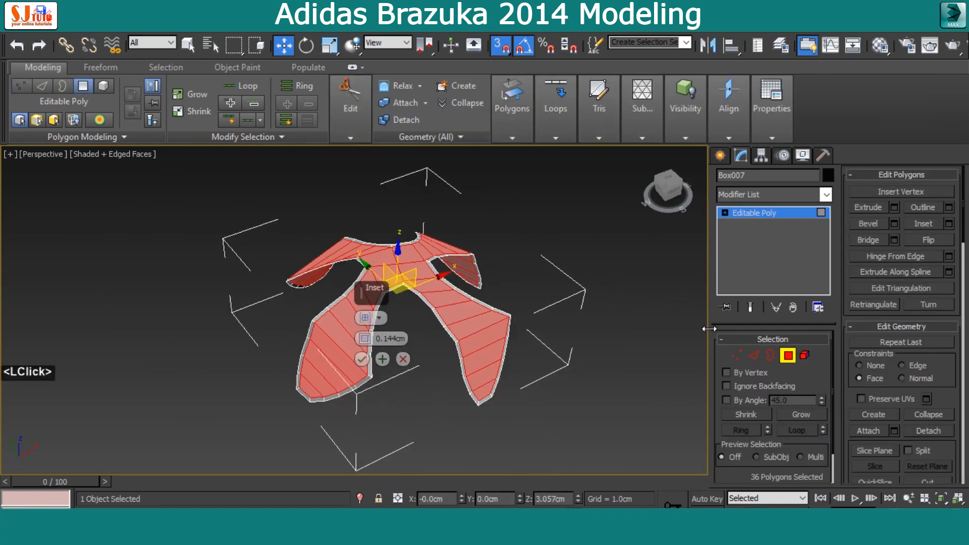
{"action": "left_click_drag", "start_coordinate": [364, 339], "coordinate": [357, 323]}
{"action": "left_click", "coordinate": [363, 358]}
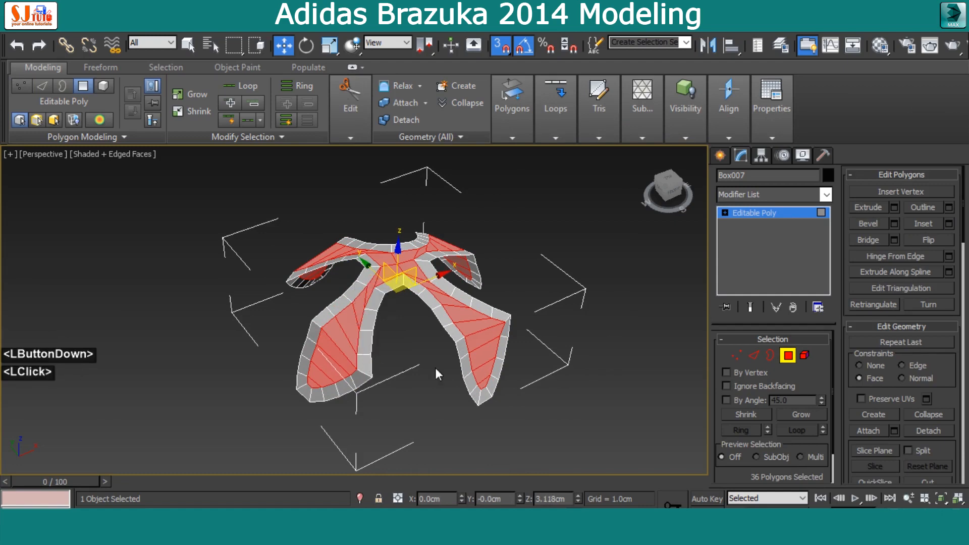
Convert the inner polygon selection to its vertices and set the editing constraint to None
{"action": "left_click", "coordinate": [737, 356], "text": "ctrl"}
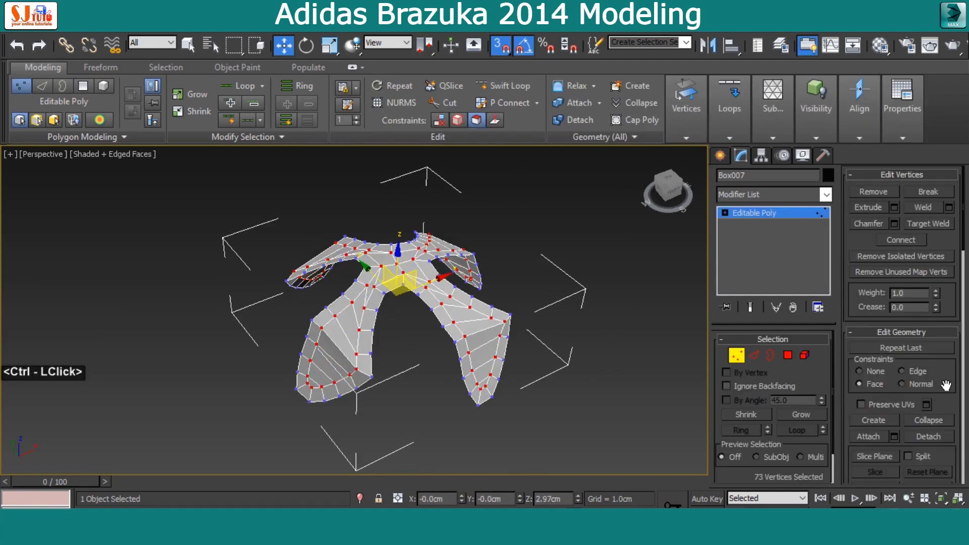
{"action": "left_click_drag", "start_coordinate": [945, 385], "coordinate": [951, 270]}
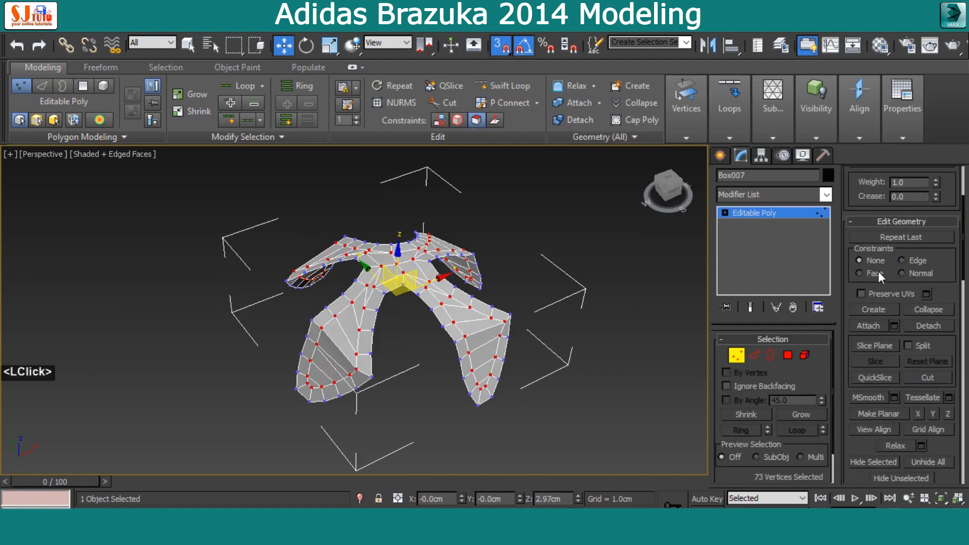
{"action": "scroll", "coordinate": [955, 294], "scroll_direction": "down", "scroll_amount": 3}
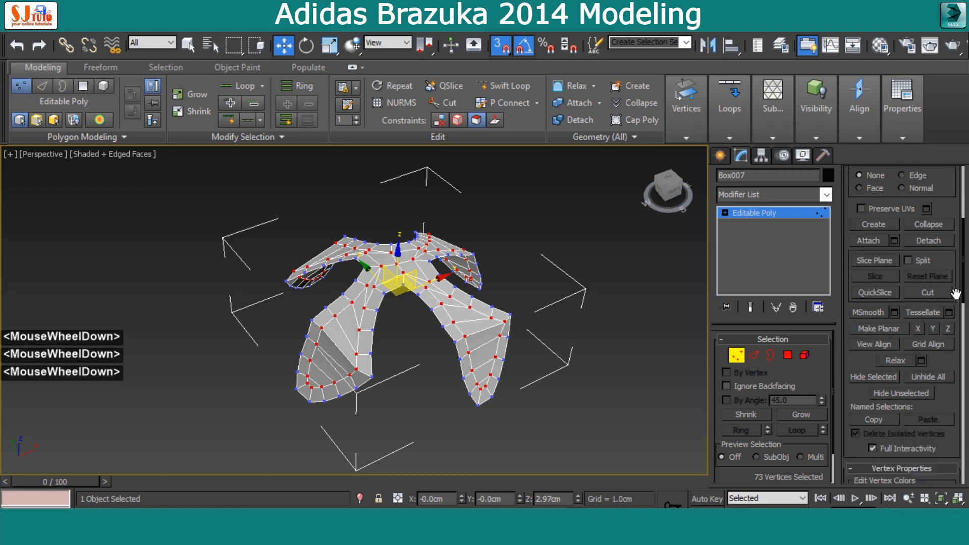
Relax the panel's selected inner vertices repeatedly to even out the mesh, and return to the object level
{"action": "scroll", "coordinate": [955, 294], "scroll_direction": "down", "scroll_amount": 10}
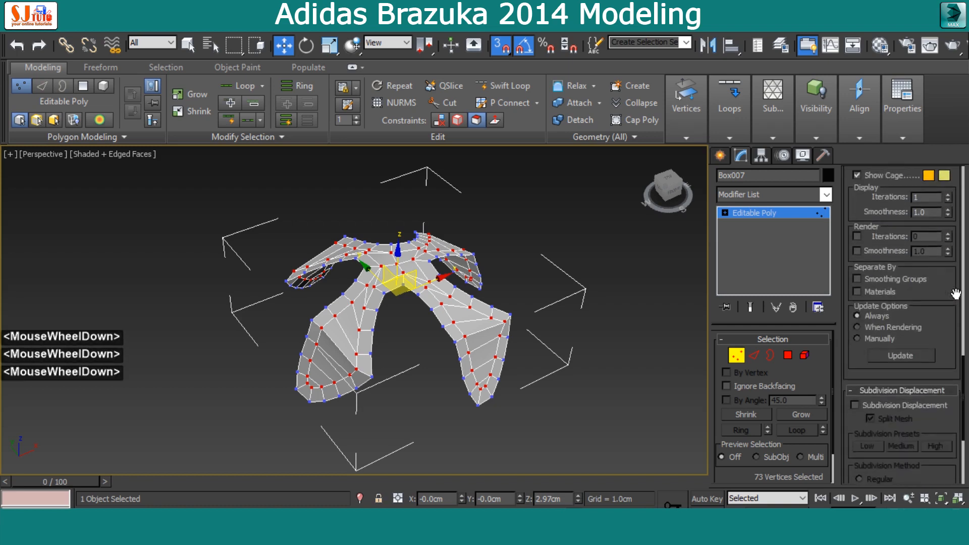
{"action": "scroll", "coordinate": [955, 294], "scroll_direction": "down", "scroll_amount": 4}
{"action": "scroll", "coordinate": [955, 294], "scroll_direction": "up", "scroll_amount": 12}
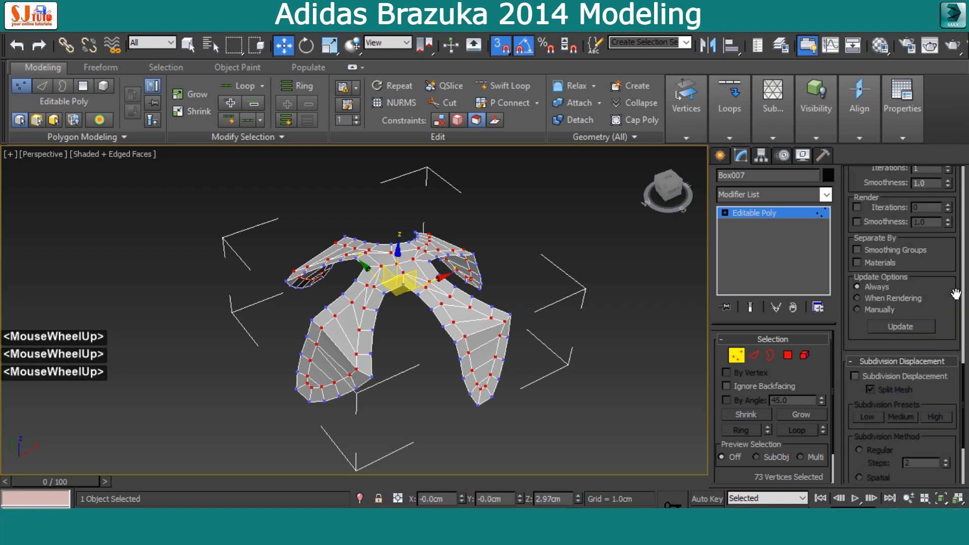
{"action": "scroll", "coordinate": [919, 359], "scroll_direction": "up", "scroll_amount": 3}
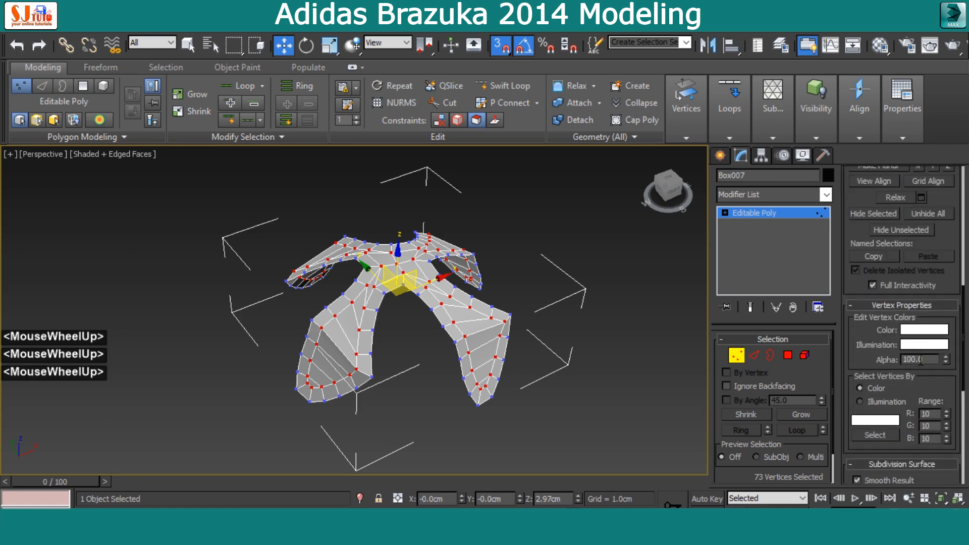
{"action": "double_click", "coordinate": [896, 197]}
{"action": "left_click", "coordinate": [896, 197]}
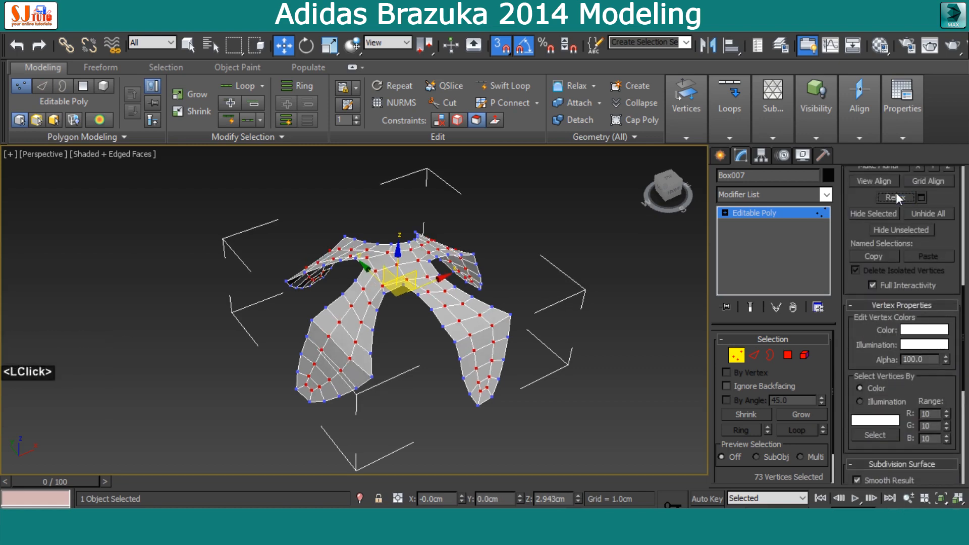
{"action": "scroll", "coordinate": [396, 337], "scroll_direction": "up", "scroll_amount": 3}
{"action": "middle_click_drag", "start_coordinate": [396, 337], "coordinate": [451, 320], "text": "alt"}
{"action": "left_click", "coordinate": [754, 213]}
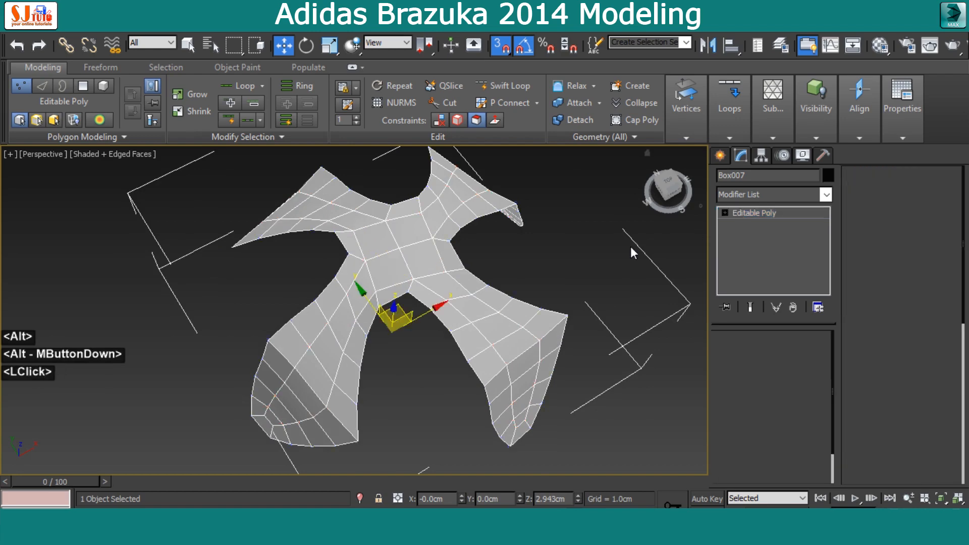
Rotate-clone the panel in 90° steps about the X axis as three independent copies, forming a ring around the ball
{"action": "middle_click_drag", "start_coordinate": [631, 247], "coordinate": [425, 267]}
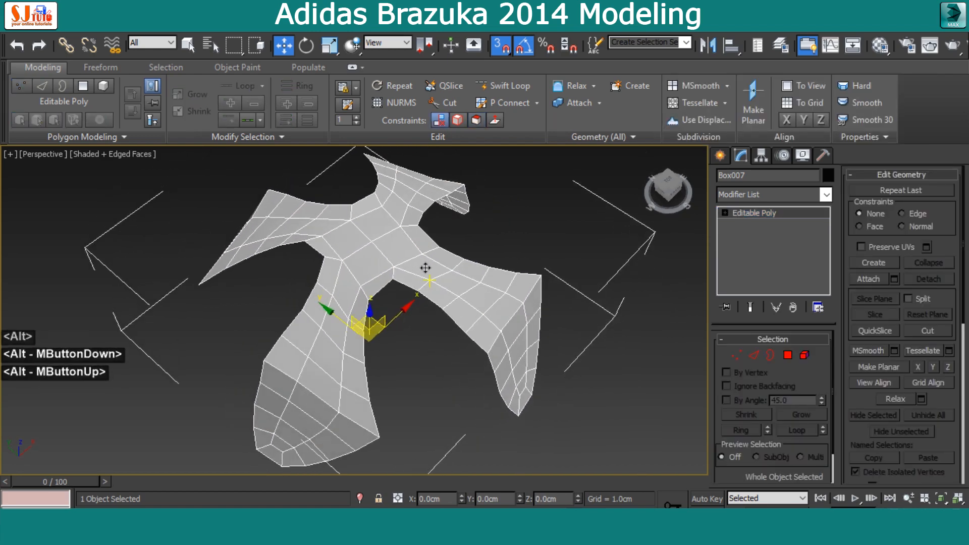
{"action": "key", "text": "e"}
{"action": "mouse_move", "coordinate": [404, 348]}
{"action": "left_mouse_down", "text": "shift"}
{"action": "mouse_move", "coordinate": [426, 388]}
{"action": "mouse_move", "coordinate": [472, 358]}
{"action": "left_mouse_up", "text": "shift"}
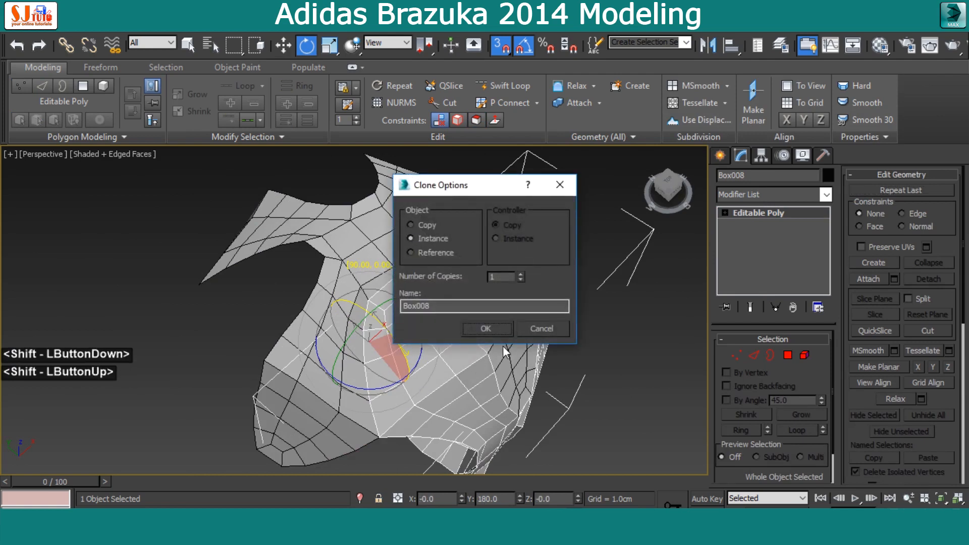
{"action": "left_click", "coordinate": [427, 225]}
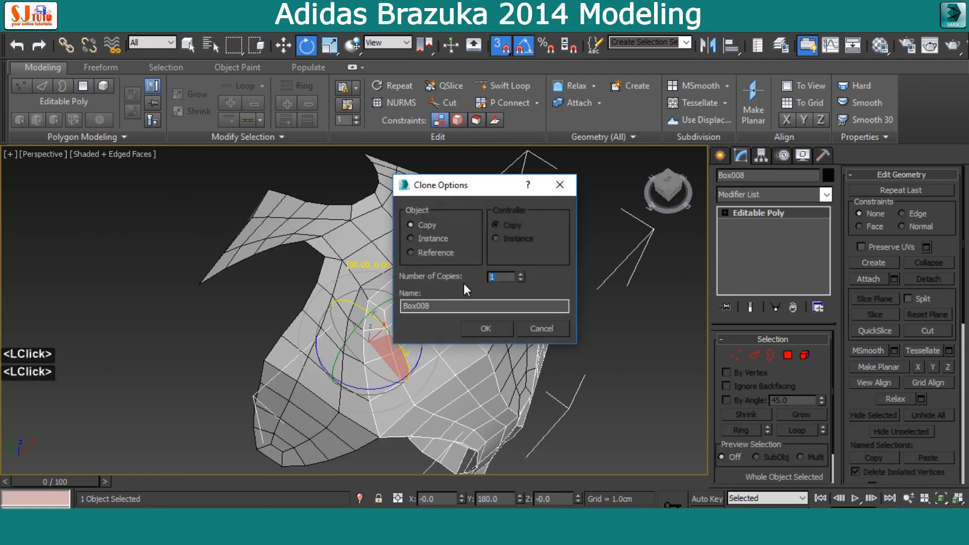
{"action": "type", "text": "3"}
{"action": "key", "text": "Return"}
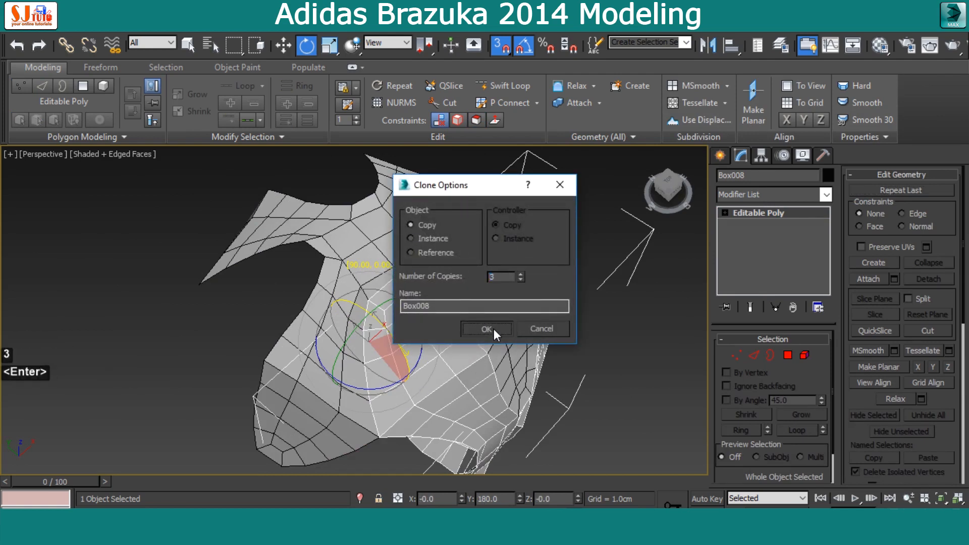
{"action": "left_click", "coordinate": [494, 328]}
Rotate-clone the original top panel 90° each way about the Y axis to cover the ball's two open sides
{"action": "left_click", "coordinate": [323, 315]}
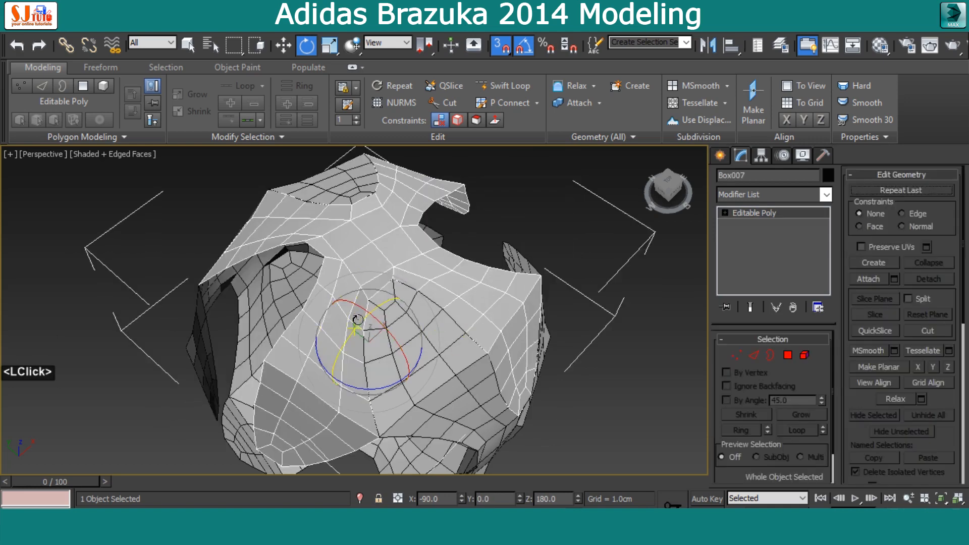
{"action": "mouse_move", "coordinate": [358, 320]}
{"action": "left_mouse_down", "text": "shift"}
{"action": "mouse_move", "coordinate": [306, 363]}
{"action": "mouse_move", "coordinate": [391, 349]}
{"action": "left_mouse_up", "text": "shift"}
{"action": "left_click", "coordinate": [494, 332]}
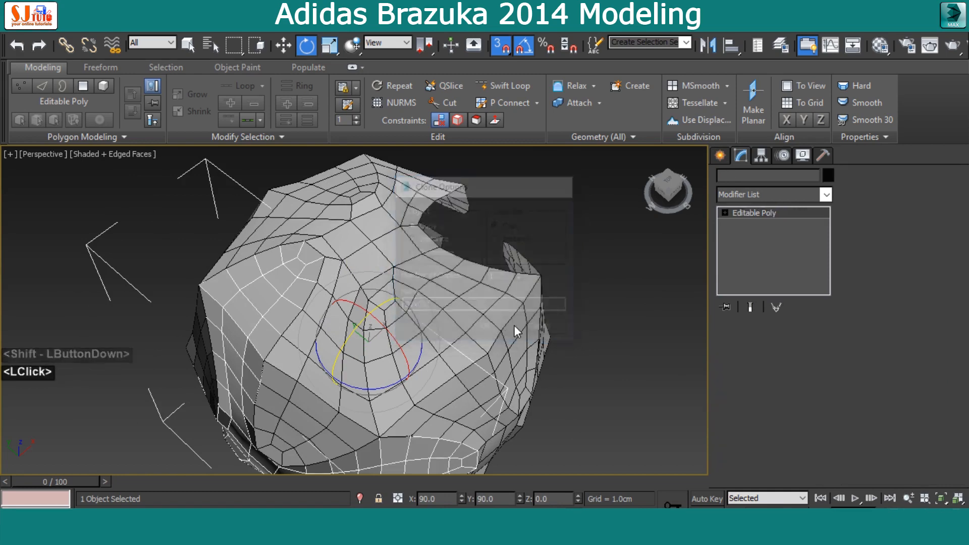
{"action": "mouse_move", "coordinate": [514, 325]}
{"action": "middle_mouse_down", "text": "alt"}
{"action": "mouse_move", "coordinate": [528, 363]}
{"action": "mouse_move", "coordinate": [376, 255]}
{"action": "middle_mouse_up", "text": "alt"}
{"action": "left_click", "coordinate": [528, 363]}
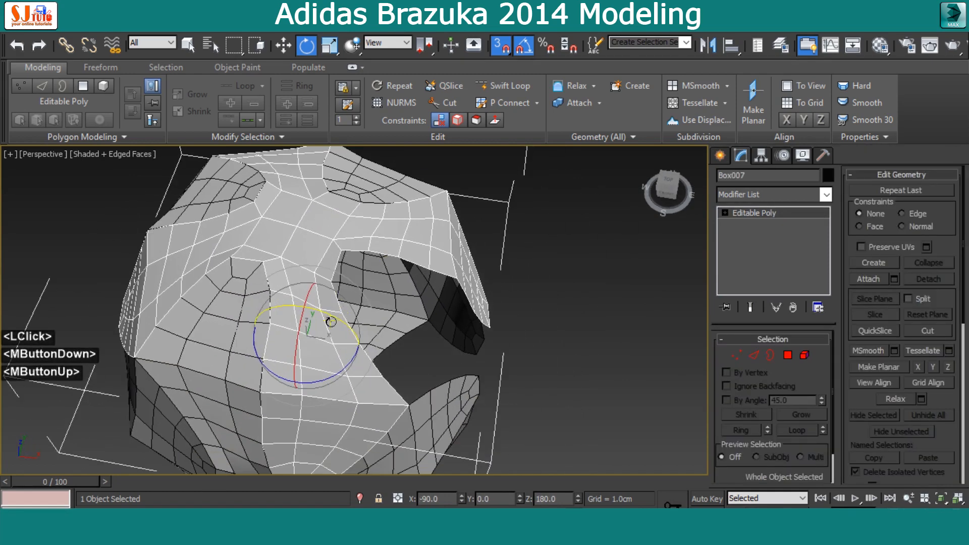
{"action": "mouse_move", "coordinate": [331, 322]}
{"action": "left_mouse_down", "text": "shift"}
{"action": "mouse_move", "coordinate": [385, 346]}
{"action": "mouse_move", "coordinate": [516, 334]}
{"action": "left_mouse_up", "text": "shift"}
{"action": "left_click", "coordinate": [489, 326]}
Attach the other five panels to the newest side panel to make a single ball object
{"action": "middle_click_drag", "start_coordinate": [400, 342], "coordinate": [442, 317], "text": "alt"}
{"action": "scroll", "coordinate": [441, 318], "scroll_direction": "down", "scroll_amount": 1, "text": "alt"}
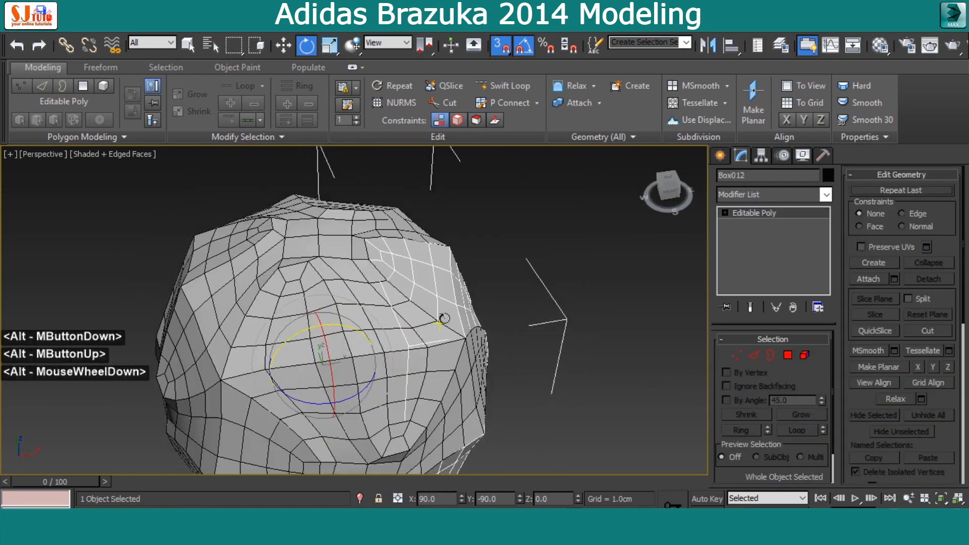
{"action": "middle_click", "coordinate": [430, 252]}
{"action": "left_click", "coordinate": [868, 278]}
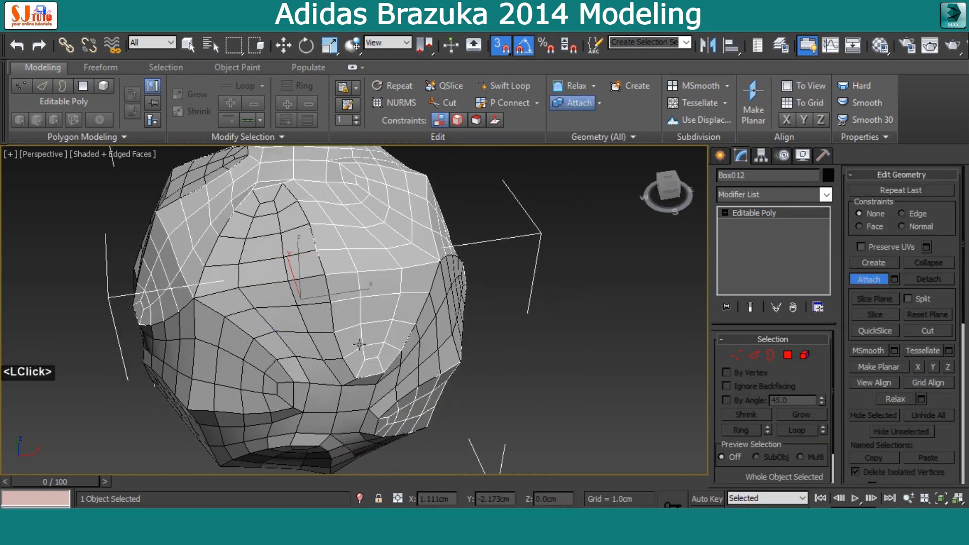
{"action": "left_click", "coordinate": [283, 371]}
{"action": "middle_click_drag", "start_coordinate": [282, 371], "coordinate": [374, 444], "text": "alt"}
{"action": "left_click", "coordinate": [324, 320]}
Select all of the ball's vertices and weld them with a 0.01 cm threshold
{"action": "key", "text": "1"}
{"action": "key", "text": "e"}
{"action": "left_click", "coordinate": [440, 348]}
{"action": "middle_click_drag", "start_coordinate": [441, 348], "coordinate": [432, 372]}
{"action": "key", "text": "ctrl+a"}
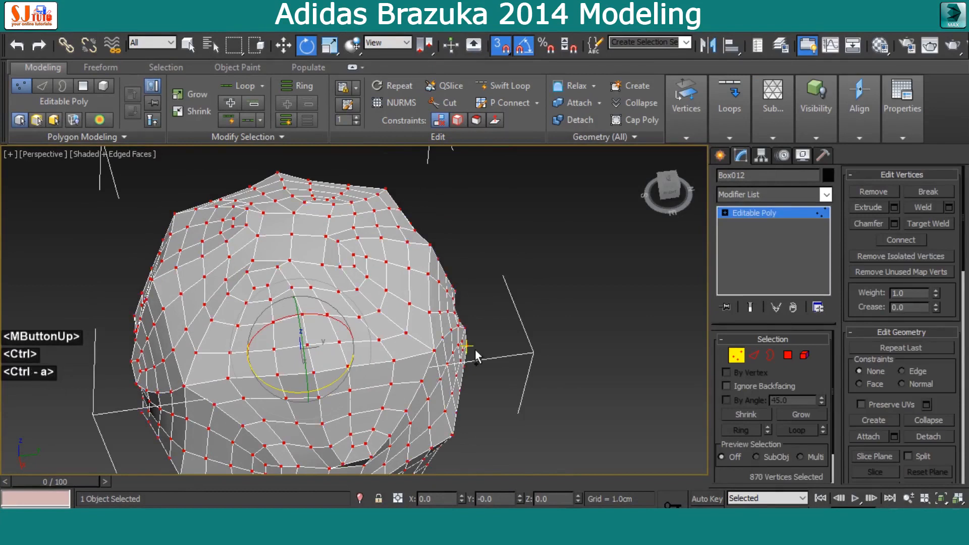
{"action": "left_click", "coordinate": [948, 207]}
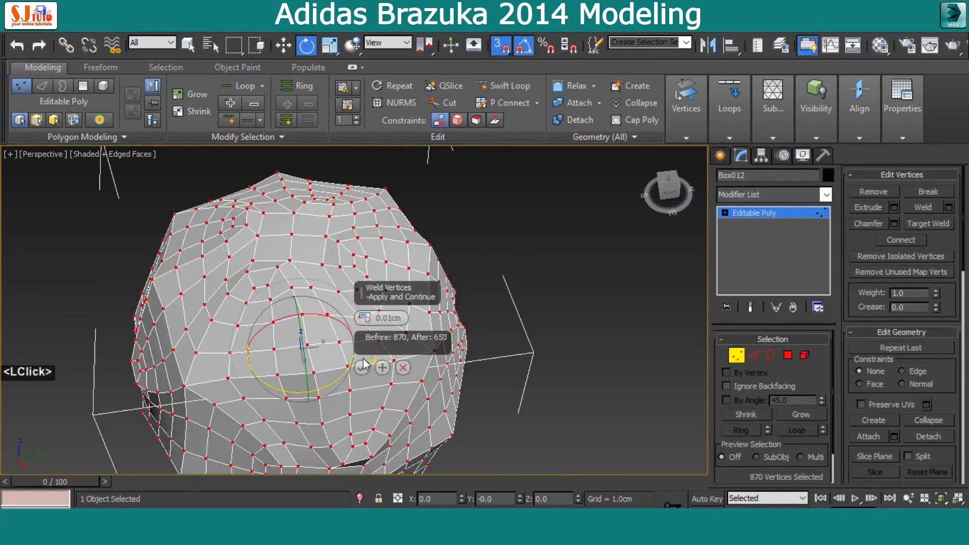
{"action": "left_click", "coordinate": [361, 368]}
{"action": "left_click", "coordinate": [737, 355]}
Add a Spherify modifier to the welded ball
{"action": "left_click", "coordinate": [762, 197]}
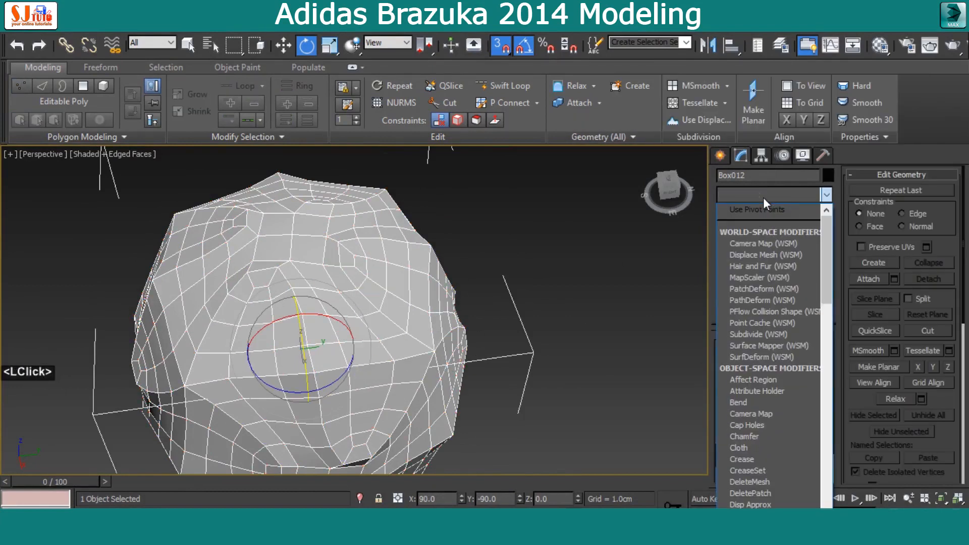
{"action": "key", "text": "s"}
{"action": "key", "text": "p"}
{"action": "left_click", "coordinate": [763, 243]}
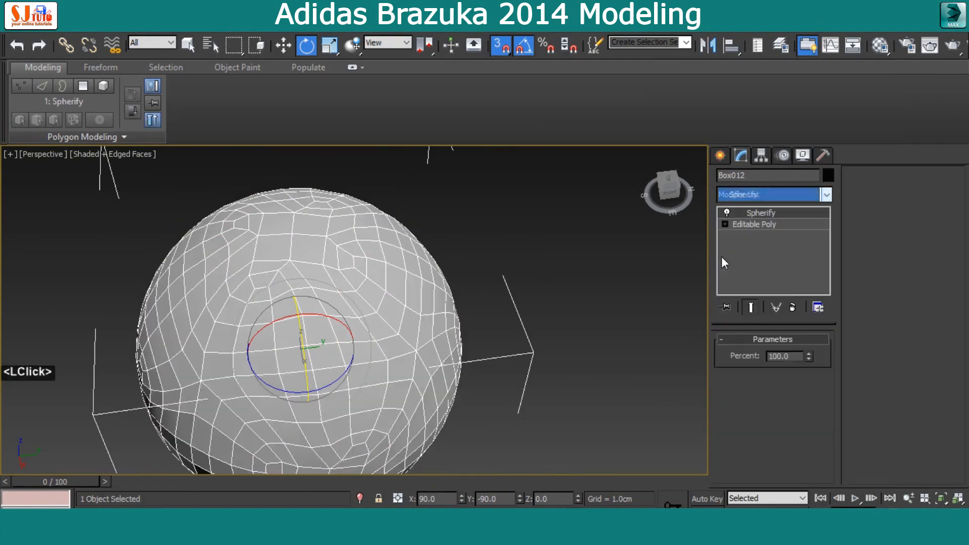
Add an OpenSubdiv modifier above Spherify and turn off its Isoline Display
{"action": "middle_click_drag", "start_coordinate": [596, 272], "coordinate": [558, 279], "text": "alt"}
{"action": "middle_click_drag", "start_coordinate": [489, 253], "coordinate": [510, 256]}
{"action": "left_click", "coordinate": [801, 194]}
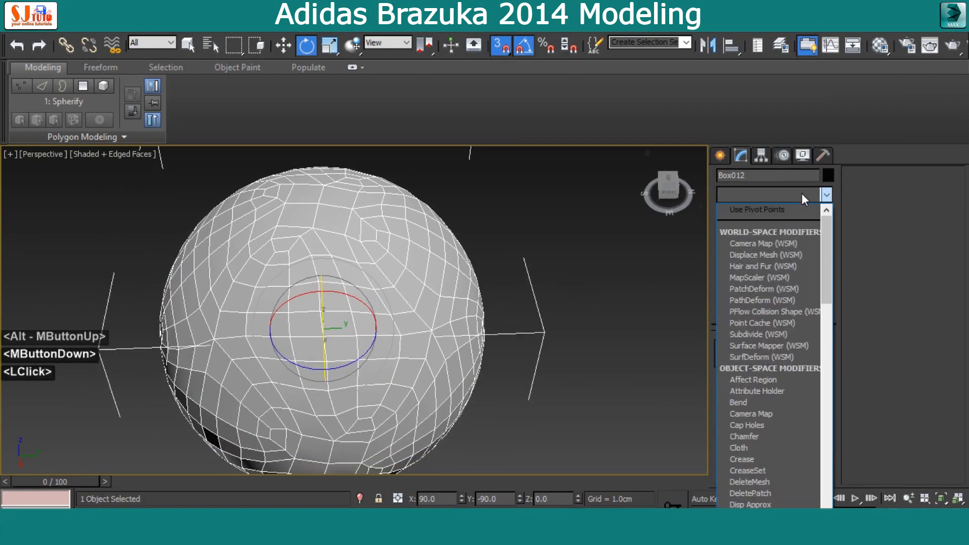
{"action": "key", "text": "o"}
{"action": "key", "text": "p"}
{"action": "left_click", "coordinate": [773, 207]}
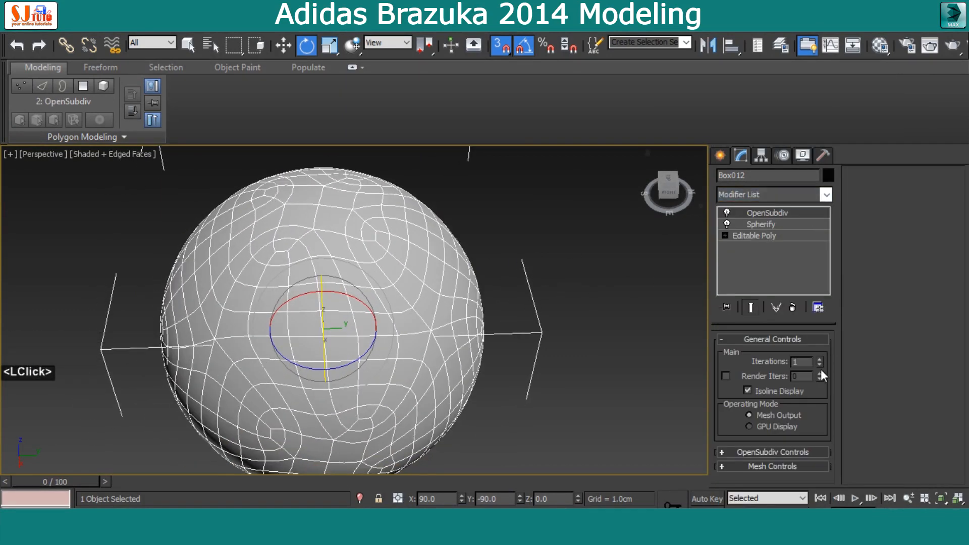
{"action": "left_click", "coordinate": [772, 391]}
Add a second Spherify modifier above OpenSubdiv and toggle its effect to compare the ball's shape
{"action": "middle_click_drag", "start_coordinate": [555, 344], "coordinate": [447, 286], "text": "alt"}
{"action": "left_click", "coordinate": [761, 196]}
{"action": "type", "text": "sp"}
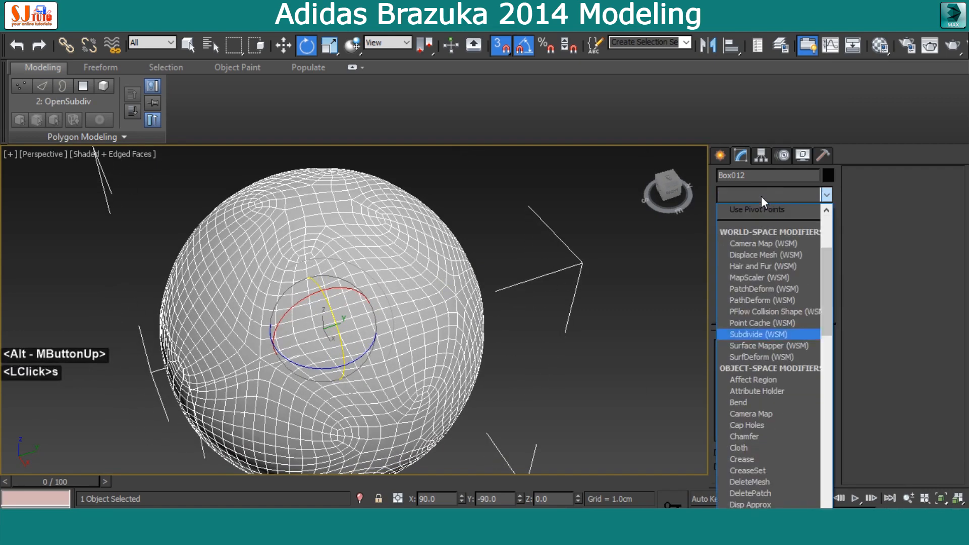
{"action": "left_click", "coordinate": [758, 235]}
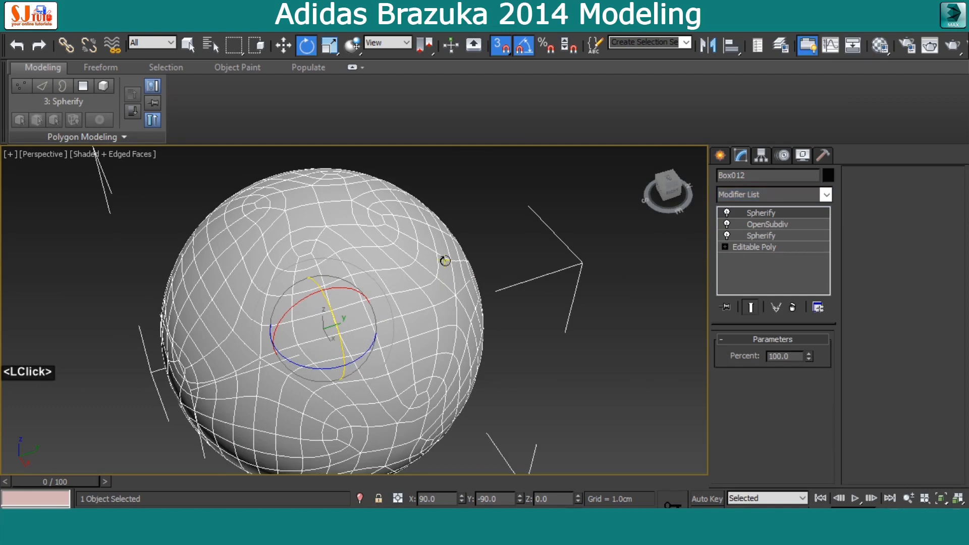
{"action": "left_click", "coordinate": [727, 212]}
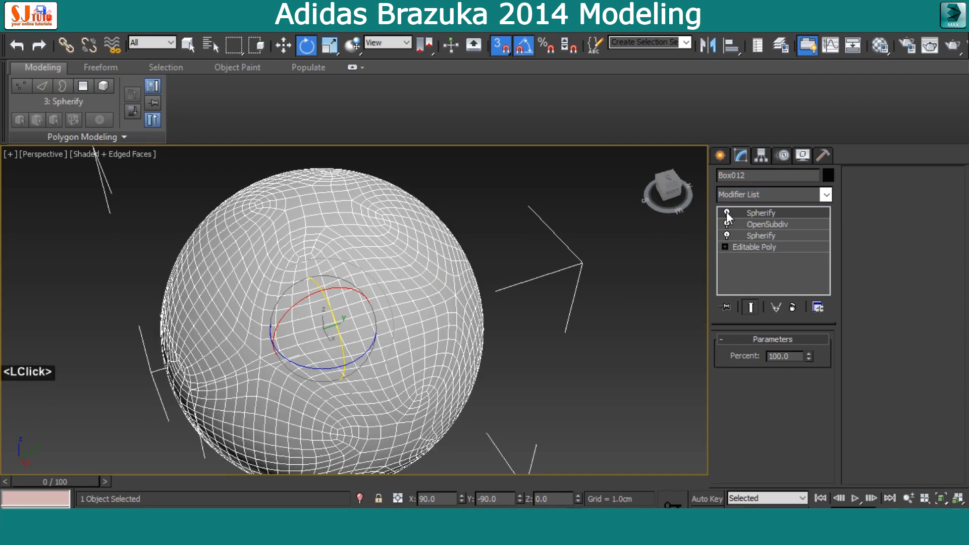
{"action": "left_click", "coordinate": [726, 212]}
{"action": "left_click", "coordinate": [727, 212]}
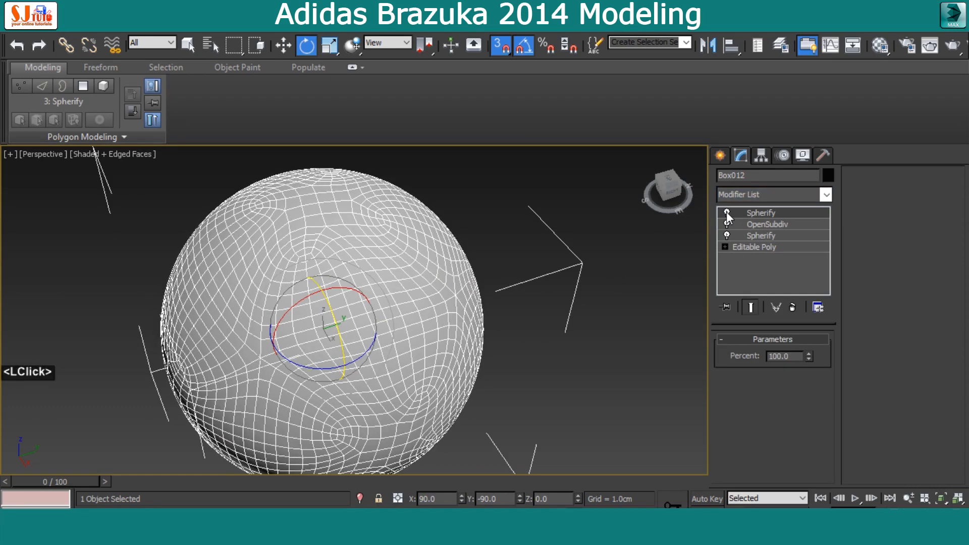
Convert the ball with its modifier stack to an Editable Poly
{"action": "right_click", "coordinate": [454, 250]}
{"action": "mouse_move", "coordinate": [475, 385]}
{"action": "left_click", "coordinate": [627, 398]}
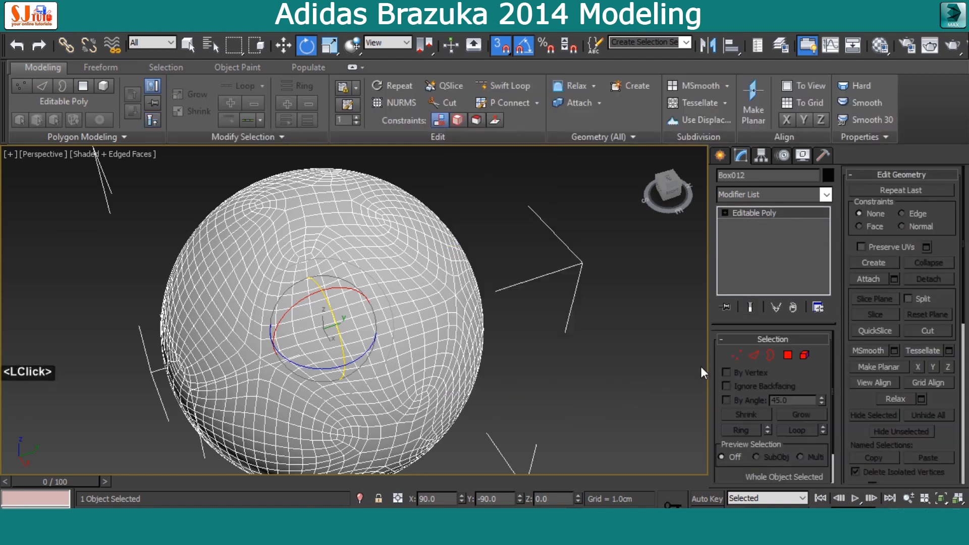
Select the edge loops running just inside the borders of two neighbouring panels on the ball
{"action": "middle_click_drag", "start_coordinate": [357, 328], "coordinate": [471, 309]}
{"action": "scroll", "coordinate": [439, 325], "scroll_direction": "up", "scroll_amount": 3}
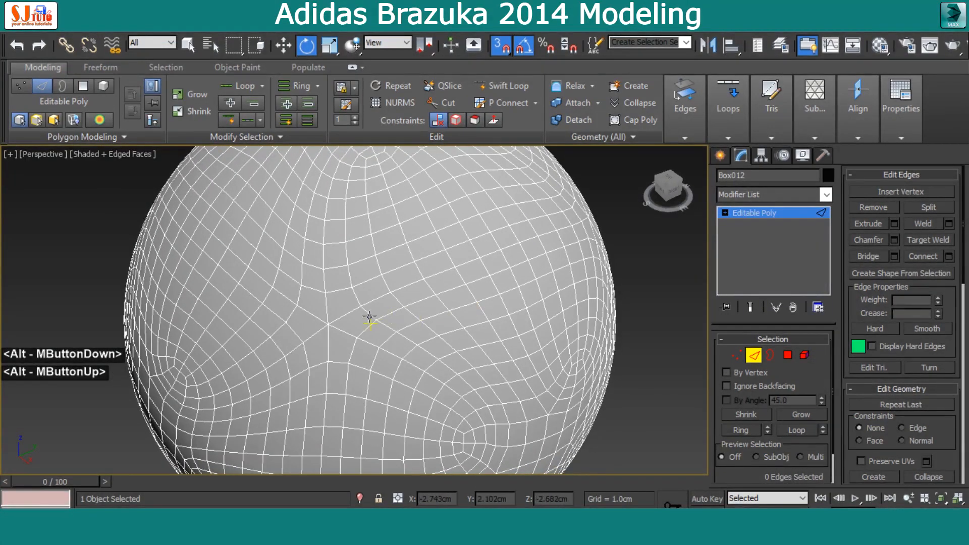
{"action": "double_click", "coordinate": [368, 313]}
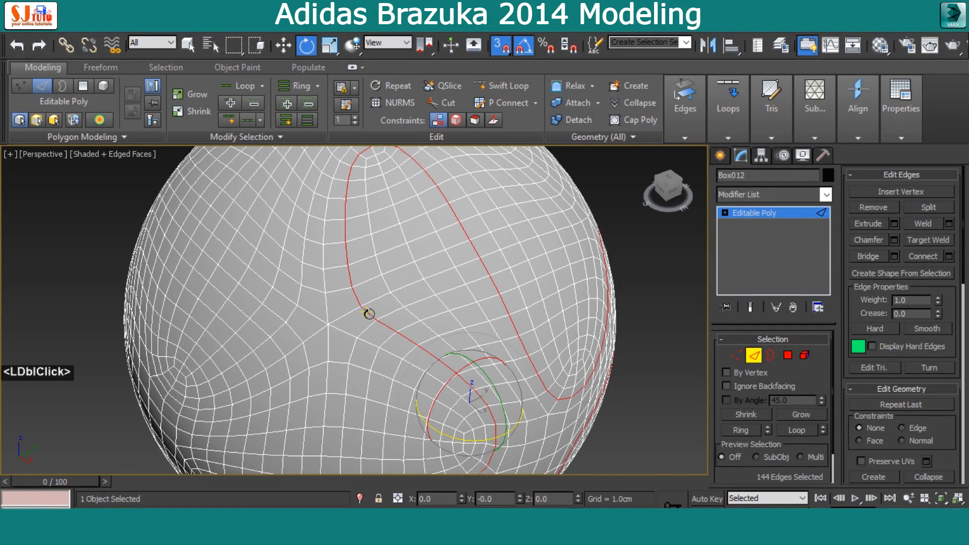
{"action": "scroll", "coordinate": [383, 299], "scroll_direction": "down", "scroll_amount": 3}
{"action": "middle_click_drag", "start_coordinate": [396, 282], "coordinate": [398, 296], "text": "alt"}
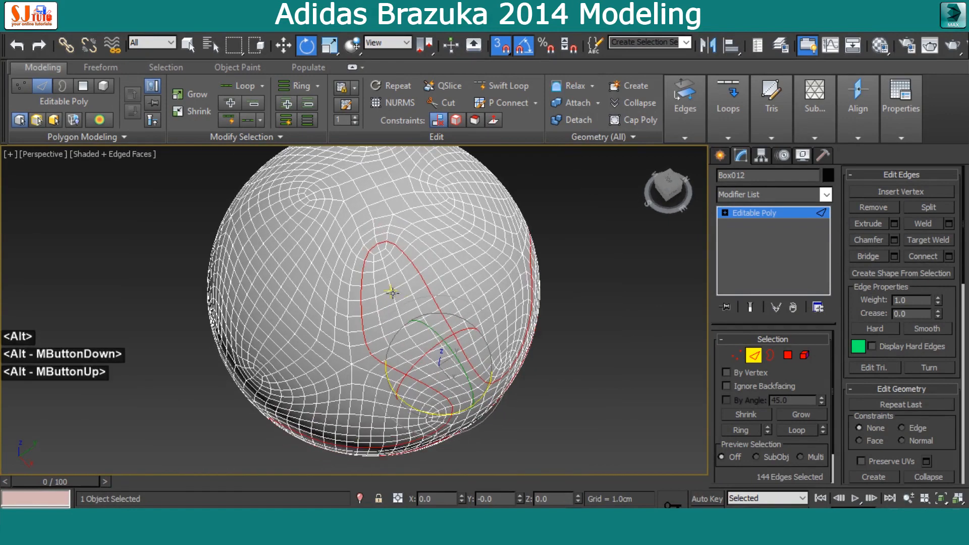
{"action": "key", "text": "ctrl"}
{"action": "double_click", "coordinate": [335, 303], "text": "ctrl"}
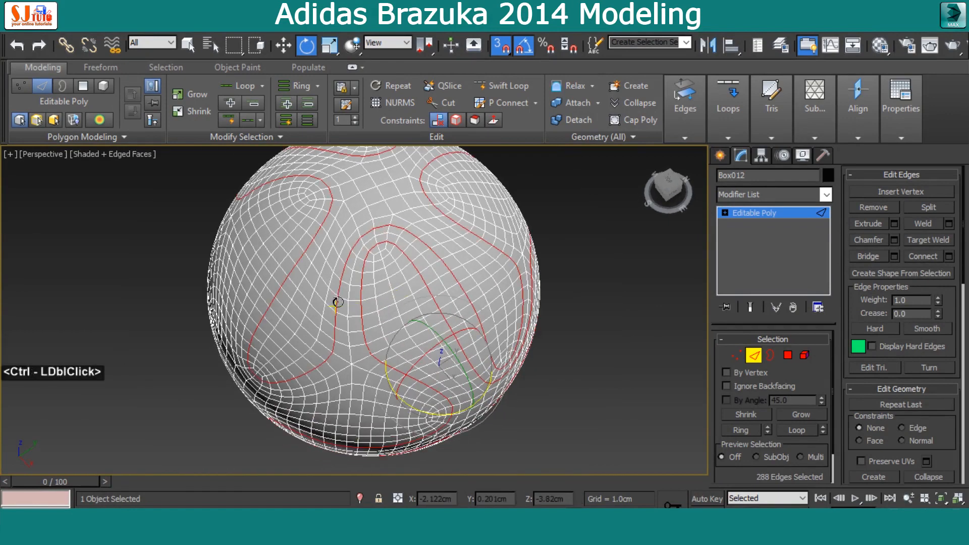
Try to extend the edge-loop selection to all similar edges with the Similar tool, and undo it
{"action": "left_click", "coordinate": [262, 133]}
{"action": "left_click", "coordinate": [224, 165]}
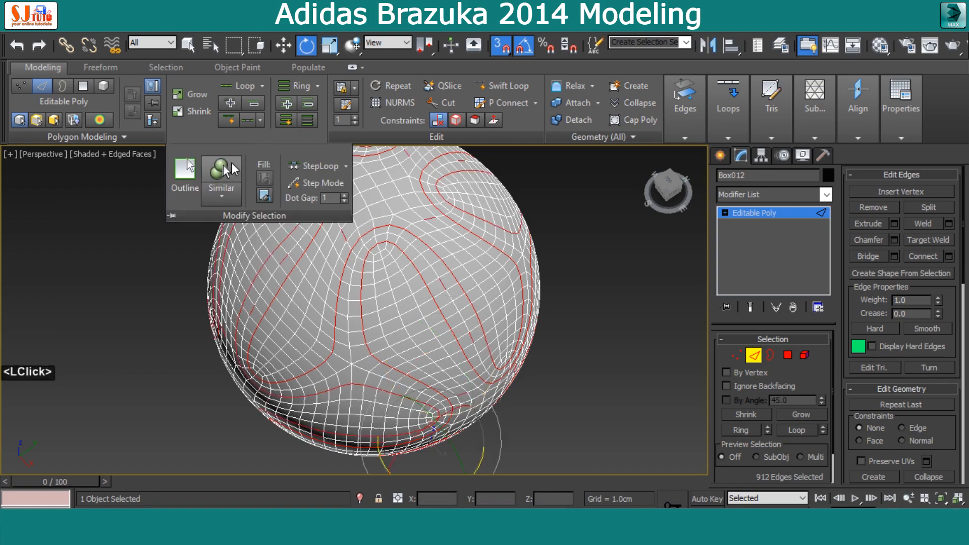
{"action": "key", "text": "ctrl+z"}
Add the matching inner border loops of the four remaining panels to the selection and remove all six loops with their vertices
{"action": "middle_click_drag", "start_coordinate": [490, 269], "coordinate": [354, 297], "text": "alt"}
{"action": "double_click", "coordinate": [383, 322], "text": "ctrl"}
{"action": "middle_click_drag", "start_coordinate": [449, 275], "coordinate": [451, 297]}
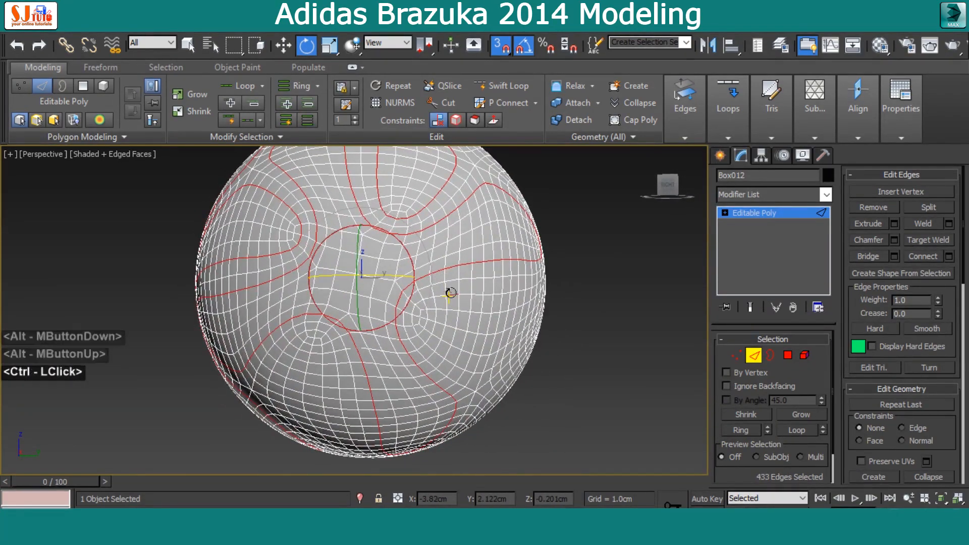
{"action": "double_click", "coordinate": [450, 298], "text": "ctrl"}
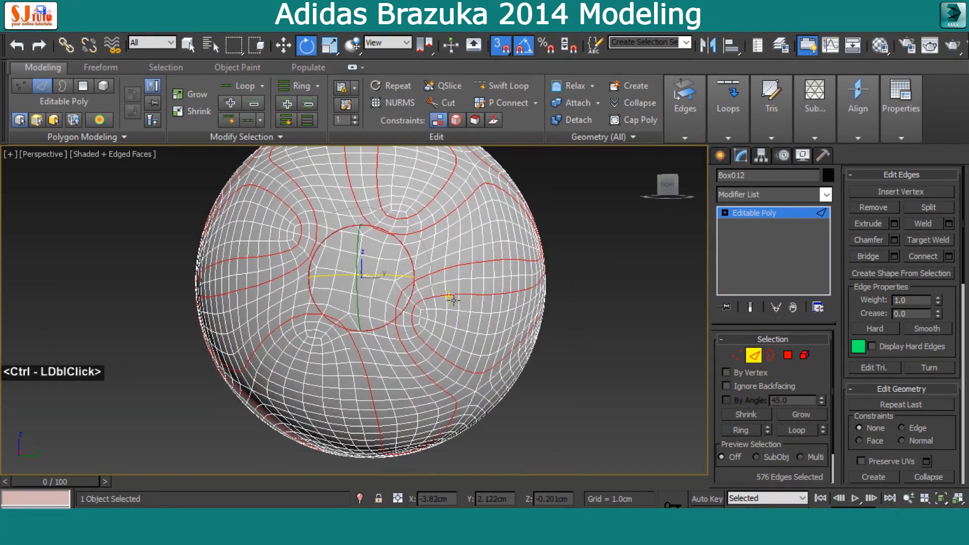
{"action": "double_click", "coordinate": [330, 359], "text": "ctrl"}
{"action": "scroll", "coordinate": [444, 272], "scroll_direction": "down", "scroll_amount": 3}
{"action": "middle_click_drag", "start_coordinate": [443, 273], "coordinate": [443, 335], "text": "alt"}
{"action": "scroll", "coordinate": [443, 335], "scroll_direction": "up", "scroll_amount": 2}
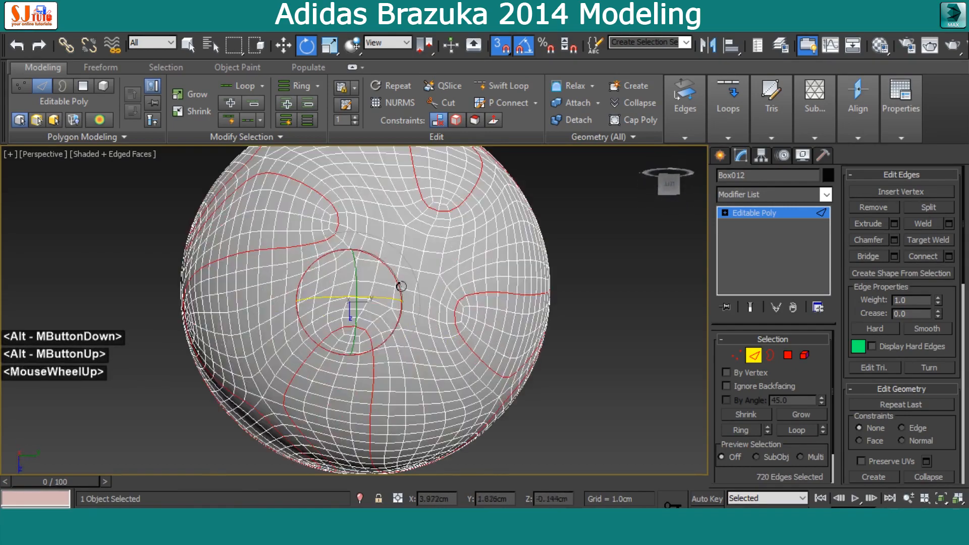
{"action": "double_click", "coordinate": [362, 222], "text": "ctrl"}
{"action": "middle_click_drag", "start_coordinate": [497, 254], "coordinate": [519, 192], "text": "alt"}
{"action": "key", "text": "ctrl+BackSpace"}
{"action": "scroll", "coordinate": [555, 242], "scroll_direction": "down", "scroll_amount": 2, "text": "alt"}
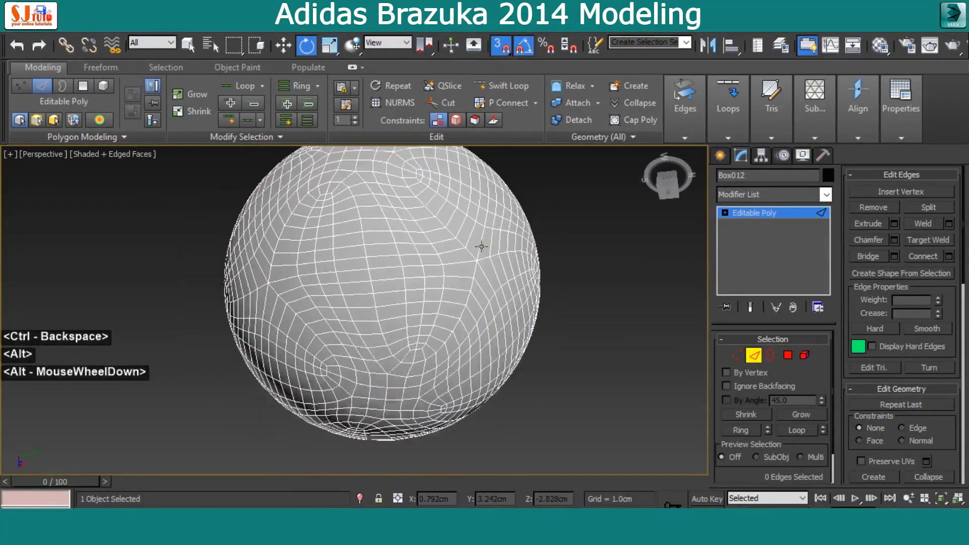
{"action": "middle_click_drag", "start_coordinate": [555, 242], "coordinate": [429, 294], "text": "alt"}
{"action": "scroll", "coordinate": [426, 340], "scroll_direction": "up", "scroll_amount": 3}
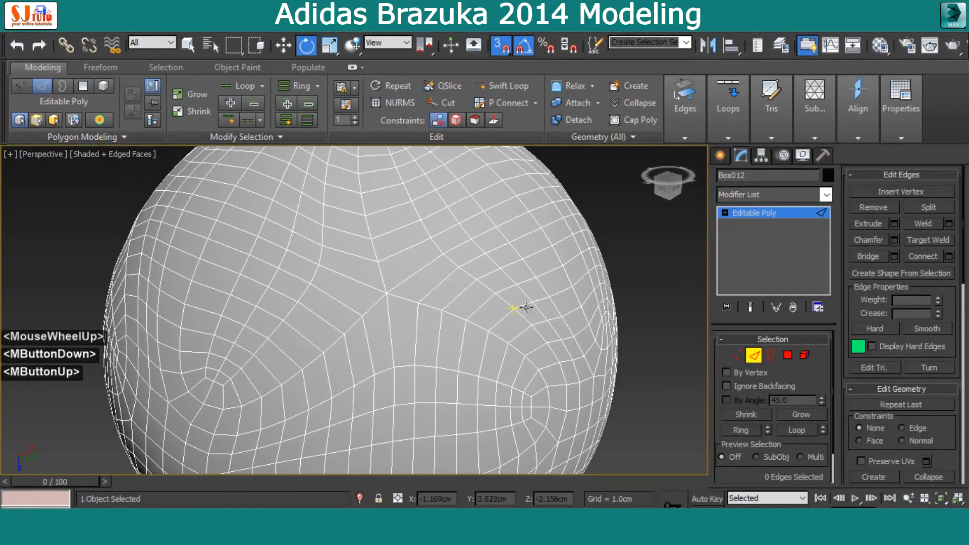
Select the three seam edges meeting at a panel junction, extend them to all similar edges, and expand the selection to full seam loops
{"action": "key", "text": "q"}
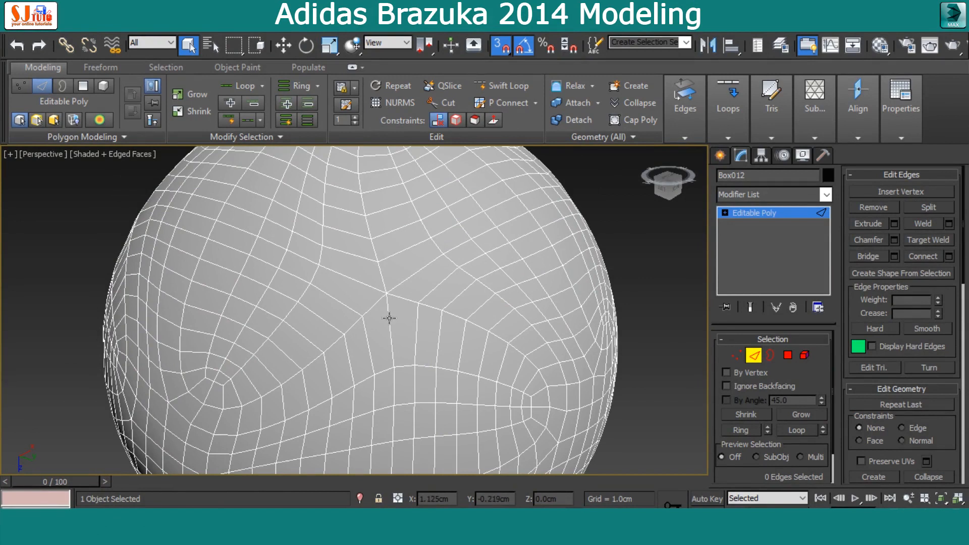
{"action": "left_click", "coordinate": [398, 301]}
{"action": "left_click", "coordinate": [370, 286], "text": "ctrl"}
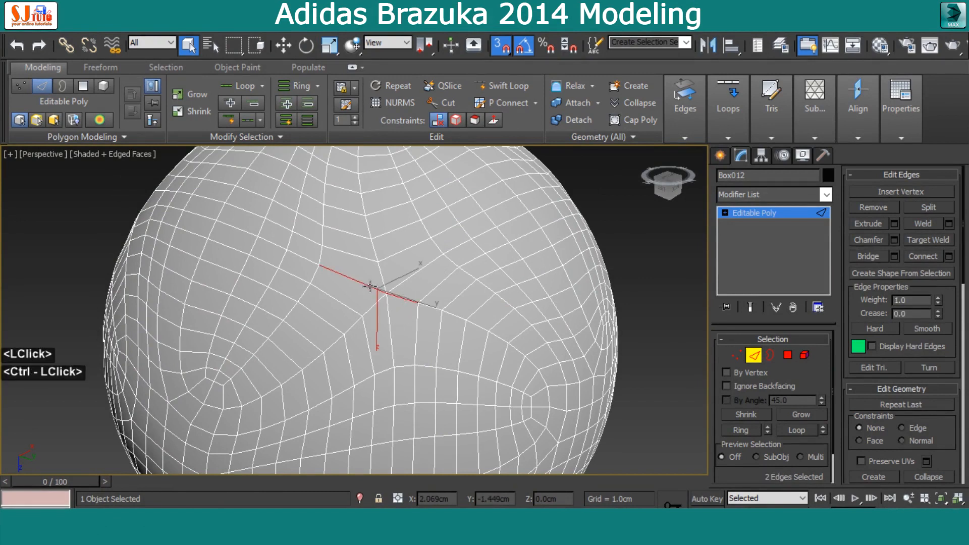
{"action": "key", "text": "ctrl+z"}
{"action": "left_click", "coordinate": [375, 307], "text": "ctrl"}
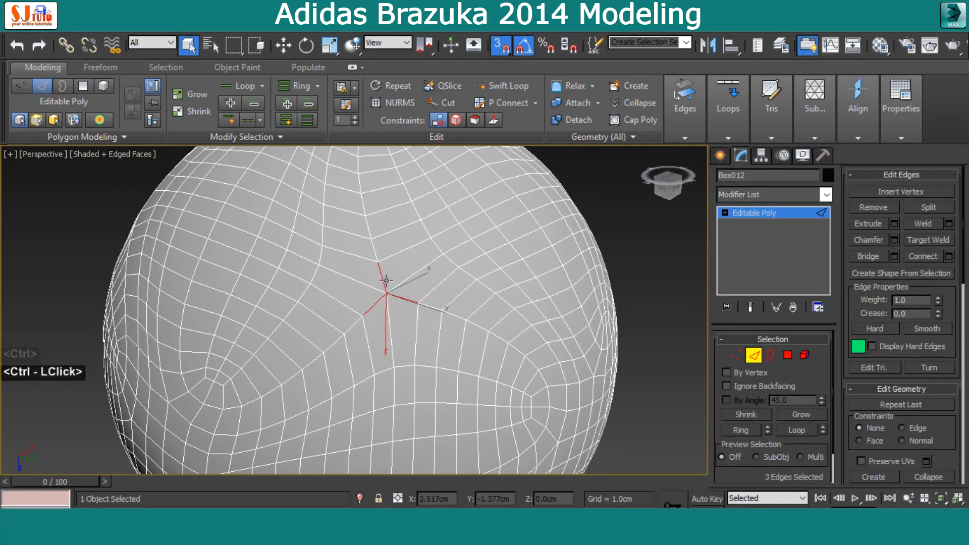
{"action": "left_click", "coordinate": [238, 137]}
{"action": "left_click", "coordinate": [223, 166]}
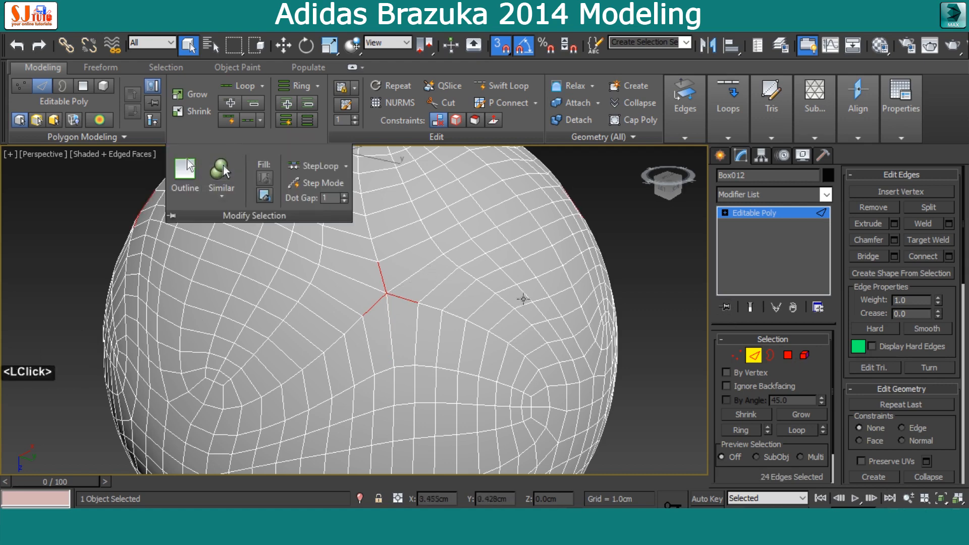
{"action": "left_click", "coordinate": [797, 430]}
{"action": "middle_click_drag", "start_coordinate": [547, 306], "coordinate": [564, 326], "text": "alt"}
{"action": "middle_click_drag", "start_coordinate": [550, 283], "coordinate": [543, 306]}
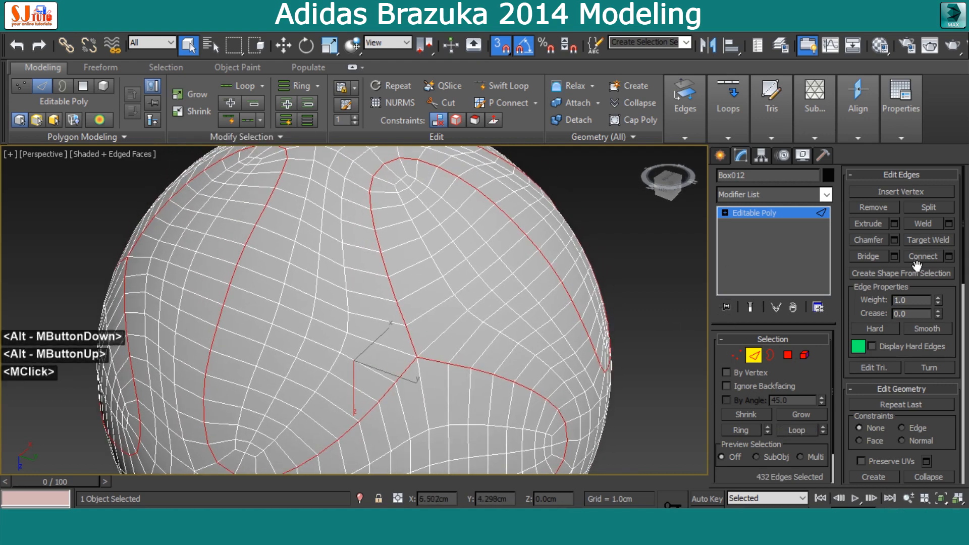
Chamfer the selected seam loops with the Quad Chamfer type and an amount of 0.183 cm
{"action": "left_click", "coordinate": [895, 241]}
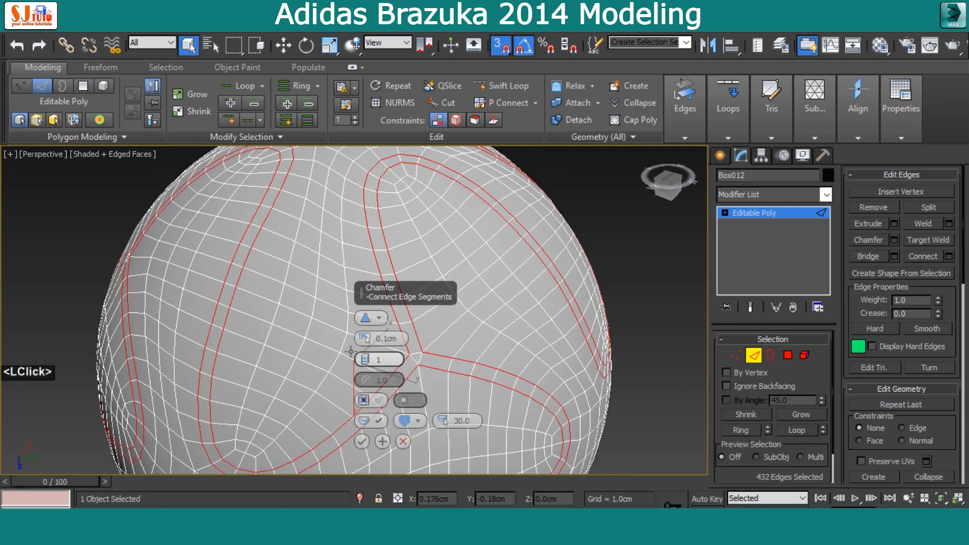
{"action": "left_click", "coordinate": [378, 318]}
{"action": "left_click", "coordinate": [434, 337]}
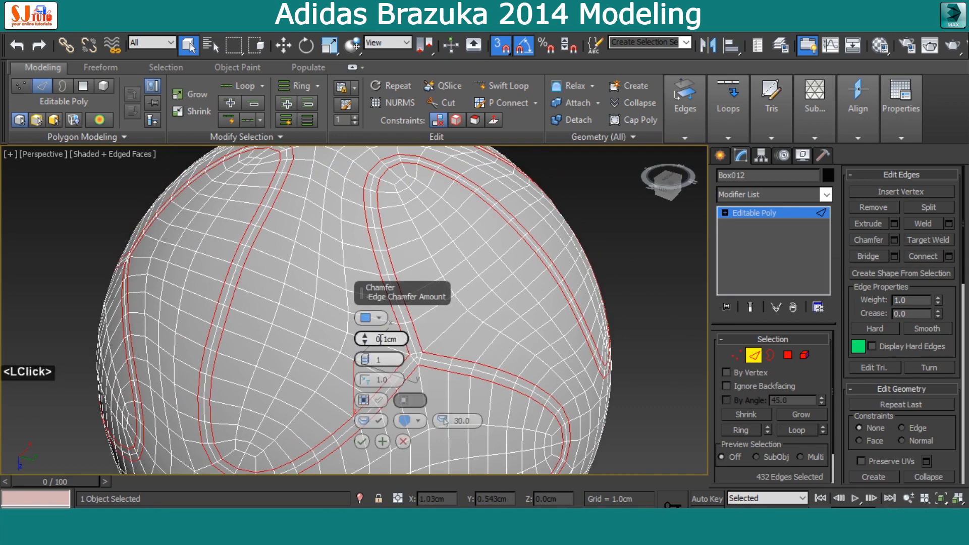
{"action": "mouse_move", "coordinate": [368, 338]}
{"action": "left_mouse_down"}
{"action": "mouse_move", "coordinate": [362, 327]}
{"action": "mouse_move", "coordinate": [372, 342]}
{"action": "left_mouse_up"}
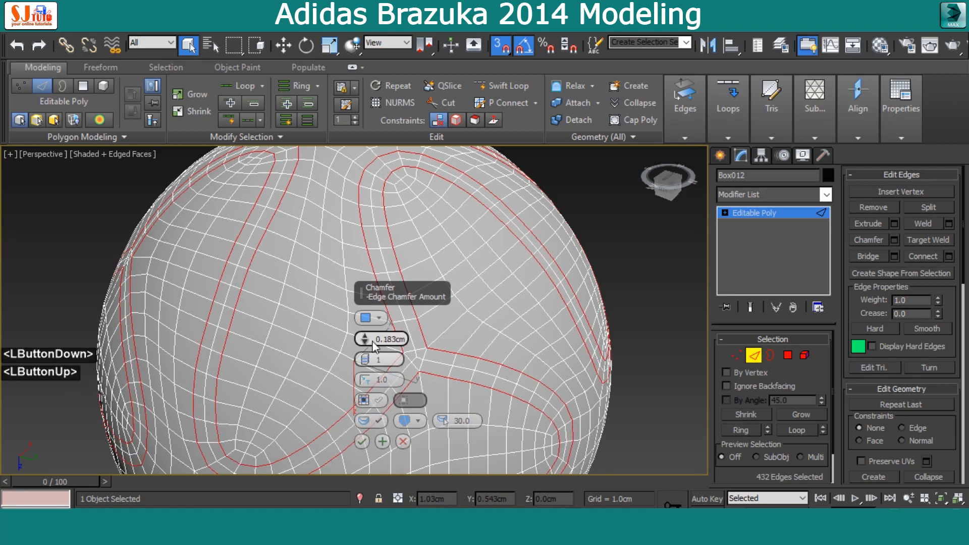
{"action": "left_click", "coordinate": [361, 442]}
{"action": "middle_click_drag", "start_coordinate": [360, 445], "coordinate": [420, 333]}
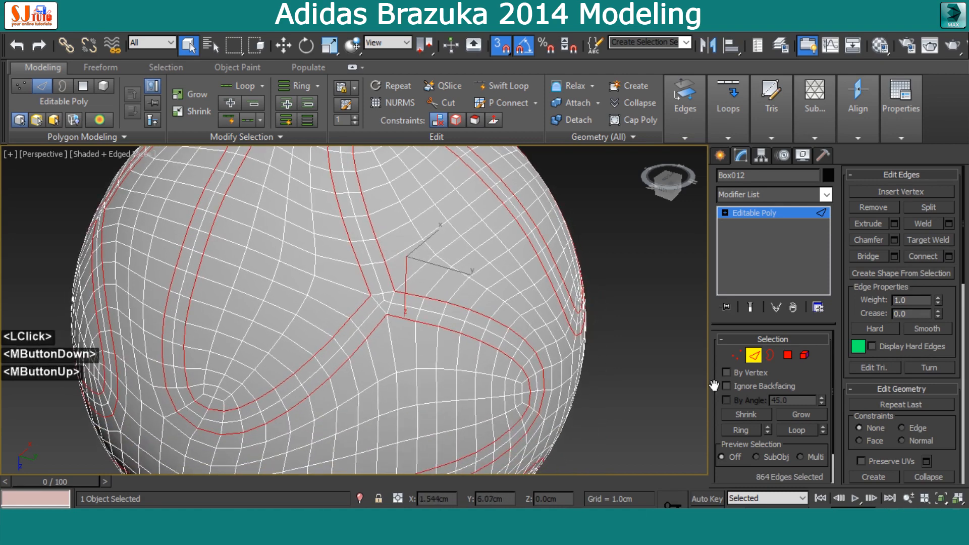
Apply a Spherify modifier to the ball and convert the result to an Editable Poly
{"action": "left_click", "coordinate": [751, 356]}
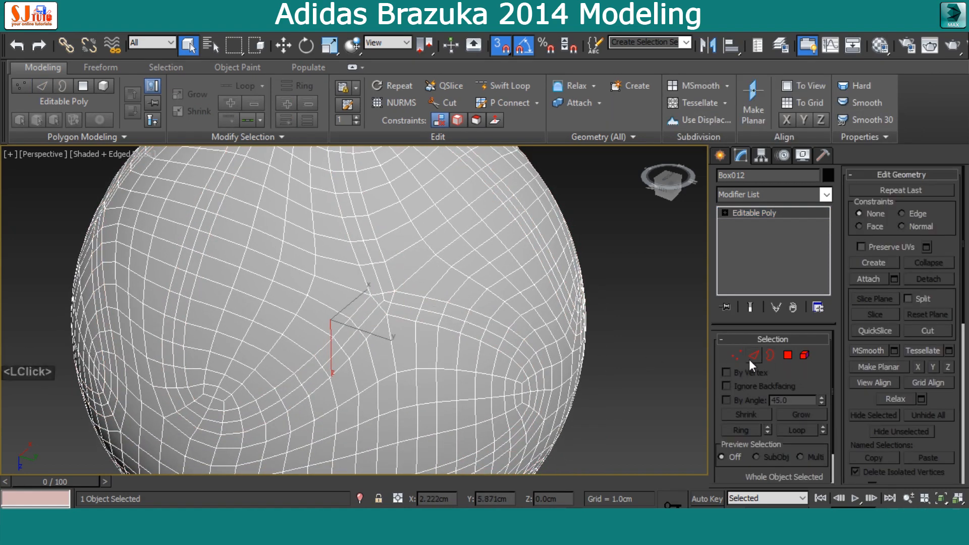
{"action": "left_click", "coordinate": [770, 195]}
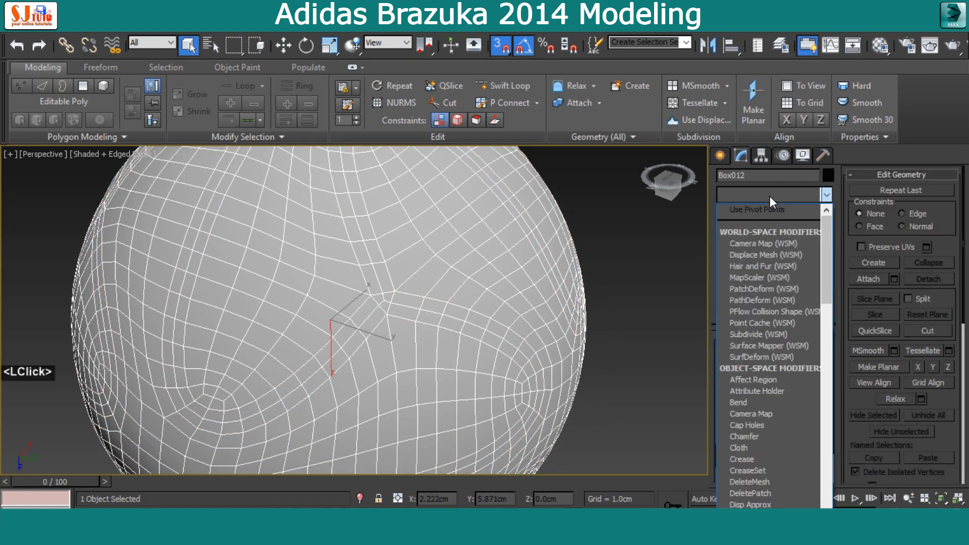
{"action": "key", "text": "s"}
{"action": "key", "text": "p"}
{"action": "left_click", "coordinate": [776, 239]}
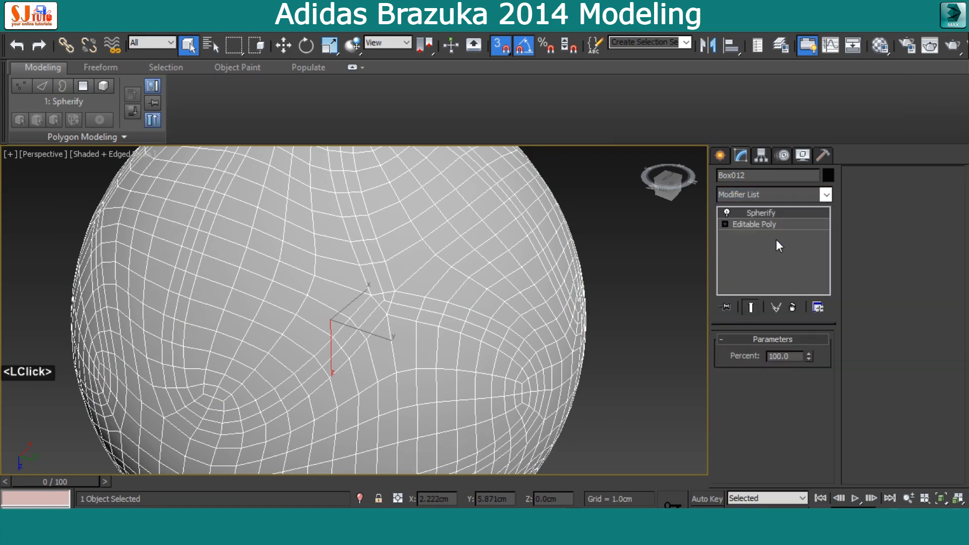
{"action": "right_click", "coordinate": [485, 294]}
{"action": "mouse_move", "coordinate": [522, 423]}
{"action": "left_click", "coordinate": [665, 438]}
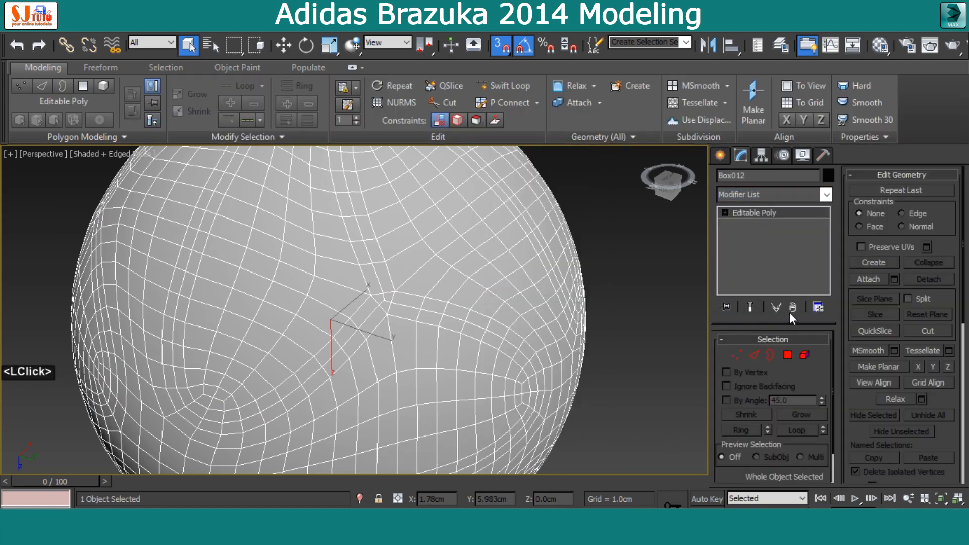
Select all centre seam loops from the edges at one junction using Similar and Loop, and split the mesh along them
{"action": "left_click", "coordinate": [754, 355]}
{"action": "scroll", "coordinate": [392, 310], "scroll_direction": "up", "scroll_amount": 5}
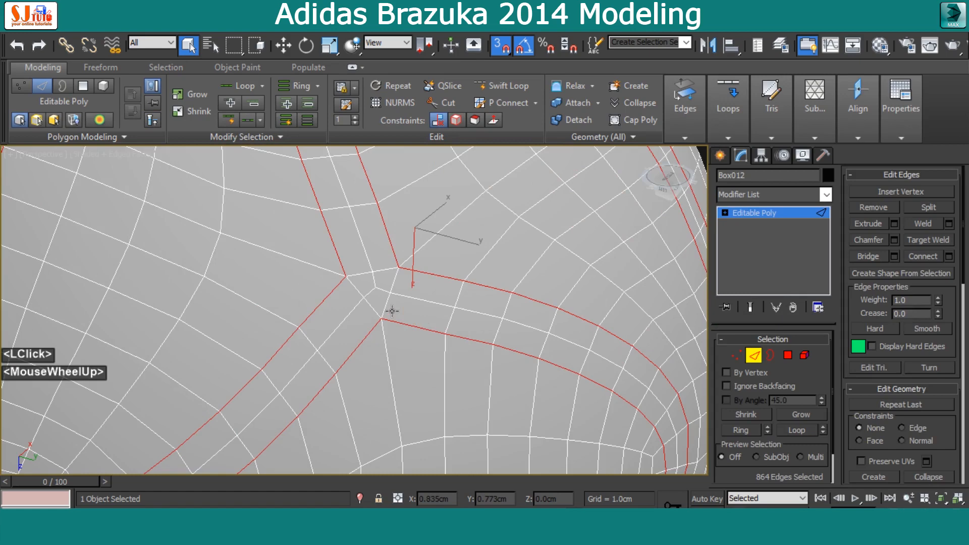
{"action": "left_click", "coordinate": [378, 288]}
{"action": "double_click", "coordinate": [372, 285], "text": "ctrl"}
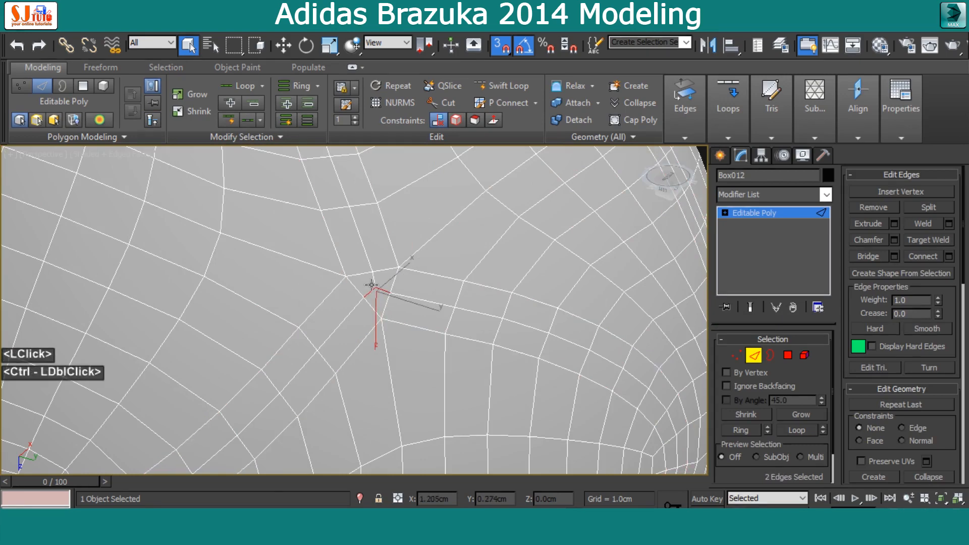
{"action": "left_click", "coordinate": [235, 137]}
{"action": "left_click", "coordinate": [797, 430]}
{"action": "left_click", "coordinate": [797, 431]}
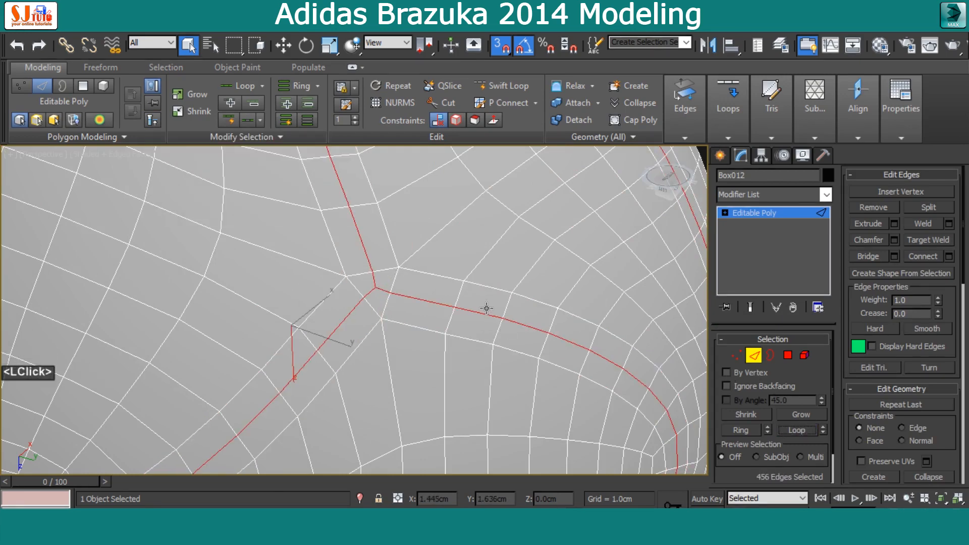
{"action": "scroll", "coordinate": [486, 306], "scroll_direction": "down", "scroll_amount": 2}
{"action": "middle_click_drag", "start_coordinate": [449, 238], "coordinate": [465, 246], "text": "alt"}
{"action": "scroll", "coordinate": [472, 260], "scroll_direction": "up", "scroll_amount": 1}
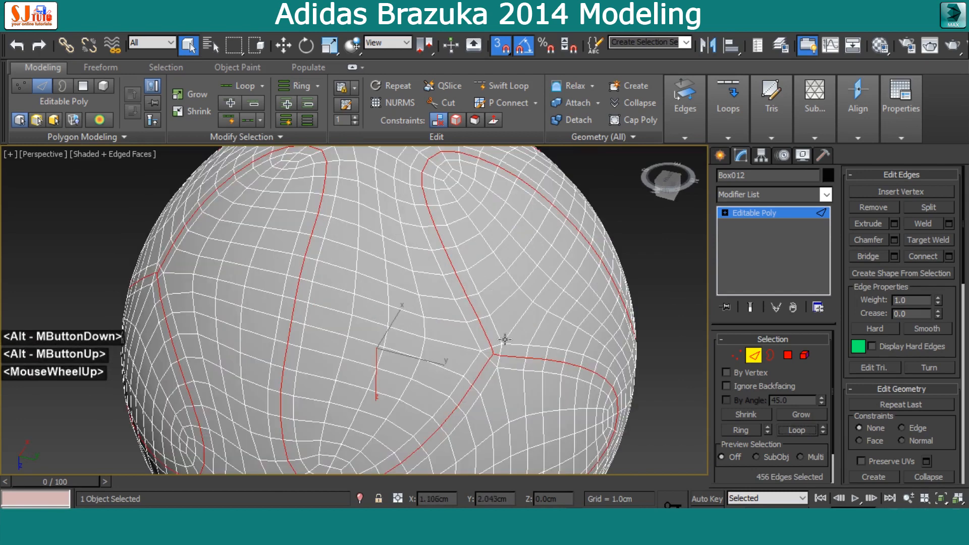
{"action": "middle_click_drag", "start_coordinate": [504, 340], "coordinate": [469, 283]}
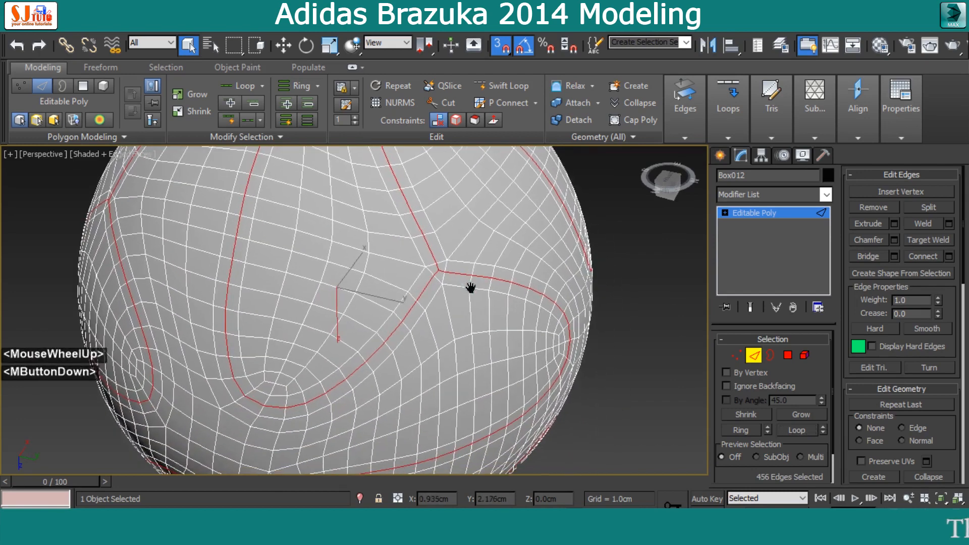
{"action": "left_click", "coordinate": [932, 209]}
Extrude all of the ball's polygons by 0.06 cm along their local normals
{"action": "left_click", "coordinate": [787, 355]}
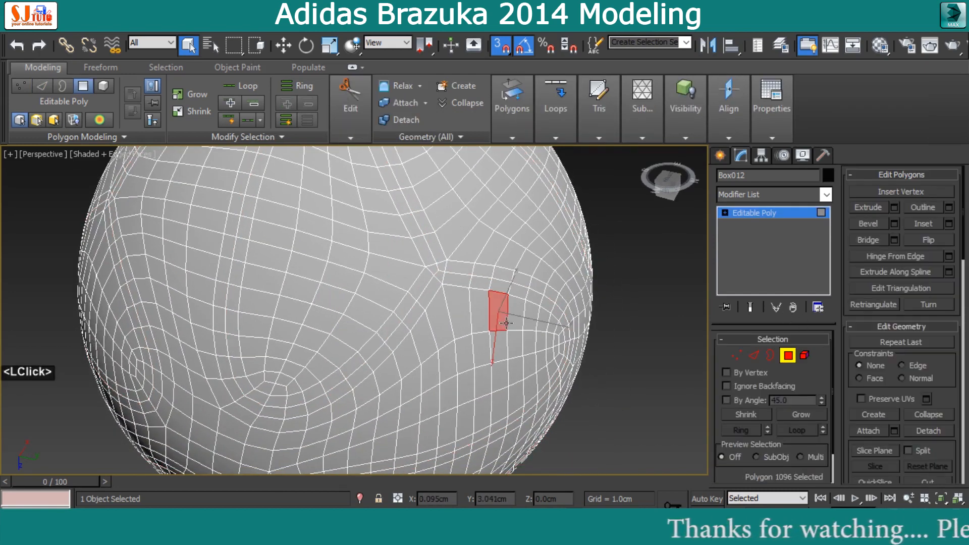
{"action": "key", "text": "ctrl+a"}
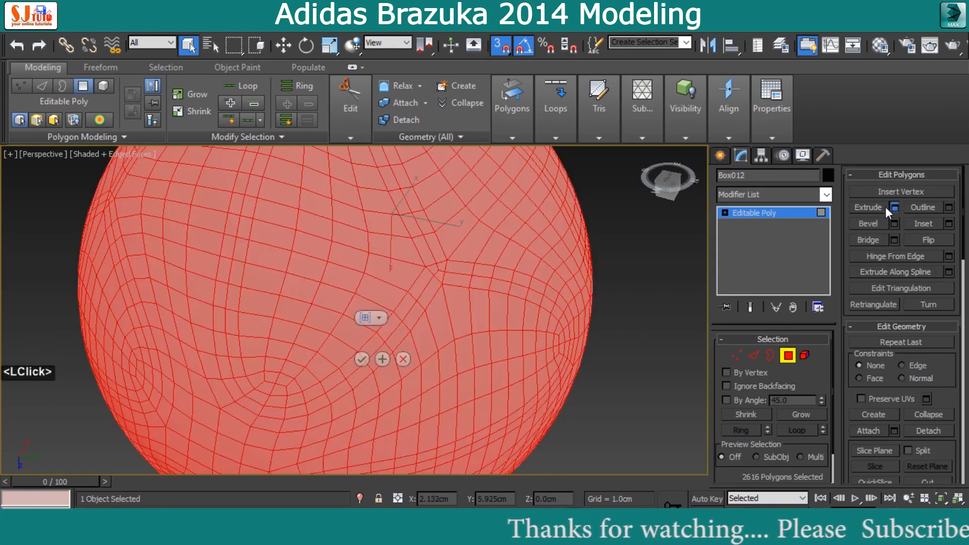
{"action": "left_click", "coordinate": [365, 341]}
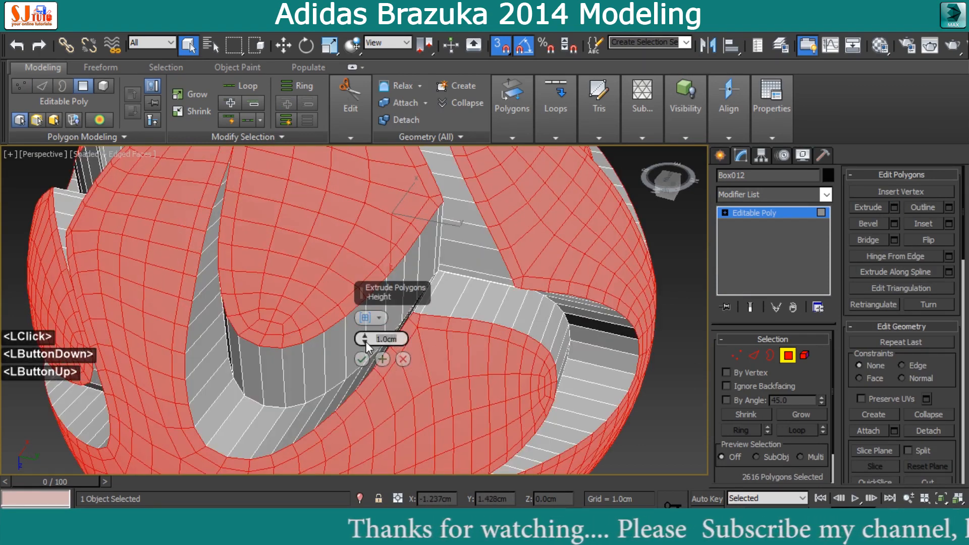
{"action": "type", "text": "0.06"}
{"action": "key", "text": "Return"}
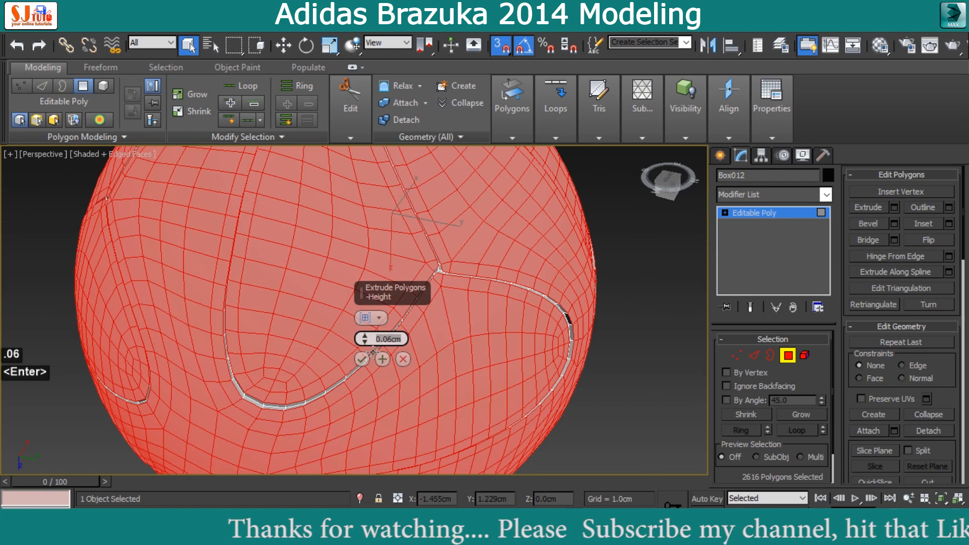
{"action": "left_click", "coordinate": [385, 318]}
{"action": "left_click", "coordinate": [419, 342]}
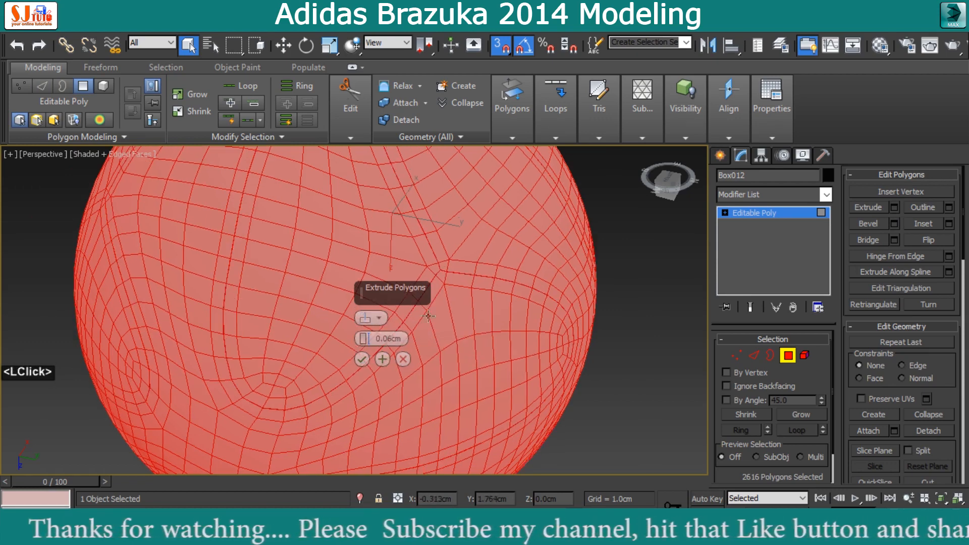
{"action": "middle_click_drag", "start_coordinate": [365, 356], "coordinate": [366, 364]}
{"action": "left_click", "coordinate": [362, 360]}
{"action": "left_click", "coordinate": [788, 355]}
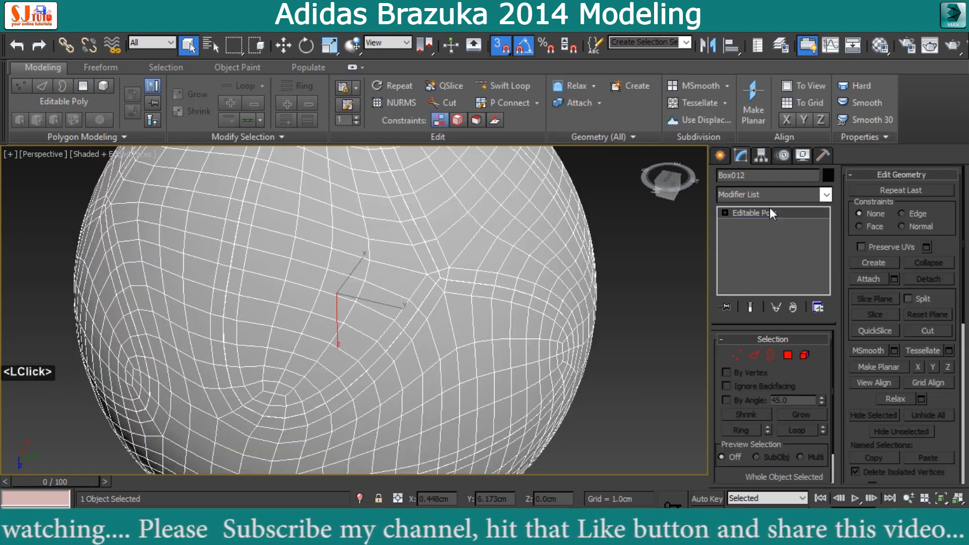
Add an OpenSubdiv modifier to the ball and inspect a seam junction up close
{"action": "left_click", "coordinate": [770, 195]}
{"action": "type", "text": "op"}
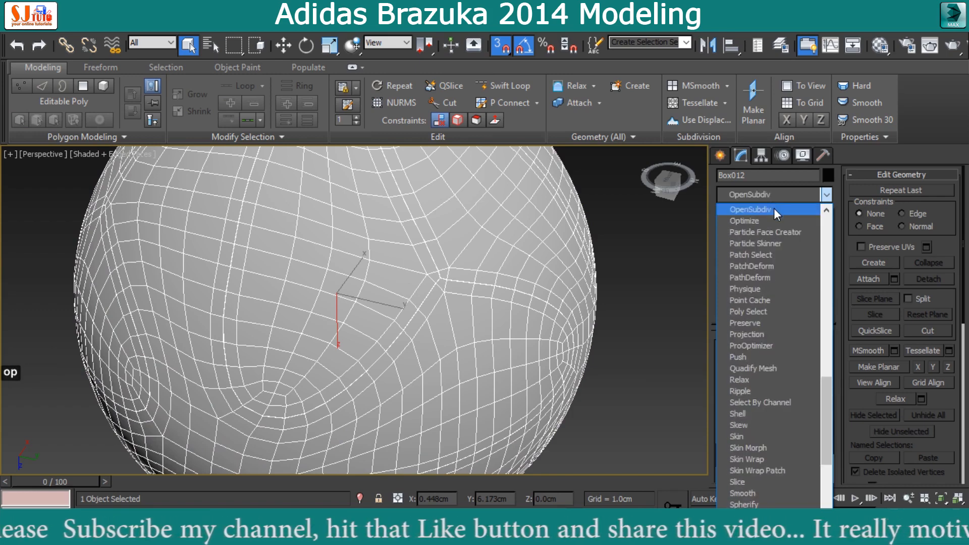
{"action": "left_click", "coordinate": [774, 208]}
{"action": "middle_click_drag", "start_coordinate": [524, 272], "coordinate": [522, 278]}
{"action": "scroll", "coordinate": [491, 288], "scroll_direction": "up", "scroll_amount": 2}
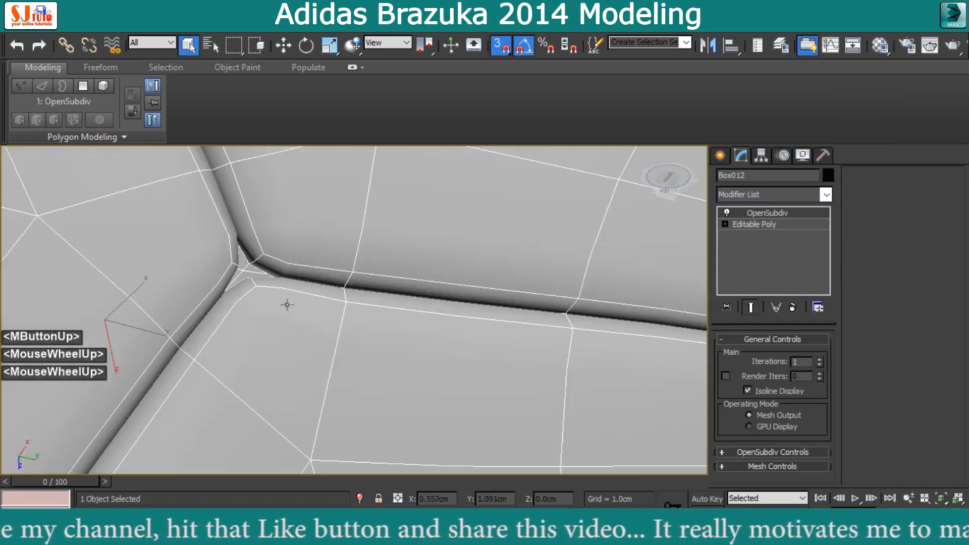
Select the vertices at one seam junction in wireframe, extend the selection to all similar vertices, and restore the shaded display
{"action": "left_click", "coordinate": [725, 224]}
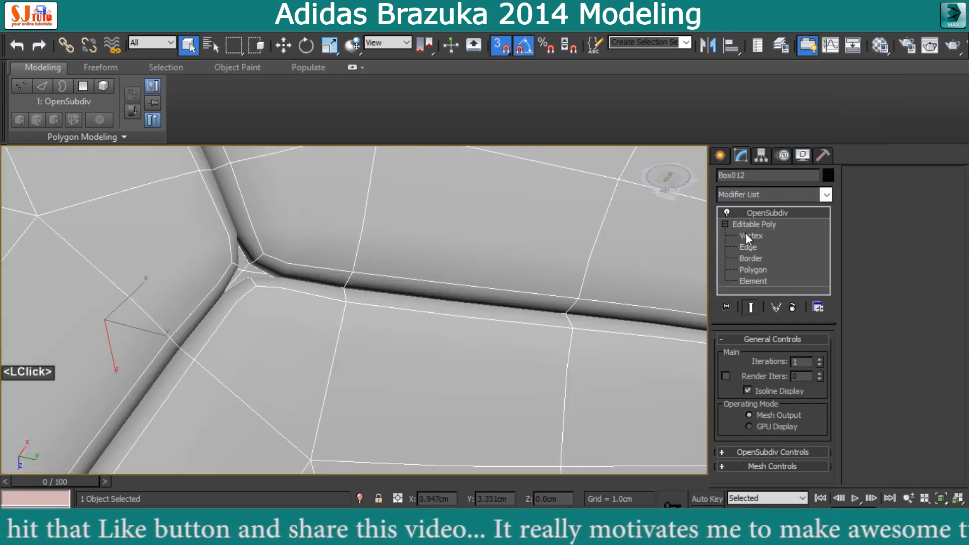
{"action": "left_click", "coordinate": [748, 235]}
{"action": "middle_click_drag", "start_coordinate": [248, 311], "coordinate": [262, 341]}
{"action": "key", "text": "F3"}
{"action": "left_click", "coordinate": [259, 342]}
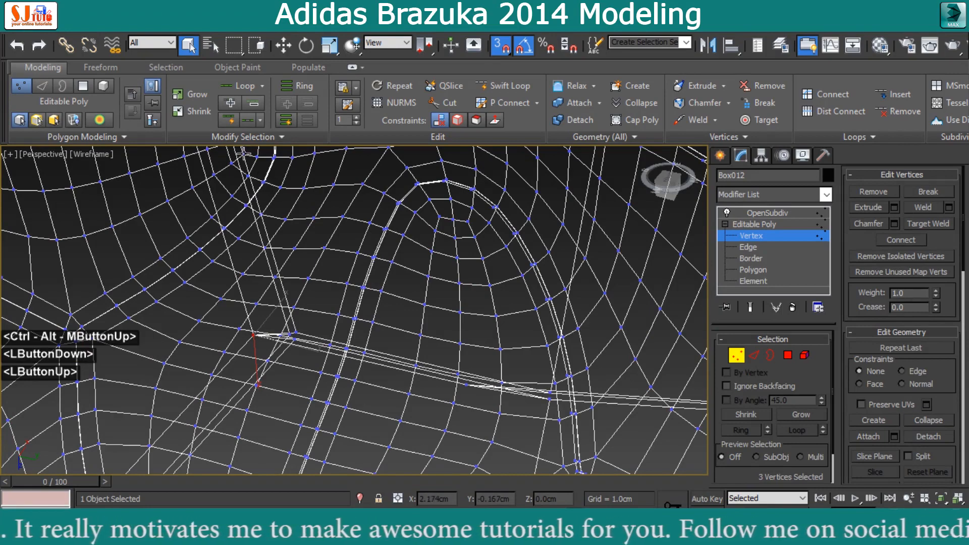
{"action": "left_click", "coordinate": [247, 137]}
{"action": "scroll", "coordinate": [359, 254], "scroll_direction": "down", "scroll_amount": 5}
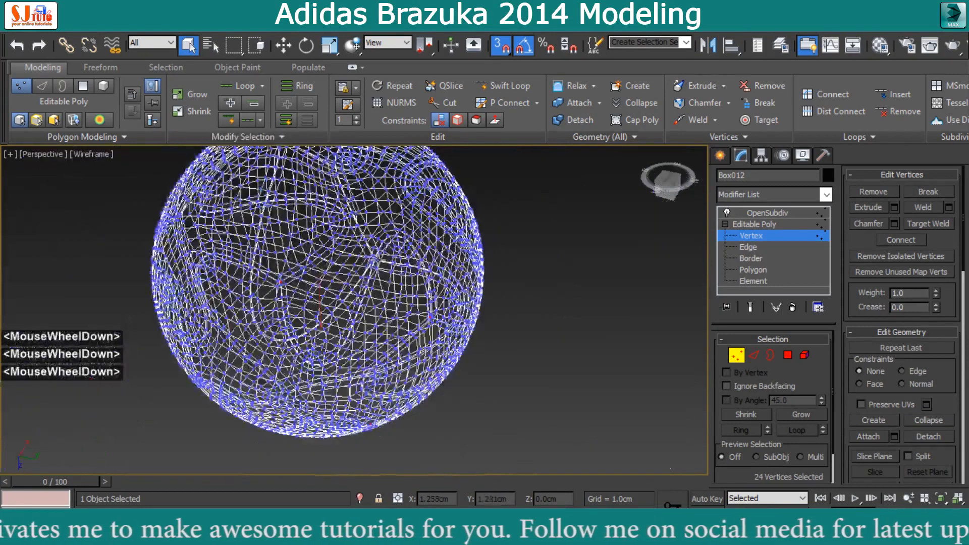
{"action": "middle_click_drag", "start_coordinate": [404, 298], "coordinate": [403, 312], "text": "ctrl+alt"}
{"action": "key", "text": "F3"}
Try to scale the selected junction vertices uniformly, and undo it
{"action": "key", "text": "r"}
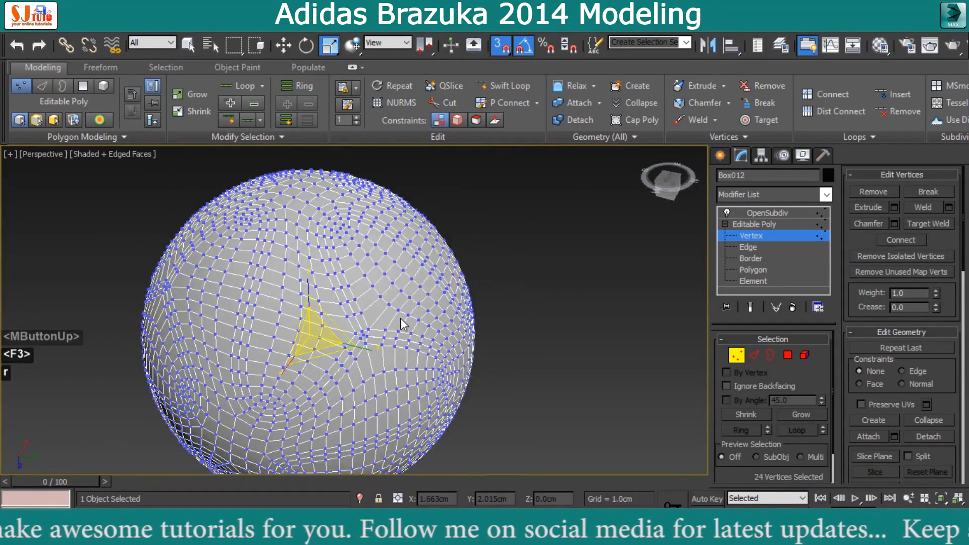
{"action": "left_click_drag", "start_coordinate": [316, 339], "coordinate": [321, 314]}
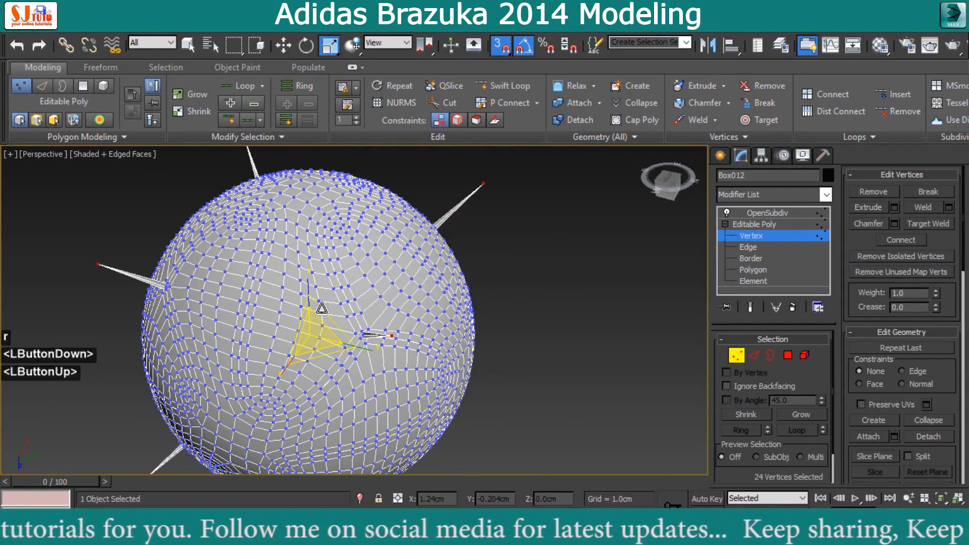
{"action": "key", "text": "ctrl+z"}
Set the crease of the selected junction vertices to 1 and return to the OpenSubdiv level
{"action": "left_click", "coordinate": [908, 307]}
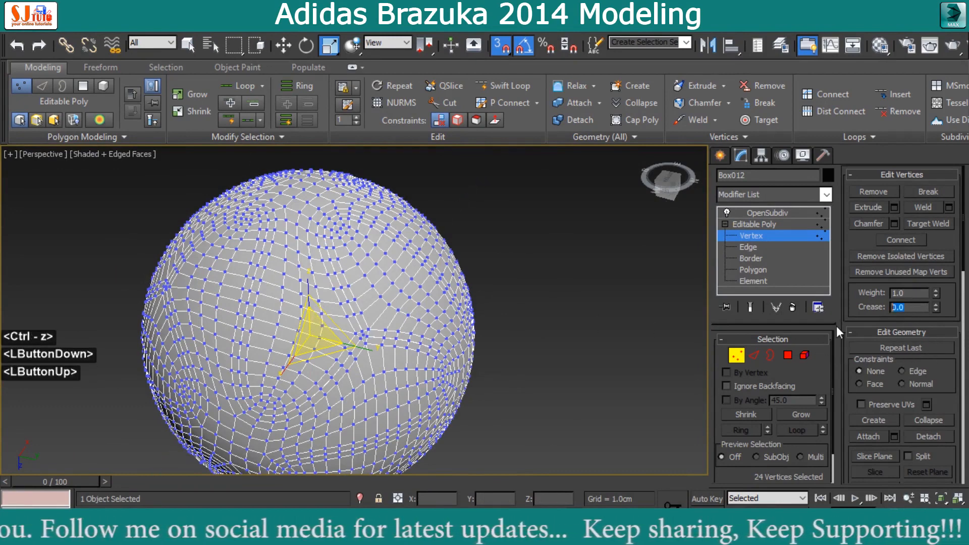
{"action": "type", "text": "1"}
{"action": "key", "text": "Return"}
{"action": "left_click", "coordinate": [739, 362]}
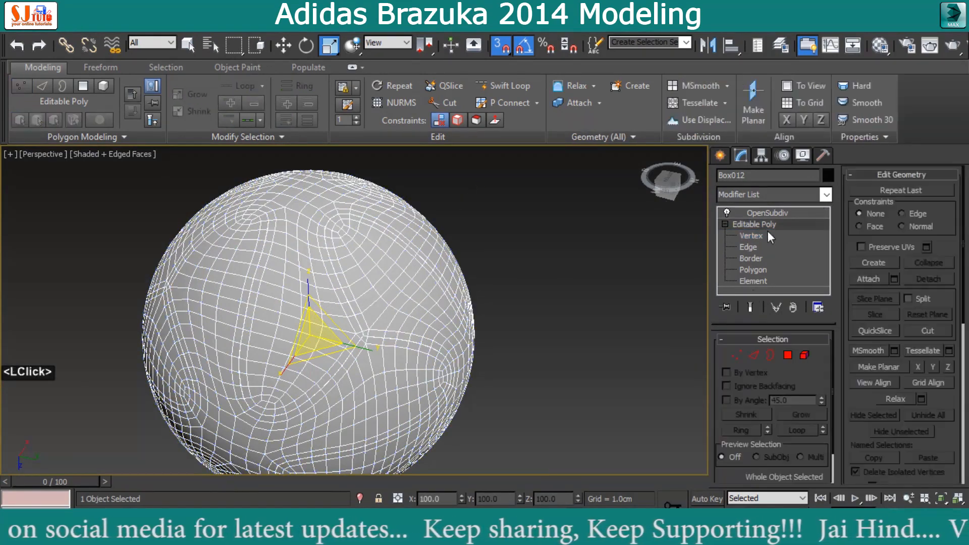
{"action": "middle_click_drag", "start_coordinate": [504, 312], "coordinate": [479, 318], "text": "alt"}
{"action": "scroll", "coordinate": [480, 318], "scroll_direction": "up", "scroll_amount": 2}
{"action": "left_click", "coordinate": [767, 212]}
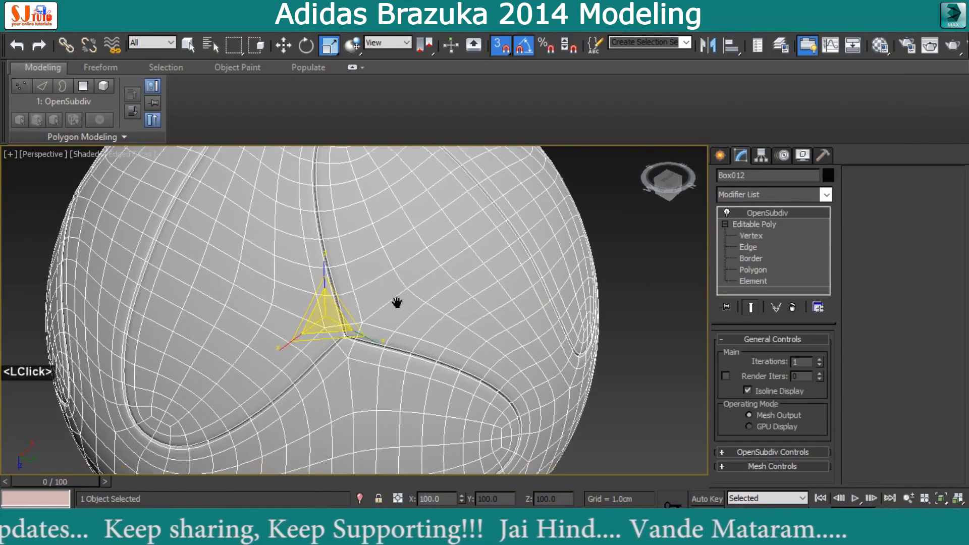
Hide the modeling ribbon and bring the whole ball into view
{"action": "middle_click_drag", "start_coordinate": [400, 245], "coordinate": [404, 218]}
{"action": "left_click", "coordinate": [804, 49]}
{"action": "scroll", "coordinate": [469, 254], "scroll_direction": "down", "scroll_amount": 2}
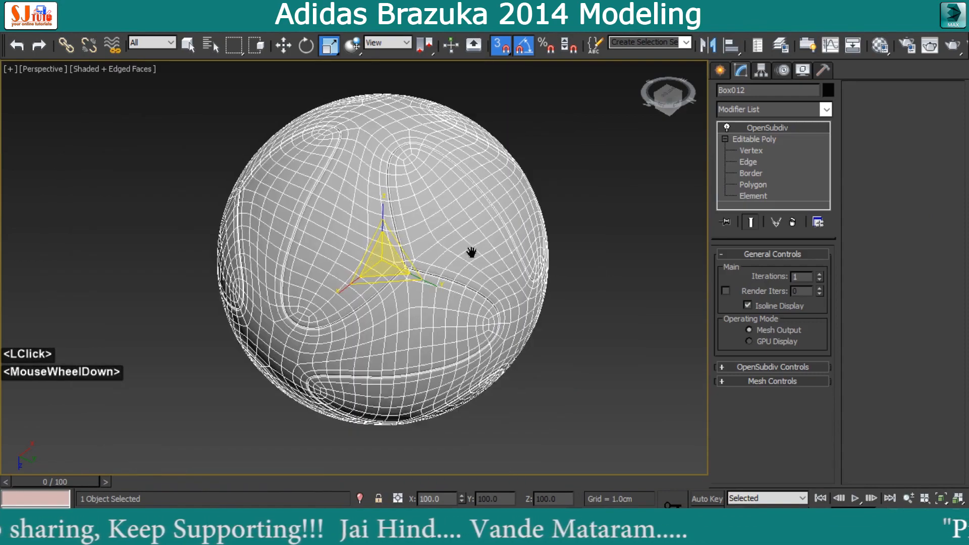
Hide the interface with Expert Mode so only the perspective viewport remains, and deselect the ball
{"action": "middle_click_drag", "start_coordinate": [471, 256], "coordinate": [479, 260]}
{"action": "key", "text": "ctrl+x"}
{"action": "middle_click_drag", "start_coordinate": [833, 294], "coordinate": [696, 298]}
{"action": "scroll", "coordinate": [696, 298], "scroll_direction": "down", "scroll_amount": 2}
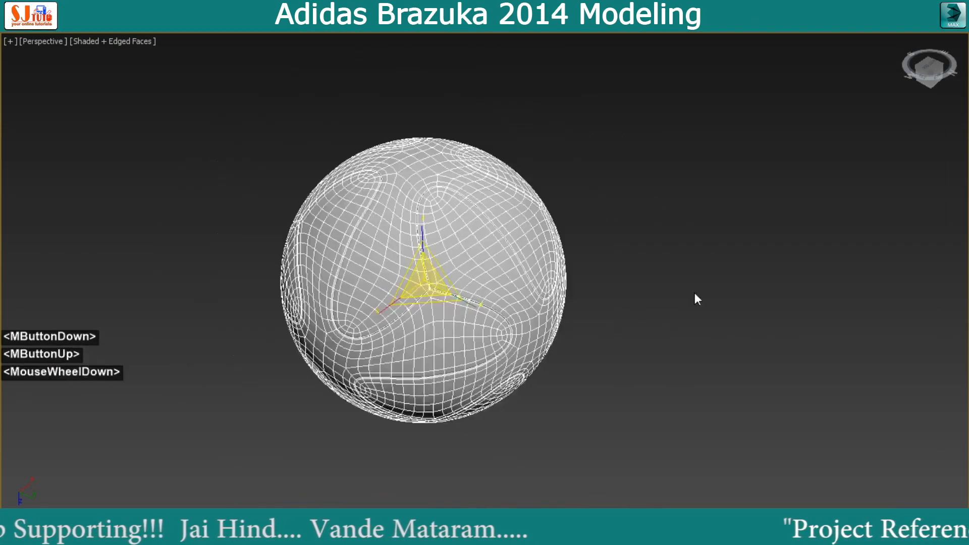
{"action": "left_click", "coordinate": [711, 299]}
{"action": "middle_click_drag", "start_coordinate": [602, 292], "coordinate": [631, 291]}
{"action": "scroll", "coordinate": [554, 297], "scroll_direction": "up", "scroll_amount": 2}
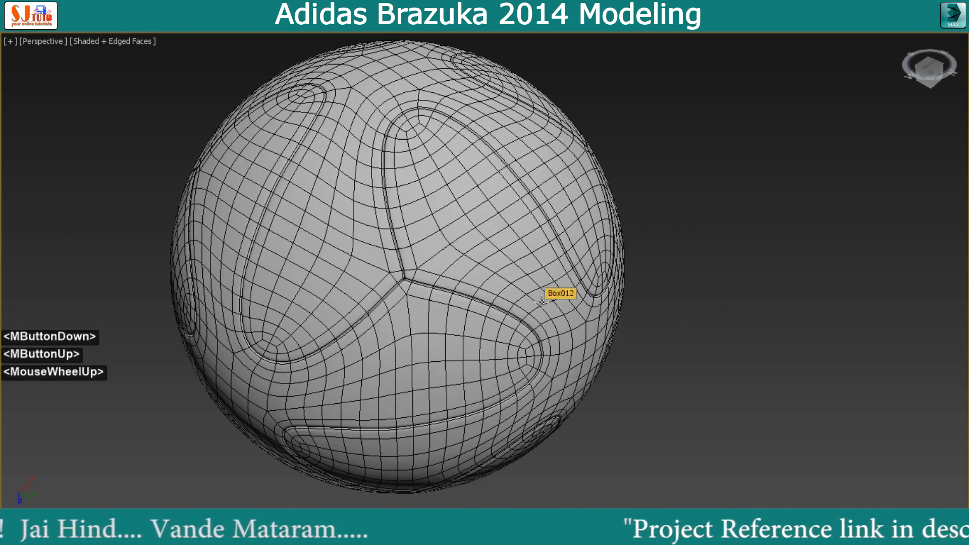
Turn off the Edged Faces display and inspect the smooth shaded ball and its panel seams from several sides
{"action": "key", "text": "F4"}
{"action": "middle_click_drag", "start_coordinate": [542, 301], "coordinate": [543, 298], "text": "alt"}
{"action": "scroll", "coordinate": [542, 296], "scroll_direction": "down", "scroll_amount": 2}
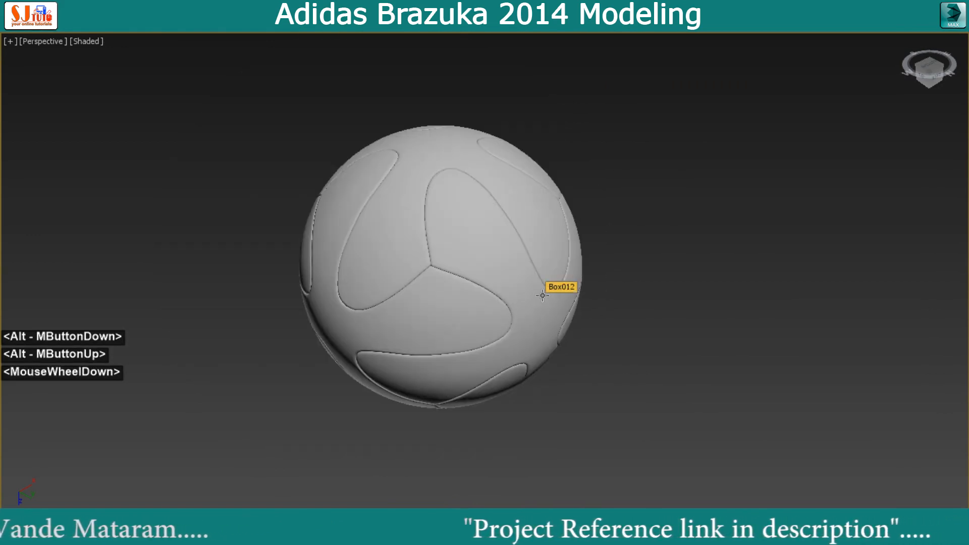
{"action": "key", "text": "z"}
{"action": "left_click", "coordinate": [920, 49]}
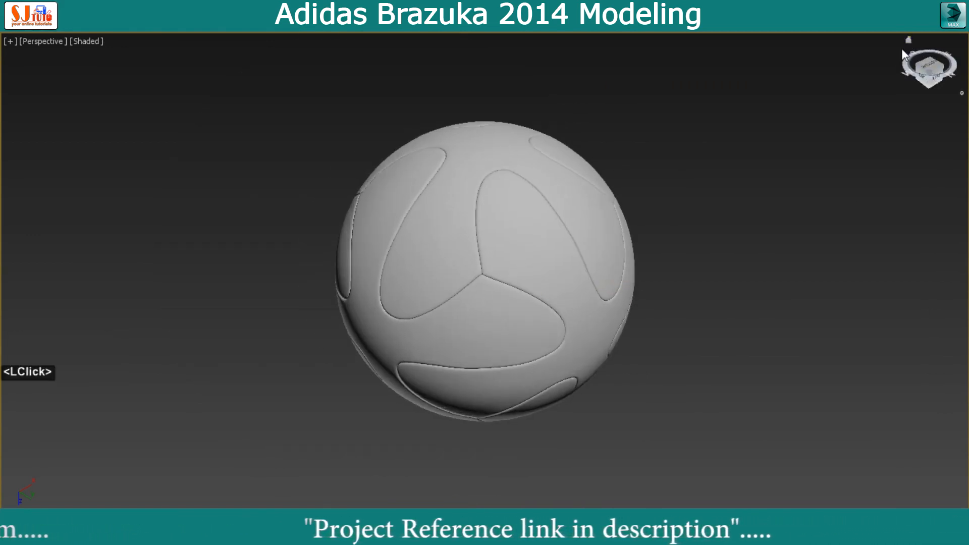
{"action": "scroll", "coordinate": [692, 208], "scroll_direction": "down", "scroll_amount": 2}
{"action": "middle_click_drag", "start_coordinate": [692, 208], "coordinate": [677, 220], "text": "alt"}
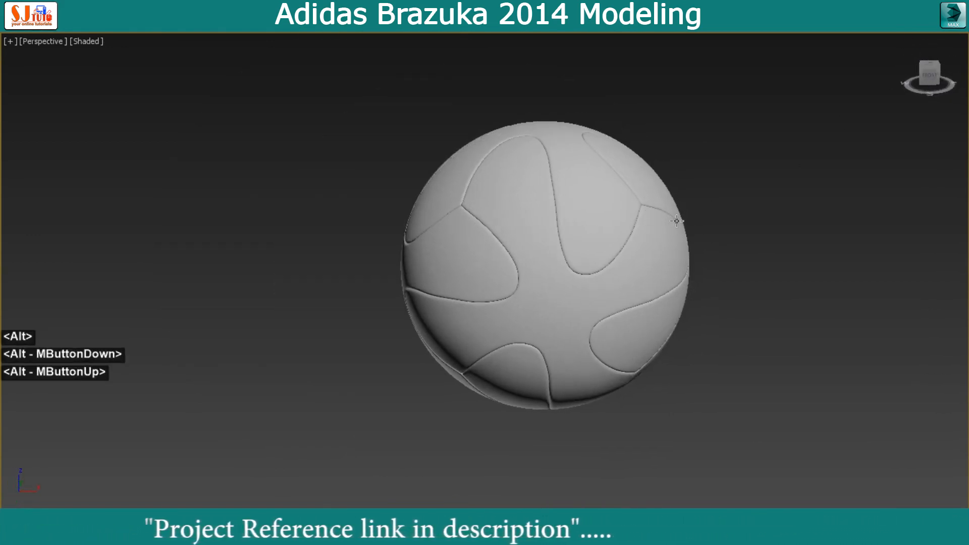
{"action": "middle_click_drag", "start_coordinate": [559, 279], "coordinate": [621, 294]}
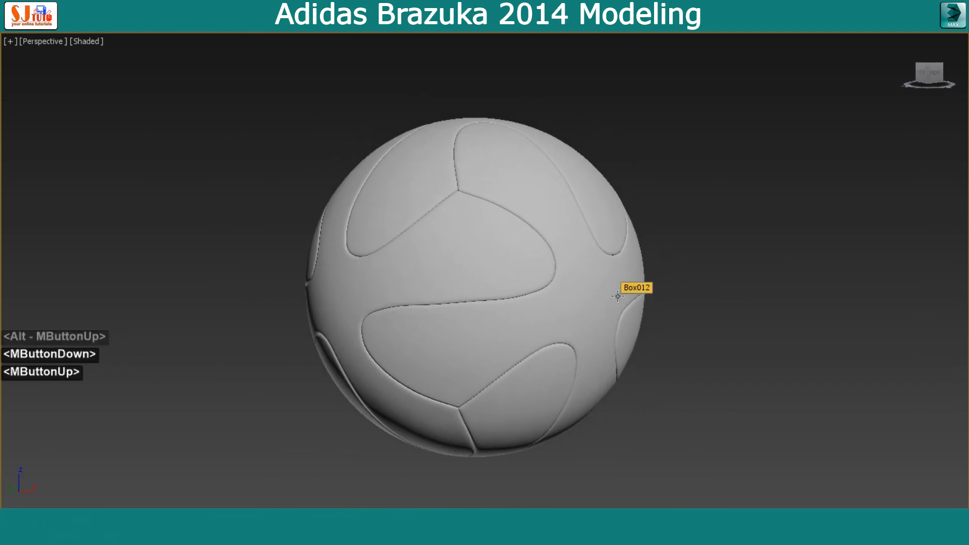